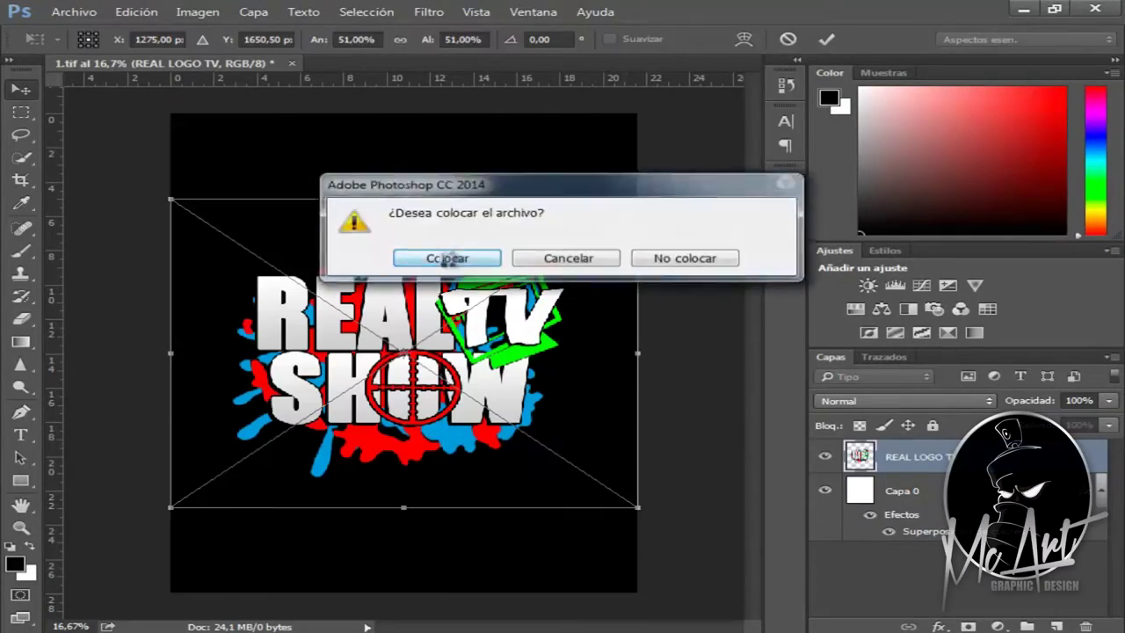
Place the REAL LOGO TV file on the black page, redock the document and add a vertical guide.
{"action": "left_click", "coordinate": [448, 258]}
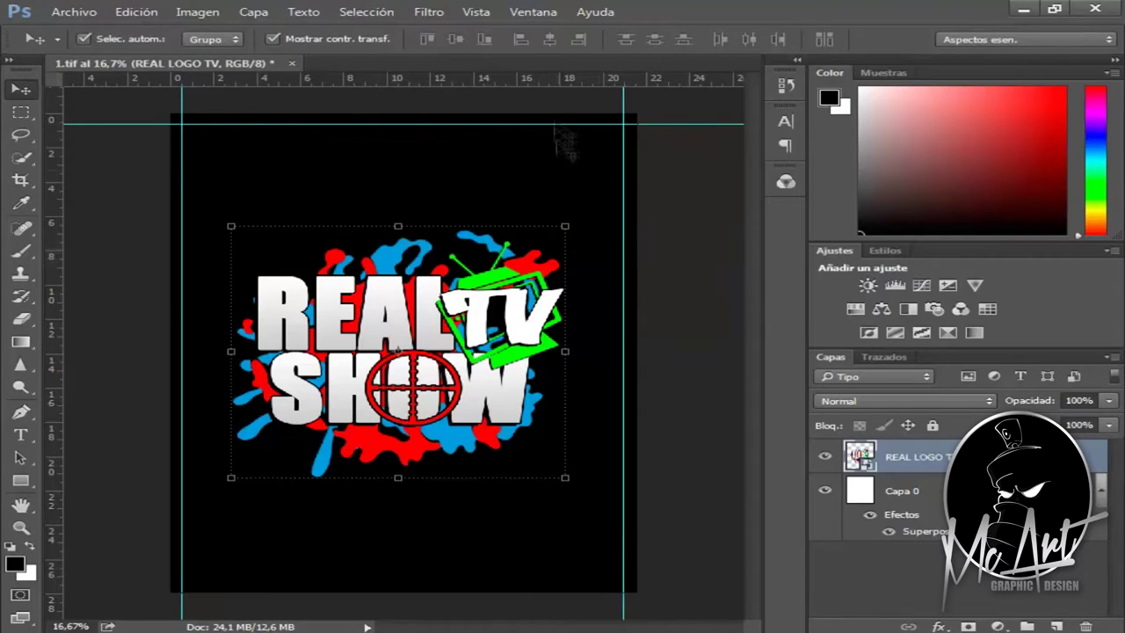
{"action": "right_click", "coordinate": [906, 458]}
{"action": "left_click", "coordinate": [879, 297]}
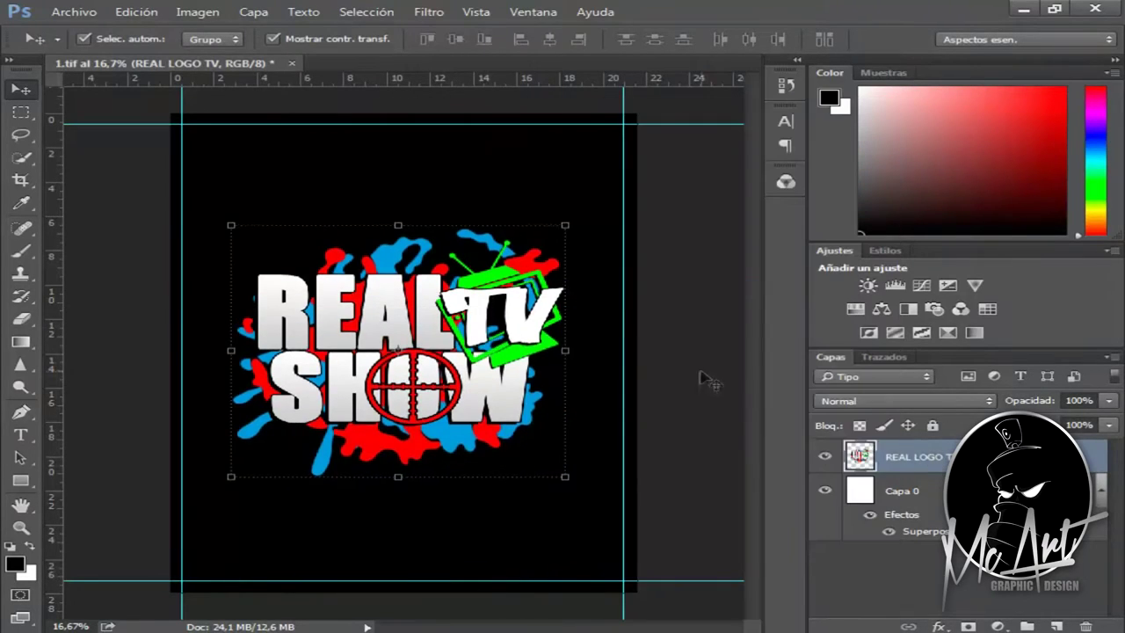
{"action": "left_click", "coordinate": [902, 490]}
{"action": "left_click_drag", "start_coordinate": [167, 63], "coordinate": [463, 50]}
{"action": "left_click_drag", "start_coordinate": [298, 335], "coordinate": [176, 63]}
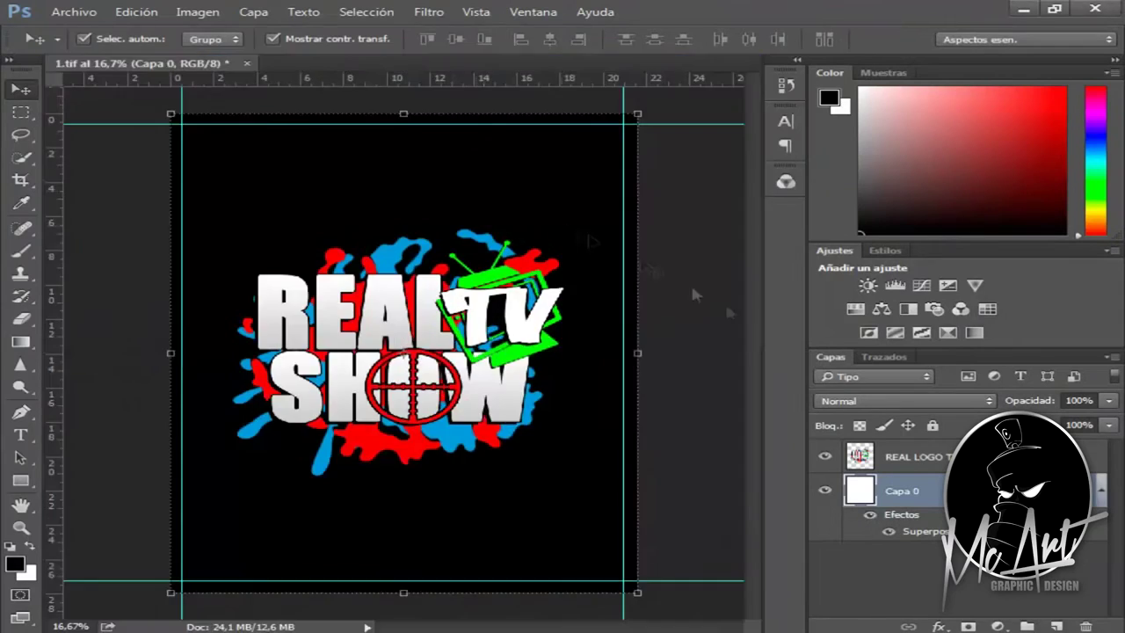
{"action": "left_click_drag", "start_coordinate": [397, 292], "coordinate": [403, 292]}
Scale the REAL LOGO TV logo to about 96.7%, then drag in the _MG_2909 photo.
{"action": "left_click", "coordinate": [914, 457]}
{"action": "key", "text": "ctrl+t"}
{"action": "mouse_move", "coordinate": [563, 231]}
{"action": "left_mouse_down"}
{"action": "mouse_move", "coordinate": [571, 227]}
{"action": "mouse_move", "coordinate": [550, 235]}
{"action": "left_mouse_up"}
{"action": "key", "text": "v"}
{"action": "key", "text": "Return"}
{"action": "left_click_drag", "start_coordinate": [251, 131], "coordinate": [556, 141]}
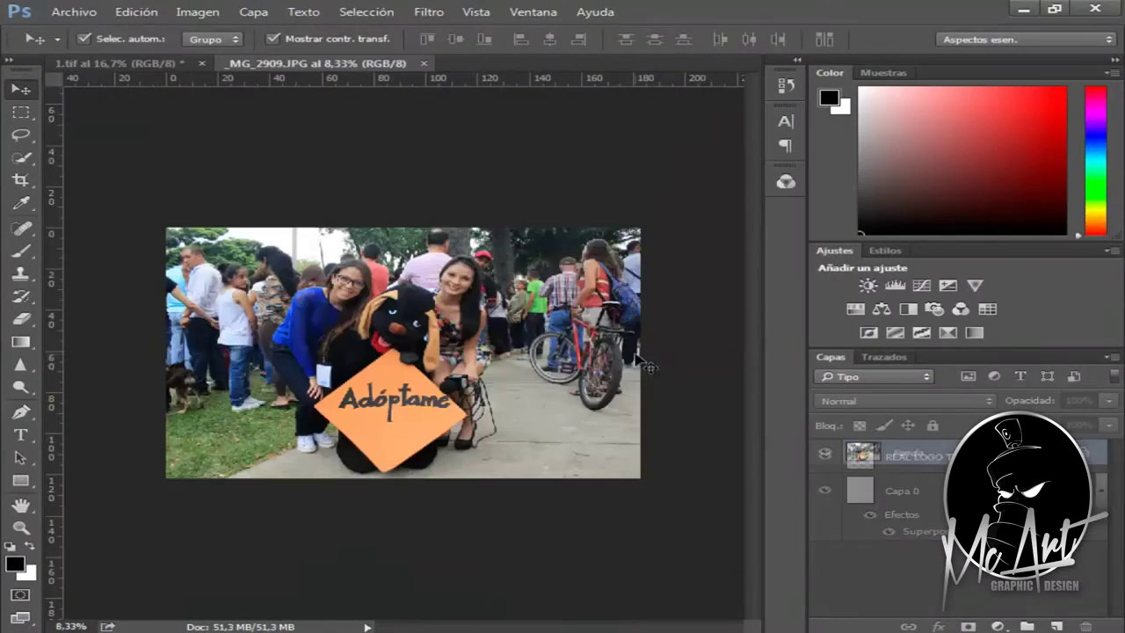
Unlock the _MG_2909 photo, scale it into the top-left corner and place it beneath the logo.
{"action": "double_click", "coordinate": [897, 459]}
{"action": "key", "text": "Return"}
{"action": "left_click_drag", "start_coordinate": [439, 352], "coordinate": [550, 560]}
{"action": "key", "text": "ctrl+t"}
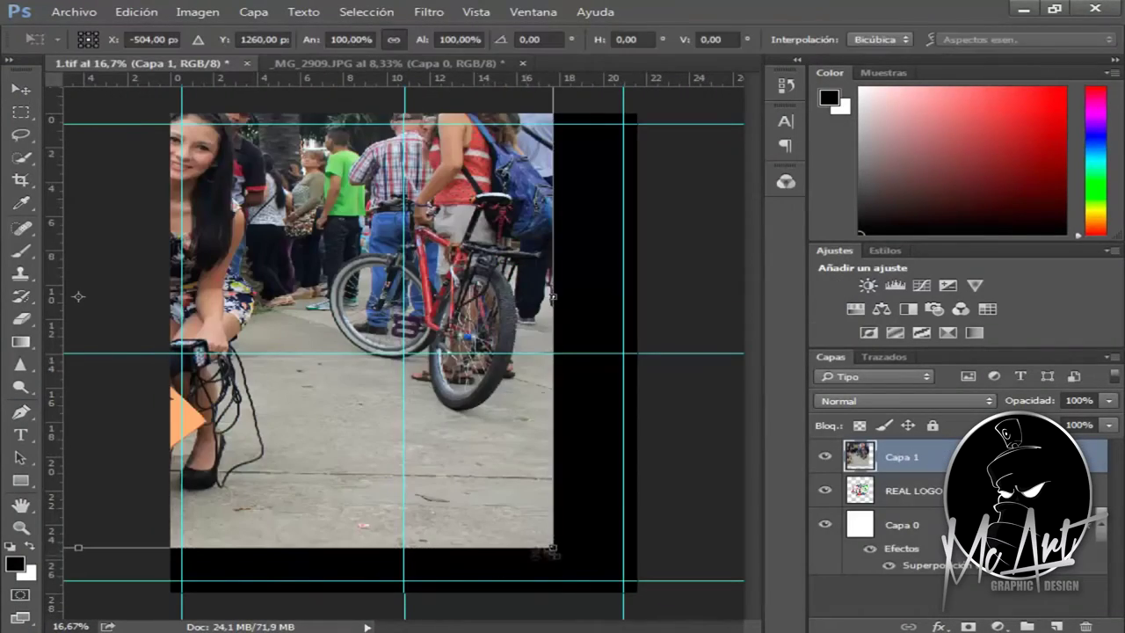
{"action": "left_click_drag", "start_coordinate": [552, 114], "coordinate": [542, 165]}
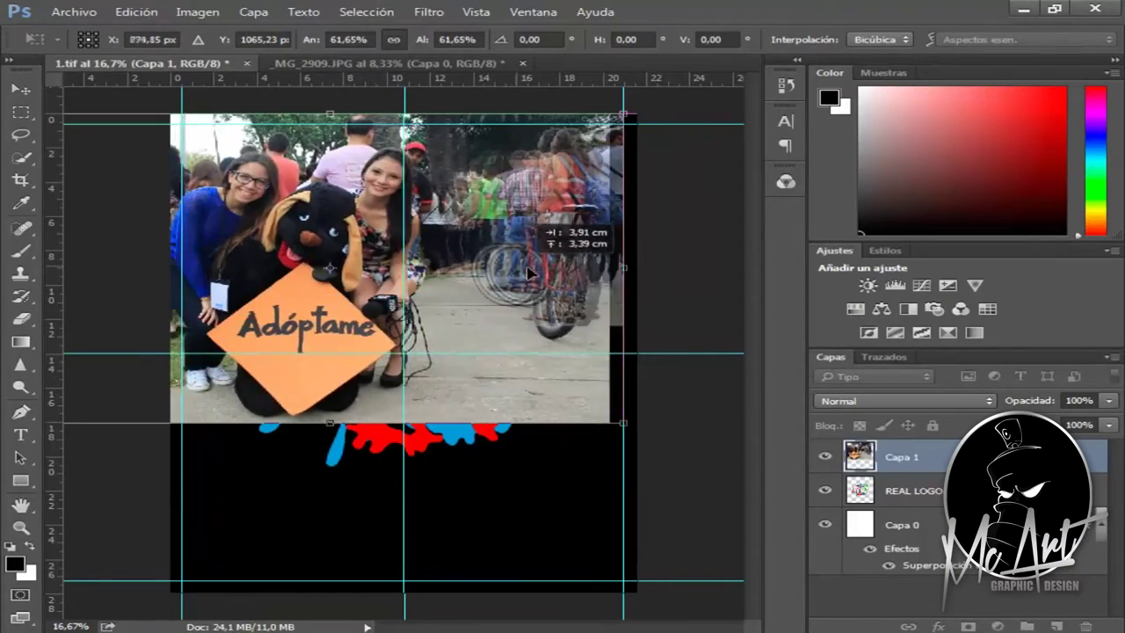
{"action": "left_click_drag", "start_coordinate": [545, 299], "coordinate": [529, 279]}
{"action": "key", "text": "v"}
{"action": "key", "text": "Return"}
{"action": "left_click_drag", "start_coordinate": [901, 458], "coordinate": [925, 521]}
Make the group photo black and white at 38% opacity and erase its right side.
{"action": "left_click", "coordinate": [196, 11]}
{"action": "left_click", "coordinate": [528, 176]}
{"action": "left_click", "coordinate": [896, 490]}
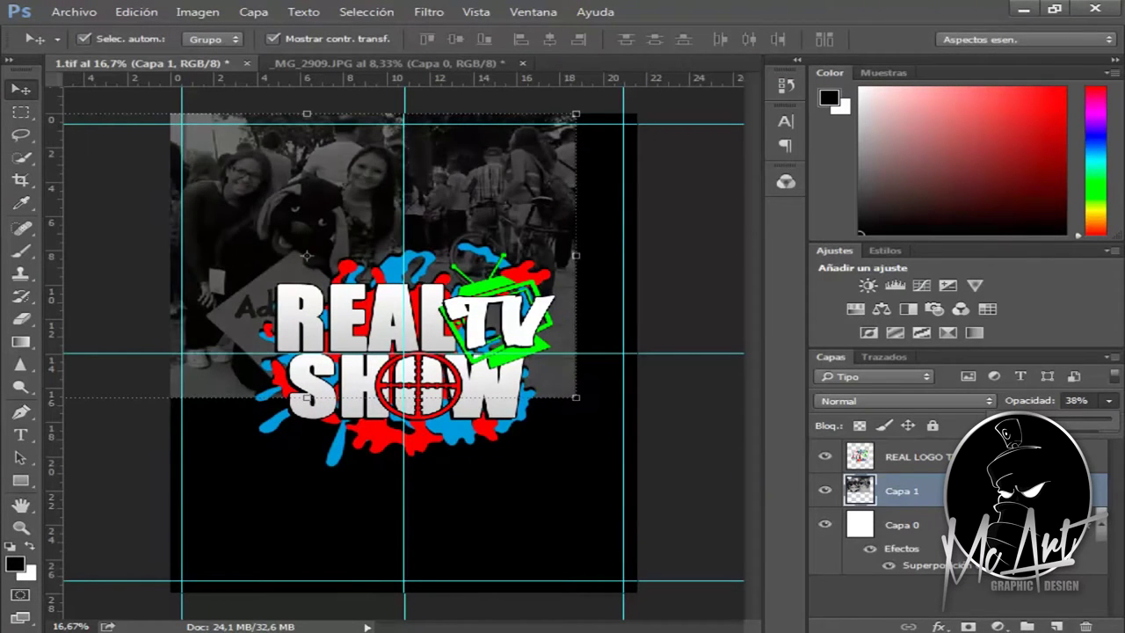
{"action": "left_click", "coordinate": [807, 398]}
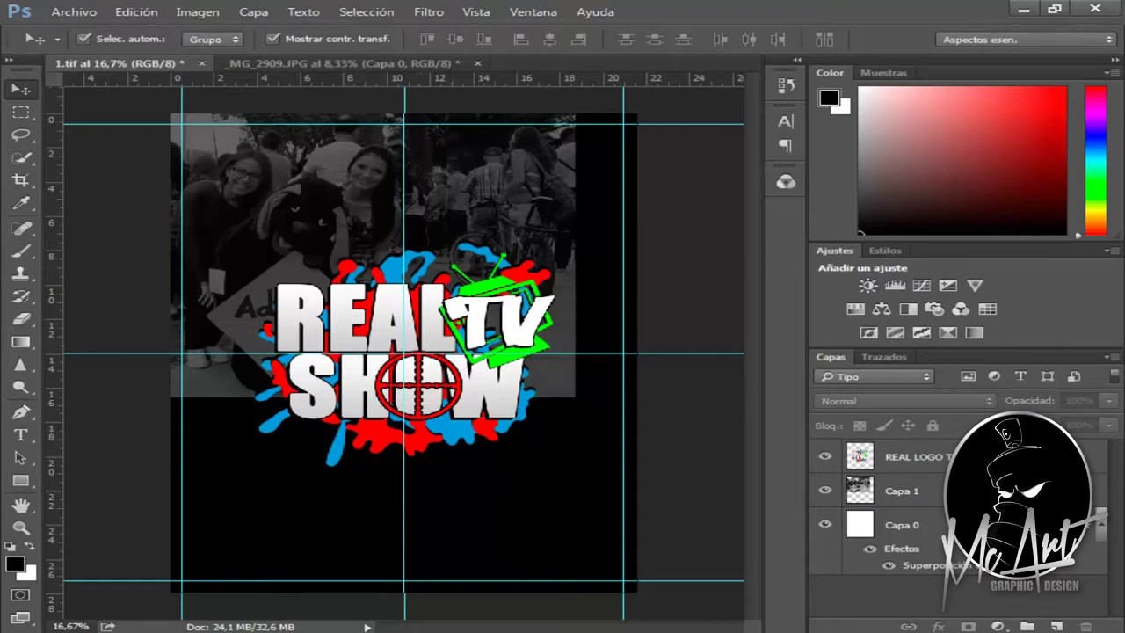
{"action": "left_click", "coordinate": [111, 39]}
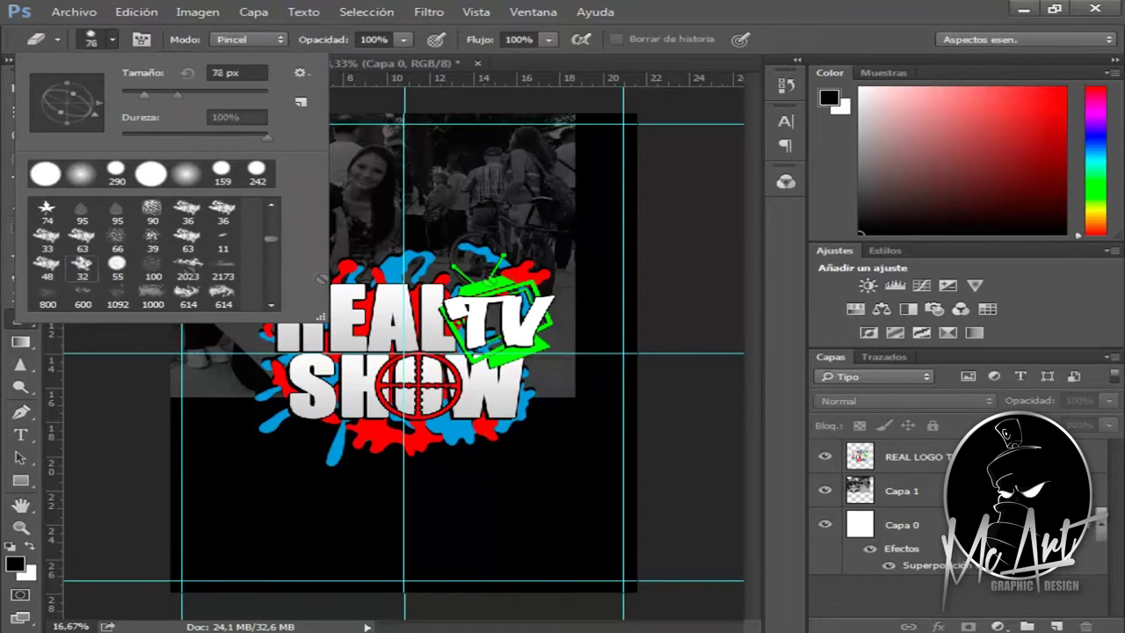
{"action": "left_click", "coordinate": [396, 227]}
{"action": "left_click_drag", "start_coordinate": [496, 180], "coordinate": [581, 400]}
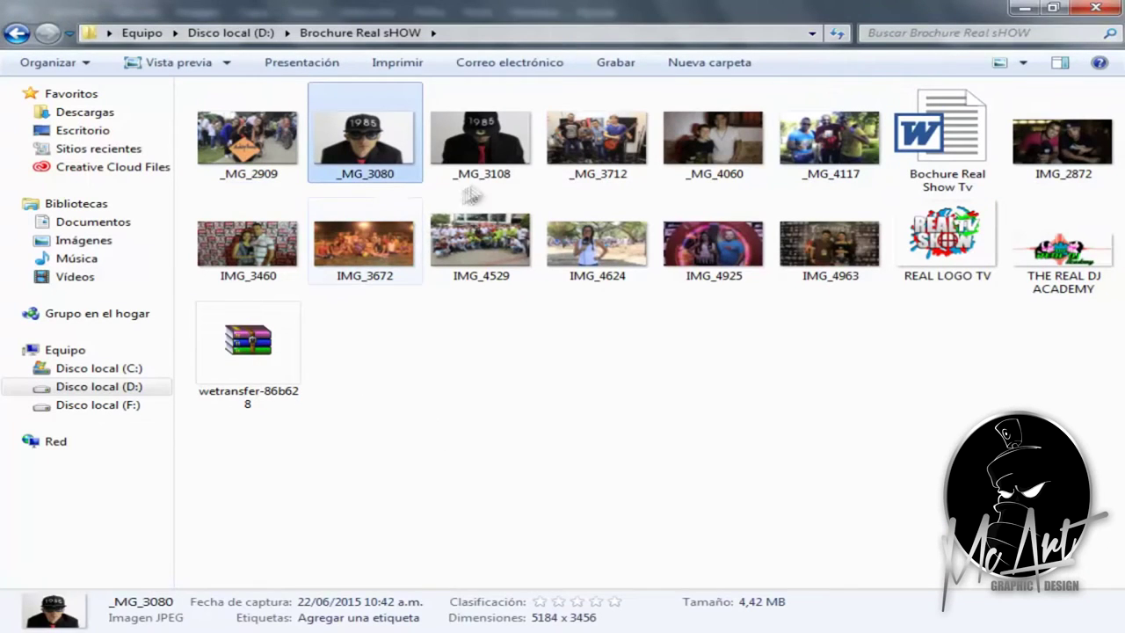
Cut out the _MG_3108 cap portrait with Refine Edge and move it into the brochure.
{"action": "left_click_drag", "start_coordinate": [480, 141], "coordinate": [589, 508]}
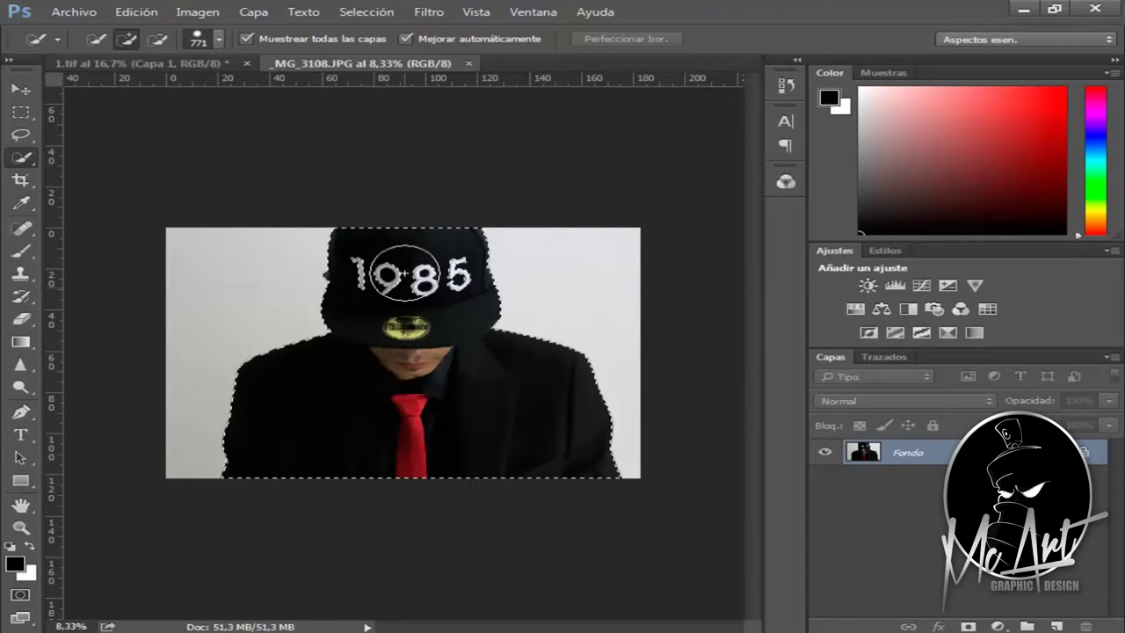
{"action": "left_click", "coordinate": [626, 40]}
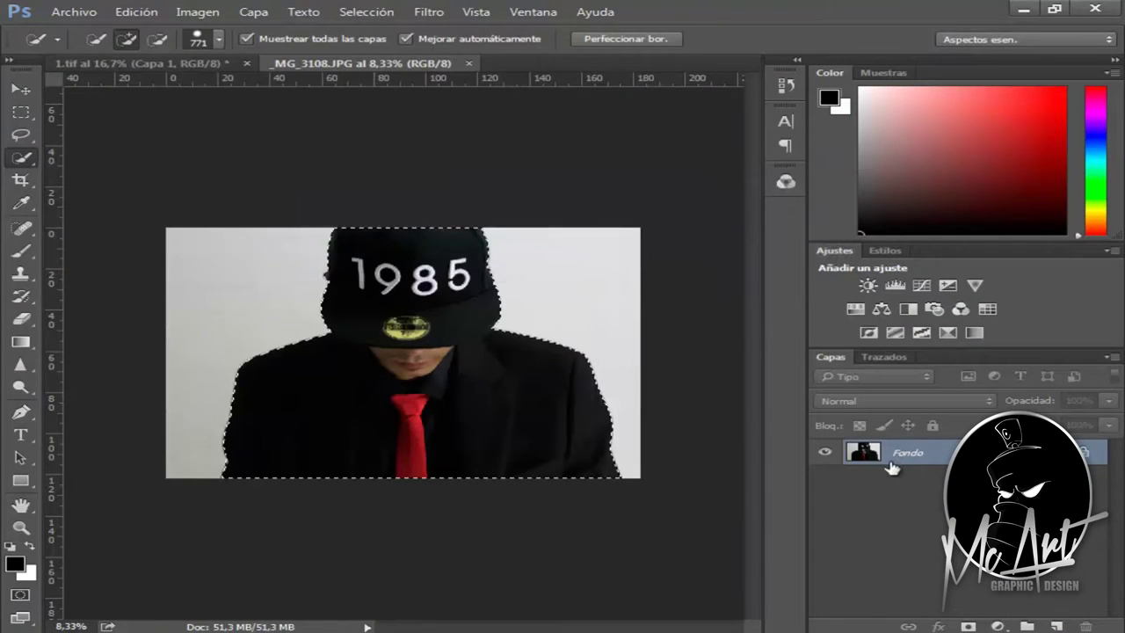
{"action": "key", "text": "ctrl+j"}
{"action": "left_click_drag", "start_coordinate": [914, 474], "coordinate": [1085, 626]}
{"action": "key", "text": "v"}
{"action": "mouse_move", "coordinate": [460, 255]}
{"action": "left_mouse_down"}
{"action": "mouse_move", "coordinate": [237, 70]}
{"action": "mouse_move", "coordinate": [422, 281]}
{"action": "left_mouse_up"}
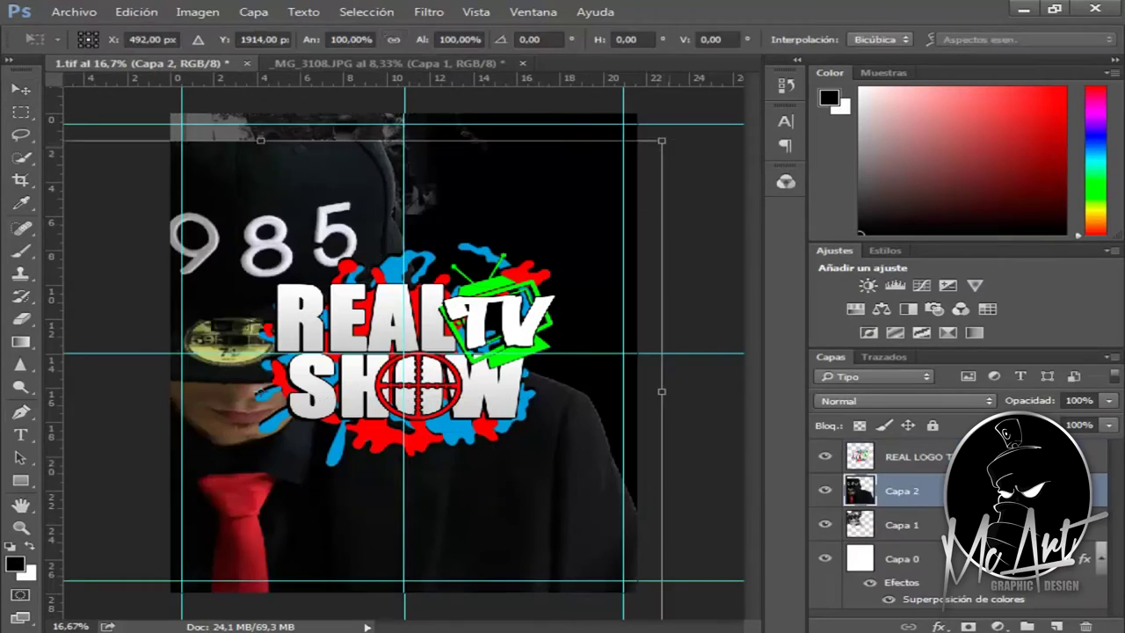
Shrink the portrait into the upper right, make it black and white at 59% opacity.
{"action": "key", "text": "ctrl+t"}
{"action": "mouse_move", "coordinate": [659, 607]}
{"action": "left_mouse_down"}
{"action": "mouse_move", "coordinate": [728, 361]}
{"action": "mouse_move", "coordinate": [715, 344]}
{"action": "left_mouse_up"}
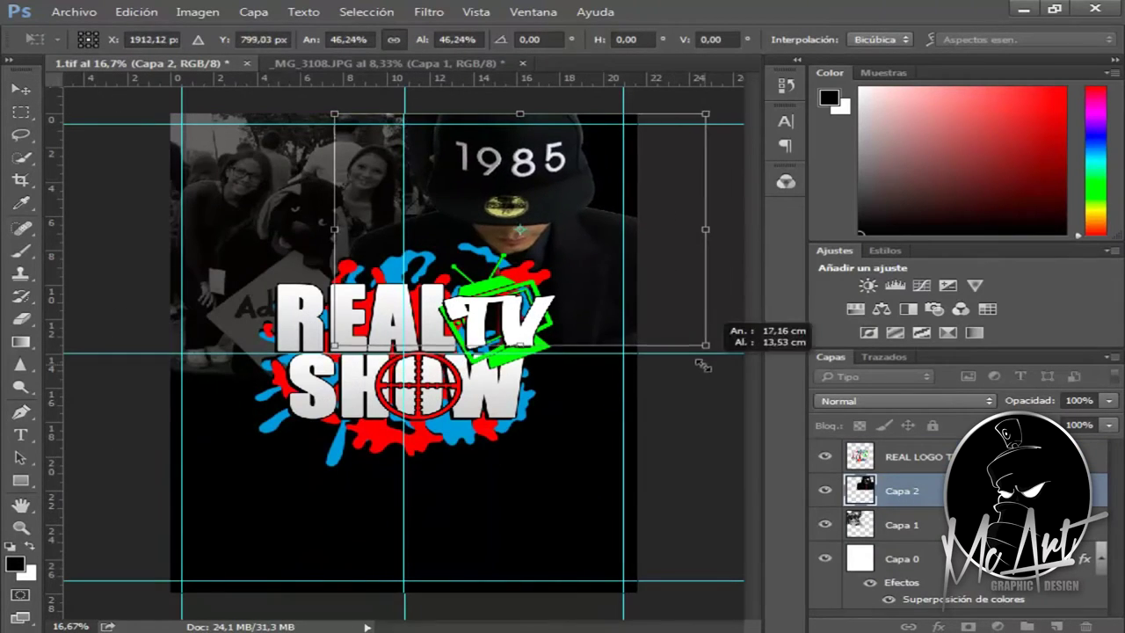
{"action": "left_click", "coordinate": [19, 89]}
{"action": "left_click", "coordinate": [372, 256]}
{"action": "left_click", "coordinate": [196, 12]}
{"action": "left_click", "coordinate": [522, 138]}
{"action": "key", "text": "Return"}
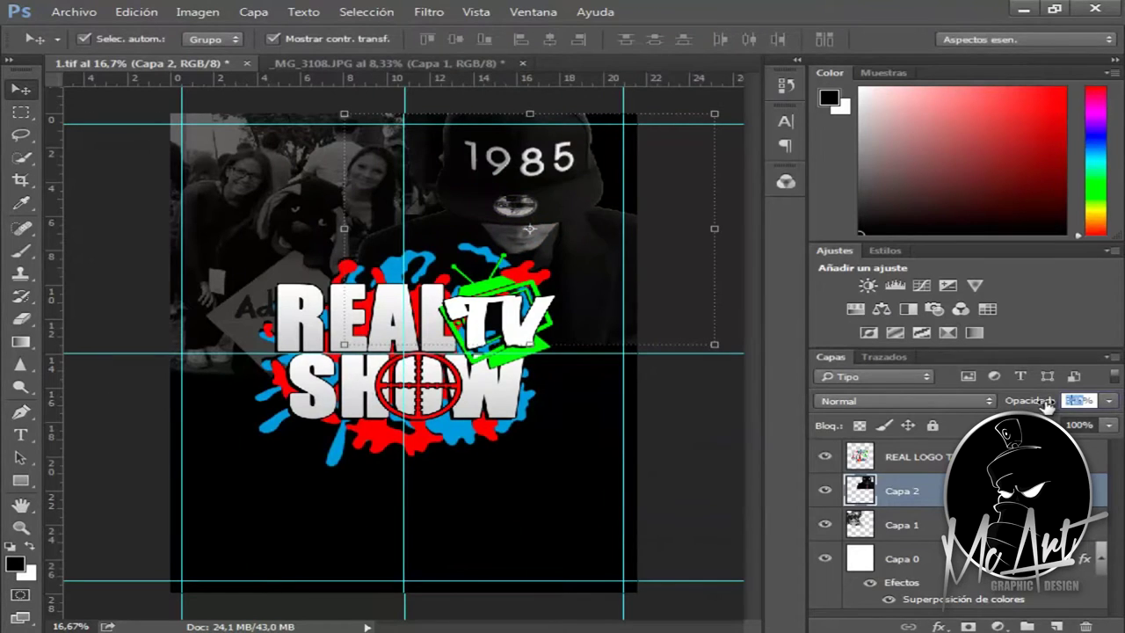
{"action": "left_click_drag", "start_coordinate": [1046, 402], "coordinate": [1042, 402]}
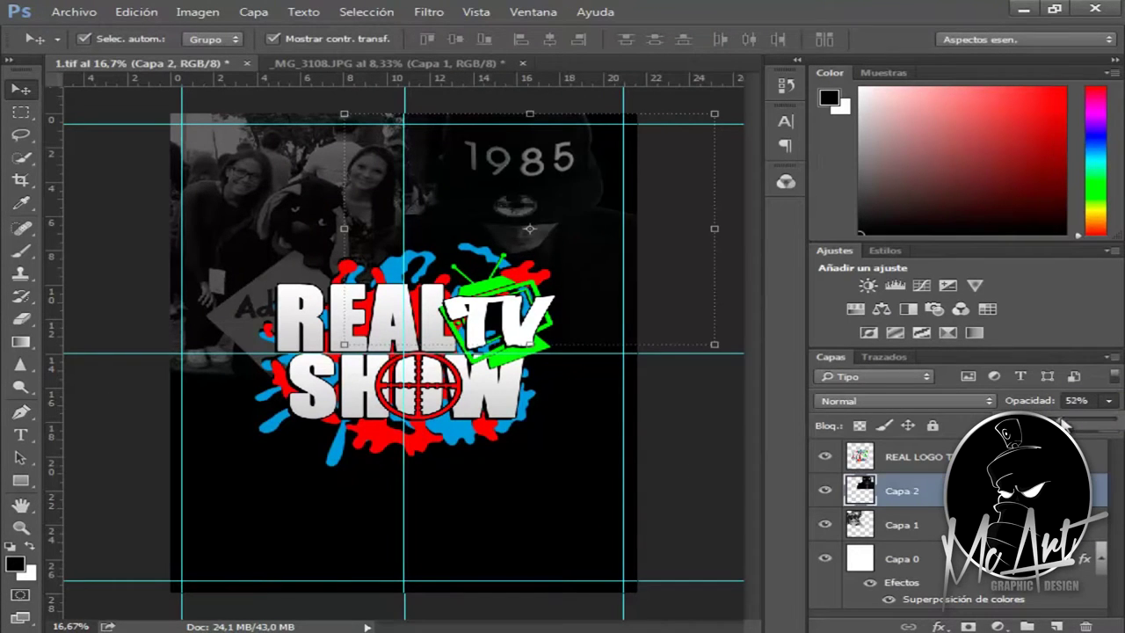
Add an Inner Shadow layer style to the portrait.
{"action": "right_click", "coordinate": [940, 490]}
{"action": "left_click", "coordinate": [694, 114]}
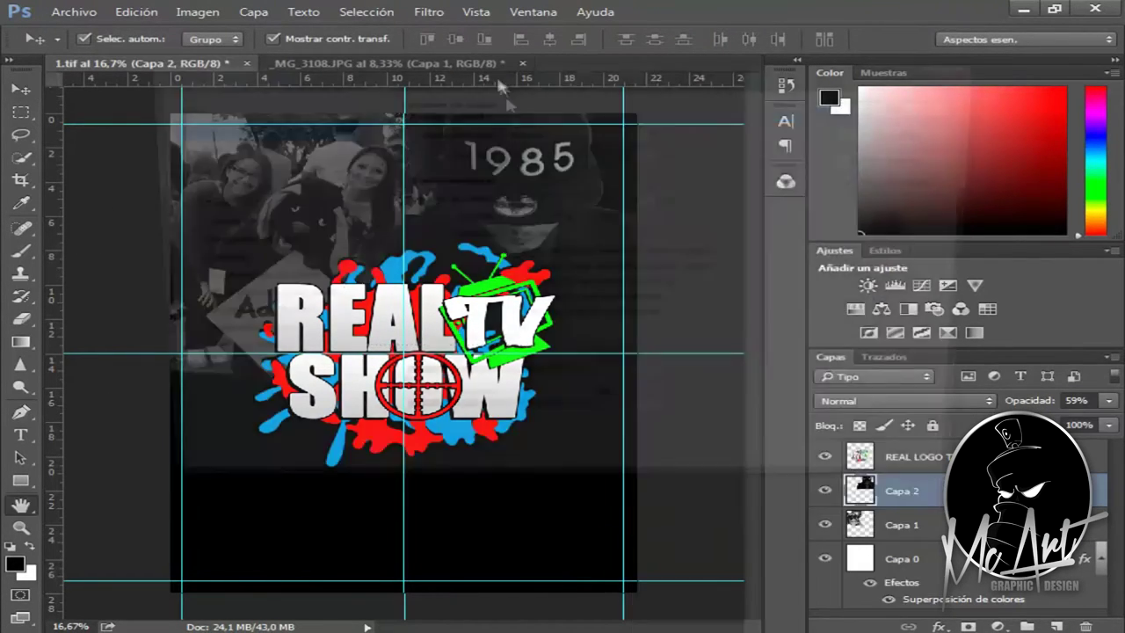
{"action": "left_click", "coordinate": [526, 413]}
{"action": "key", "text": "Return"}
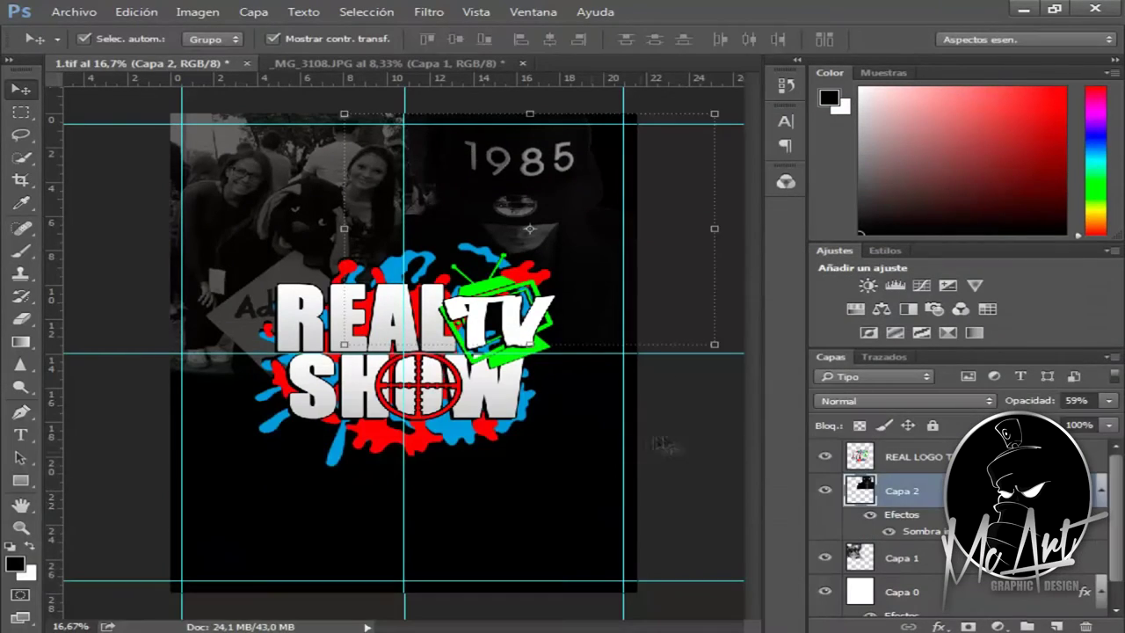
Close _MG_3108 without saving and pick the IMG_3672 photo in the folder.
{"action": "key", "text": "ctrl+w"}
{"action": "key", "text": "n"}
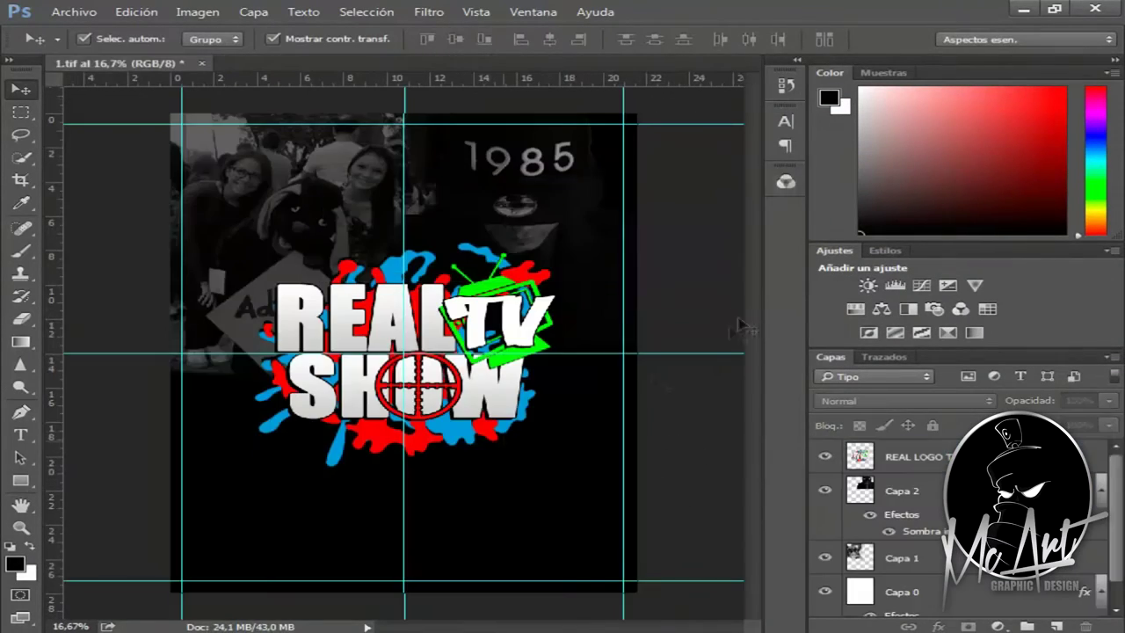
{"action": "key", "text": "alt+Tab"}
{"action": "left_click", "coordinate": [597, 244]}
Open IMG_3672 keeping its colour profile, unlock its background and move it into the brochure.
{"action": "mouse_move", "coordinate": [364, 244]}
{"action": "left_mouse_down"}
{"action": "mouse_move", "coordinate": [648, 520]}
{"action": "mouse_move", "coordinate": [675, 356]}
{"action": "left_mouse_up"}
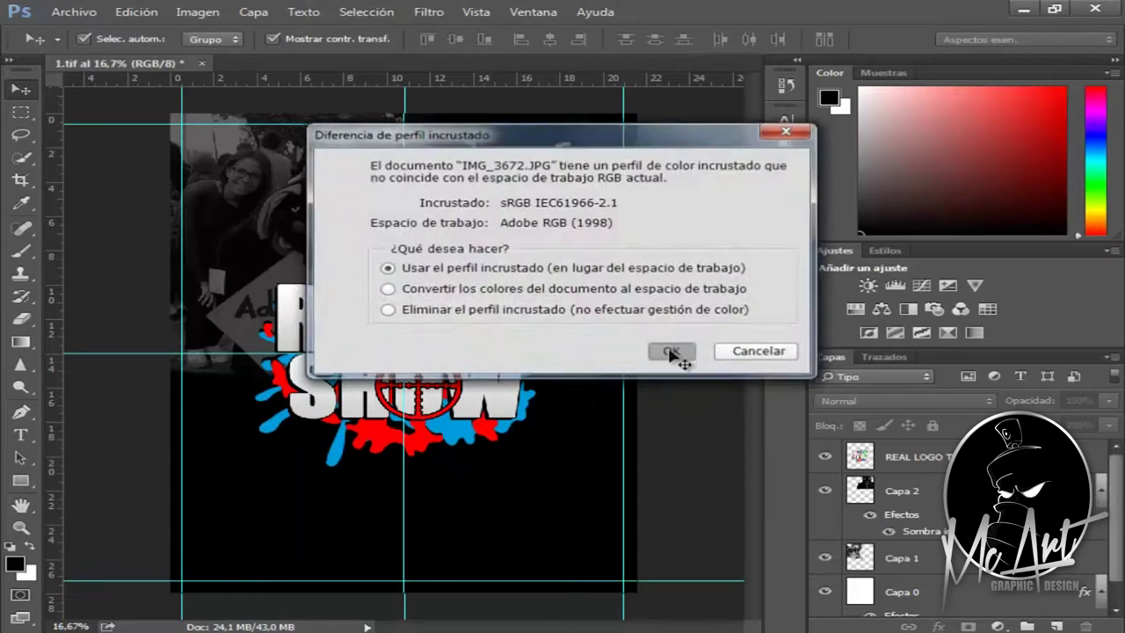
{"action": "left_click", "coordinate": [675, 359]}
{"action": "right_click", "coordinate": [914, 451]}
{"action": "left_click", "coordinate": [949, 479]}
{"action": "key", "text": "Return"}
{"action": "left_click_drag", "start_coordinate": [527, 352], "coordinate": [644, 339]}
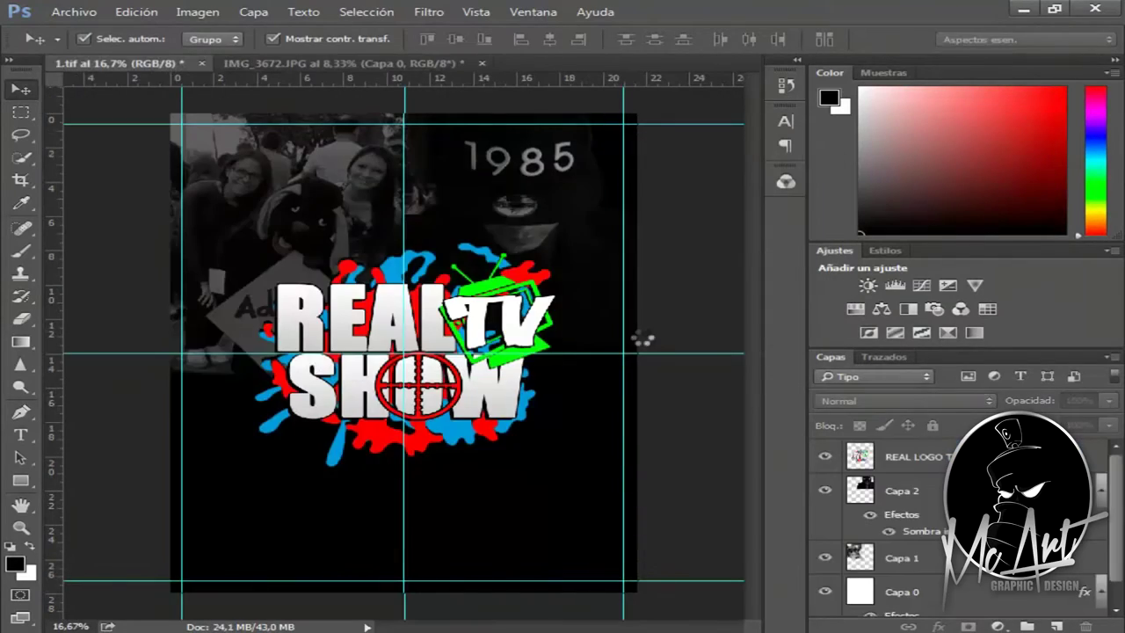
Shrink the night group photo into the lower half and place it beneath the logo.
{"action": "key", "text": "ctrl+t"}
{"action": "left_click_drag", "start_coordinate": [401, 115], "coordinate": [402, 305]}
{"action": "left_click", "coordinate": [20, 88]}
{"action": "key", "text": "Return"}
{"action": "left_click_drag", "start_coordinate": [914, 456], "coordinate": [932, 501]}
{"action": "key", "text": "ctrl+minus"}
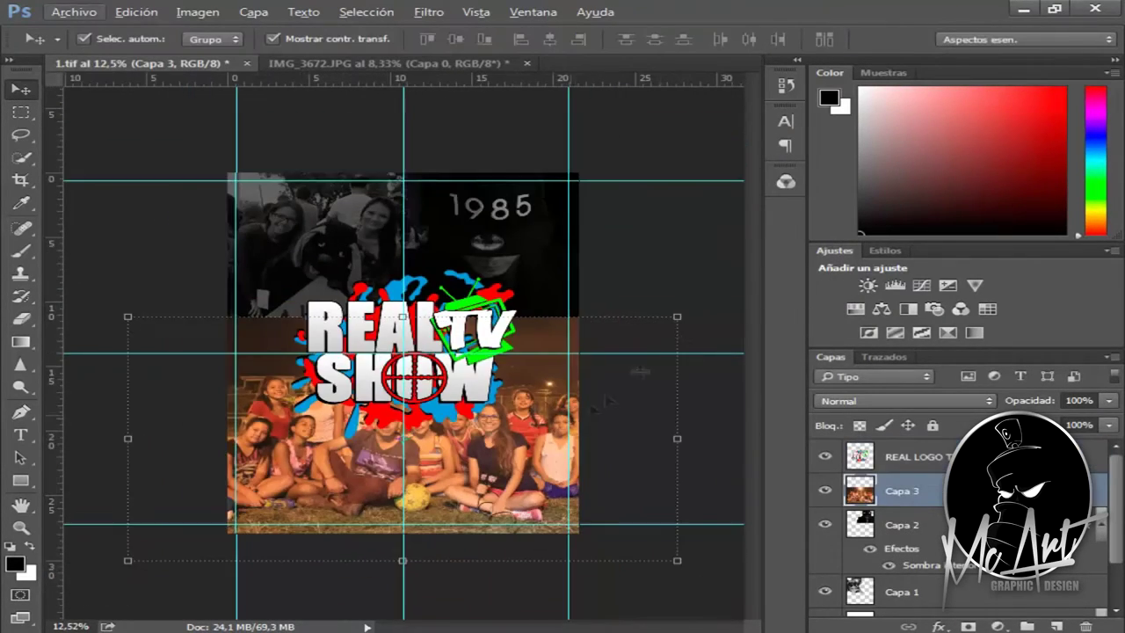
{"action": "left_click_drag", "start_coordinate": [569, 415], "coordinate": [569, 433]}
Rescale the night photo to about 72% across the lower area and nudge the logo up.
{"action": "key", "text": "ctrl+t"}
{"action": "left_click_drag", "start_coordinate": [680, 334], "coordinate": [603, 389]}
{"action": "mouse_move", "coordinate": [519, 457]}
{"action": "left_mouse_down"}
{"action": "mouse_move", "coordinate": [516, 477]}
{"action": "mouse_move", "coordinate": [512, 465]}
{"action": "left_mouse_up"}
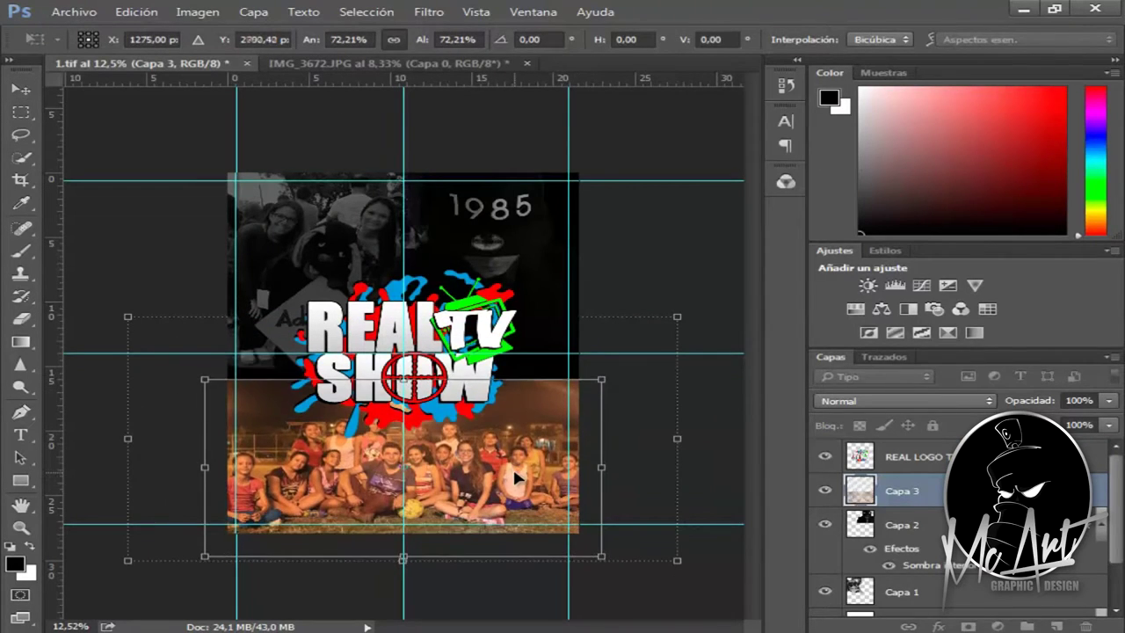
{"action": "key", "text": "ctrl+plus"}
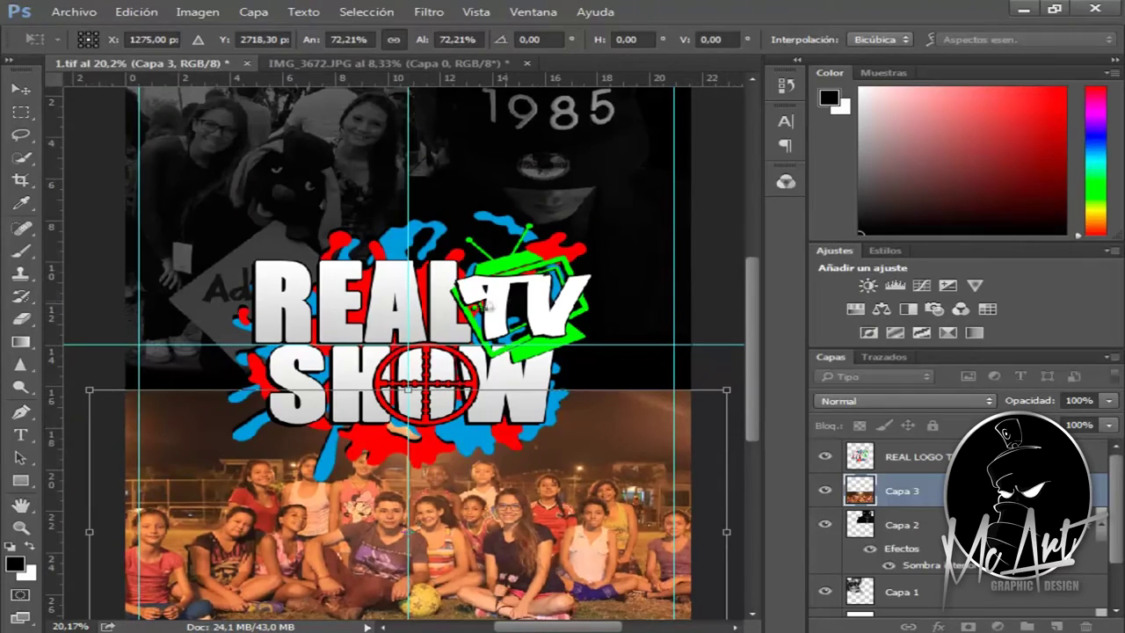
{"action": "left_click", "coordinate": [21, 89]}
{"action": "left_click", "coordinate": [658, 258]}
{"action": "left_click_drag", "start_coordinate": [404, 299], "coordinate": [404, 287]}
Make the night photo black and white at 38% opacity.
{"action": "left_click", "coordinate": [892, 490]}
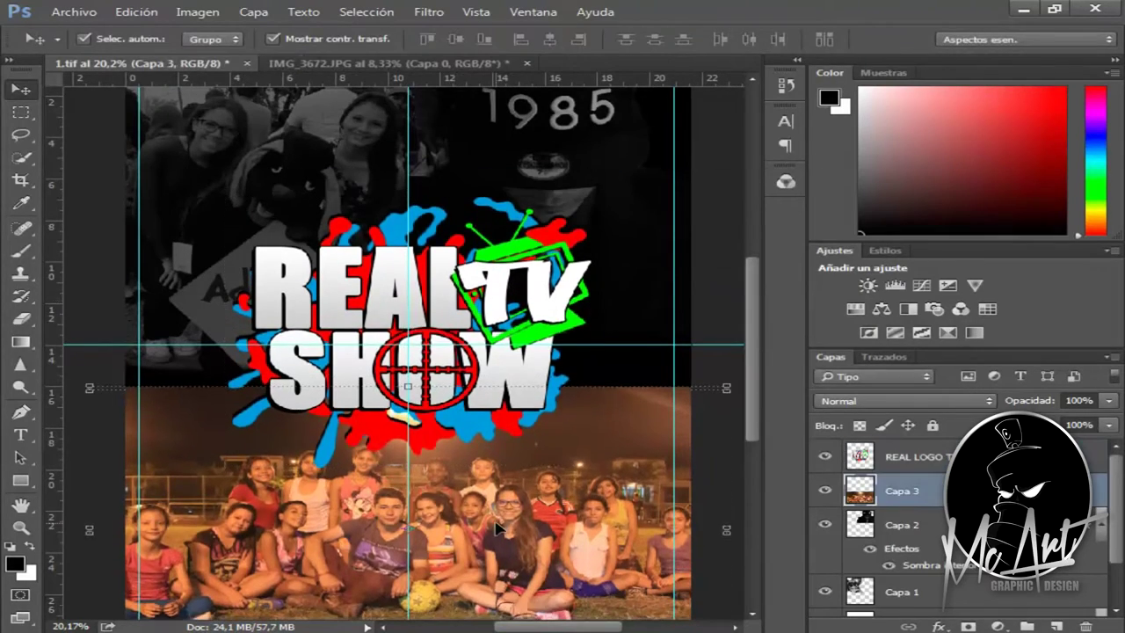
{"action": "key", "text": "ctrl+minus"}
{"action": "left_click", "coordinate": [892, 501], "text": "ctrl"}
{"action": "key", "text": "alt+i"}
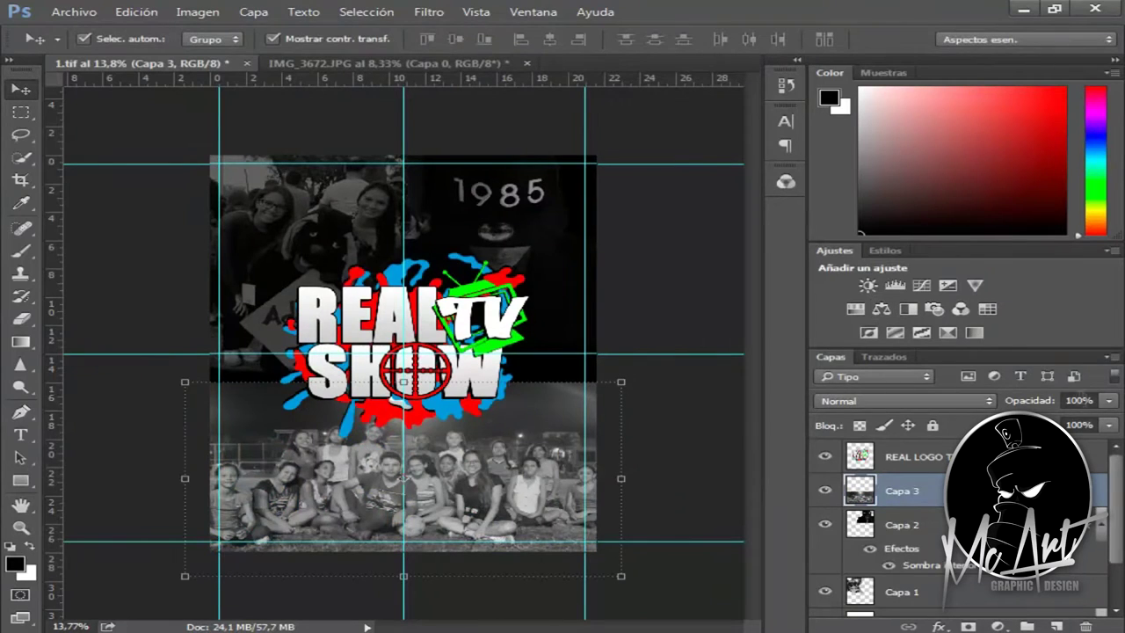
{"action": "left_click_drag", "start_coordinate": [1030, 401], "coordinate": [1011, 401]}
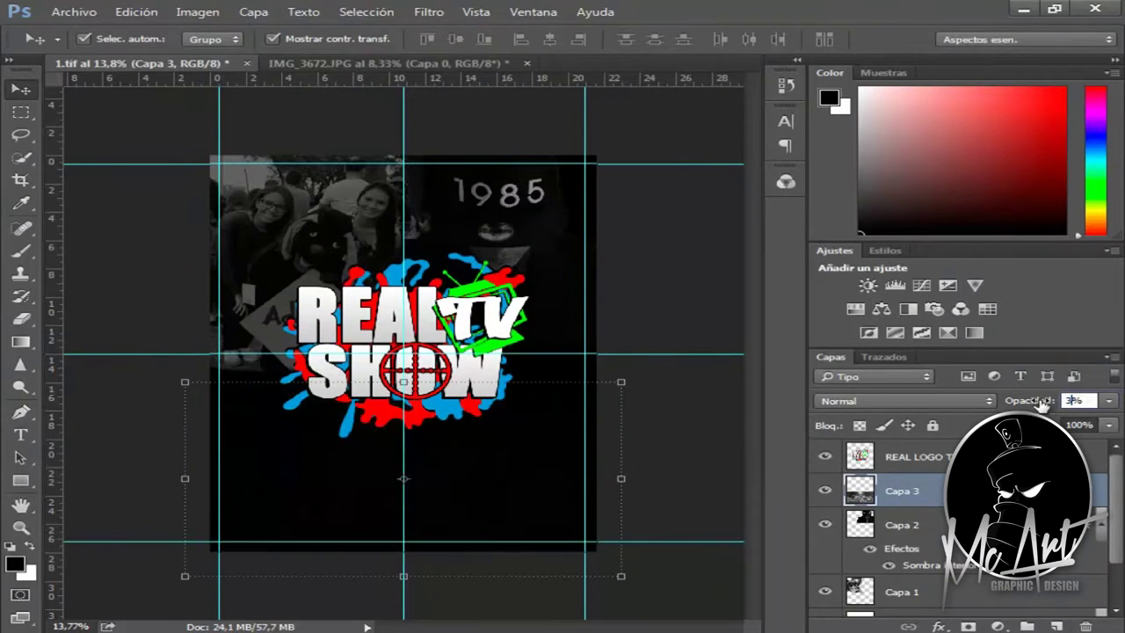
{"action": "left_click", "coordinate": [688, 325]}
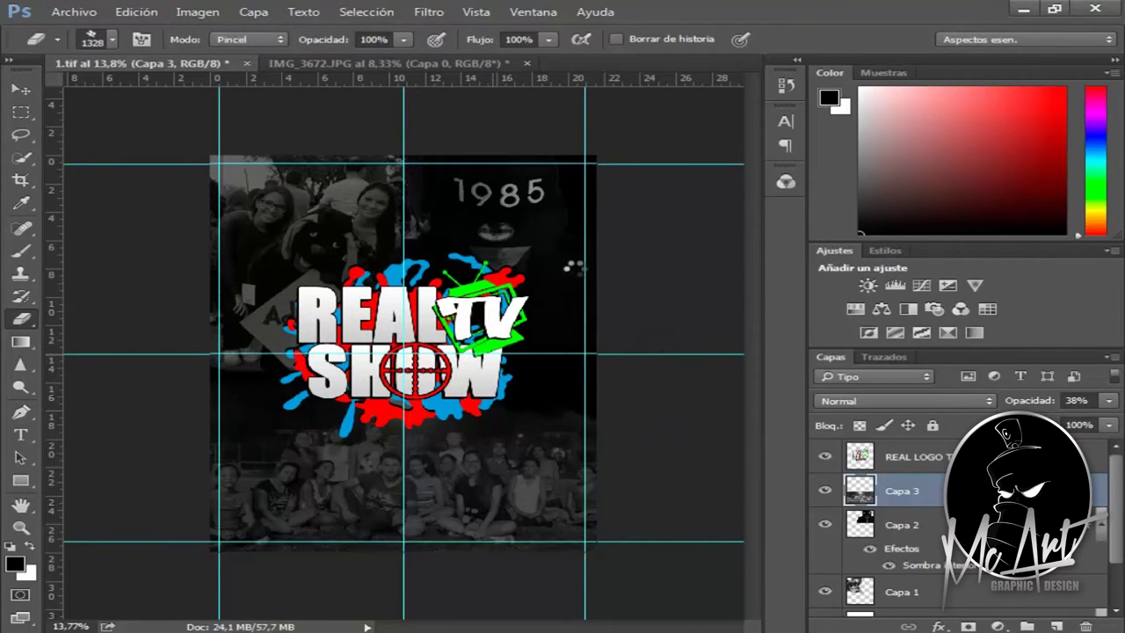
Add a new empty layer, Capa 4, beneath the logo.
{"action": "key", "text": "v"}
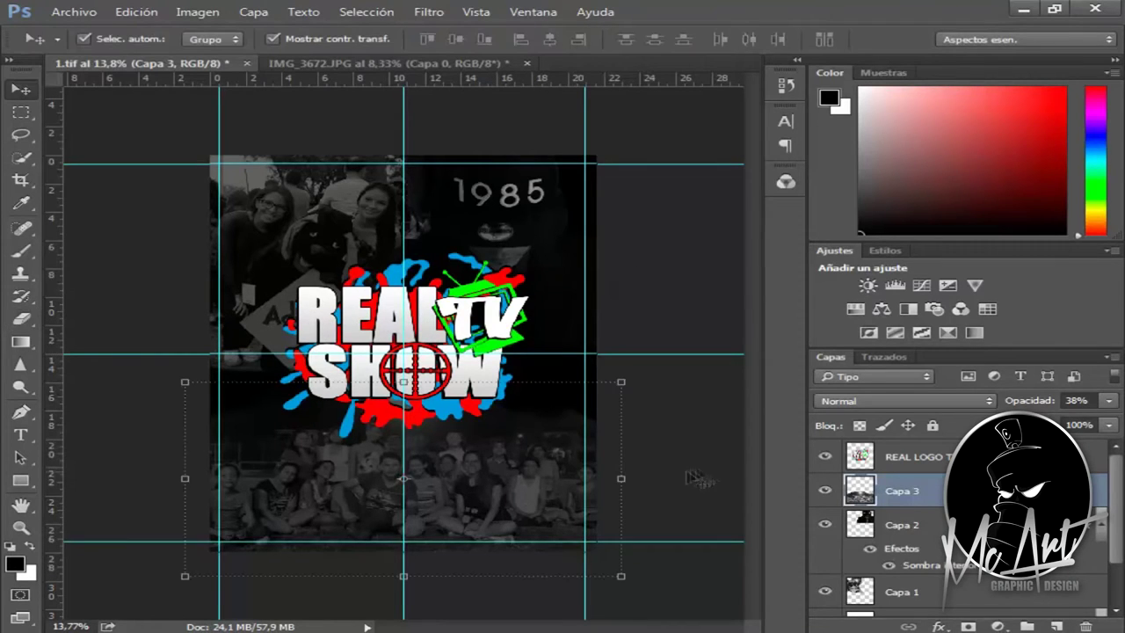
{"action": "left_click", "coordinate": [707, 450]}
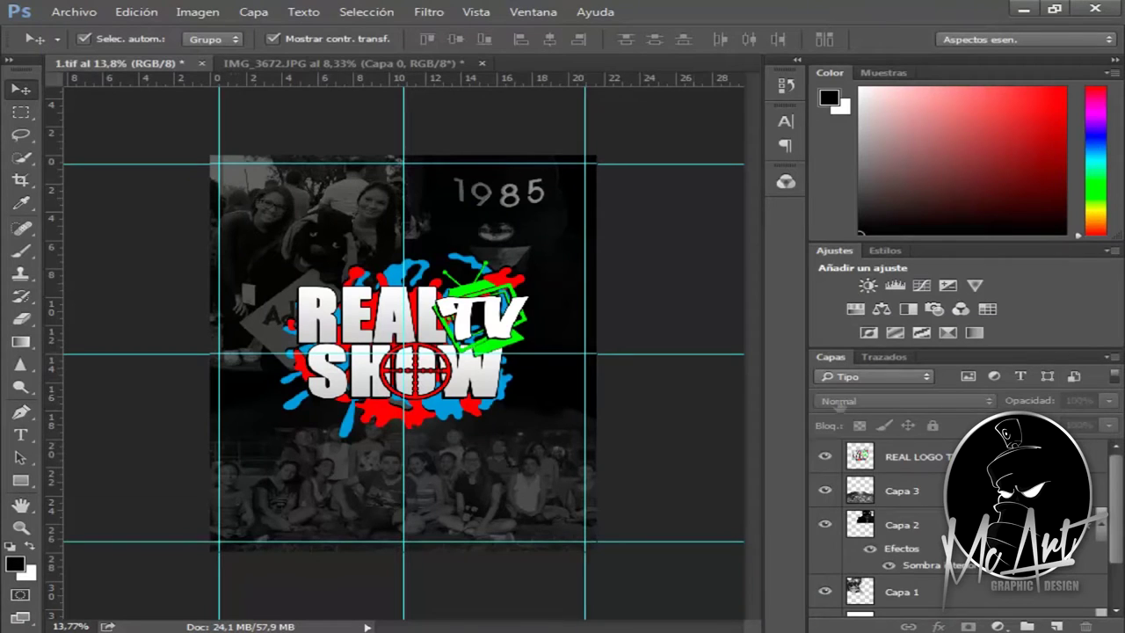
{"action": "key", "text": "ctrl+shift+alt+n"}
{"action": "key", "text": "ctrl+bracketright"}
{"action": "key", "text": "b"}
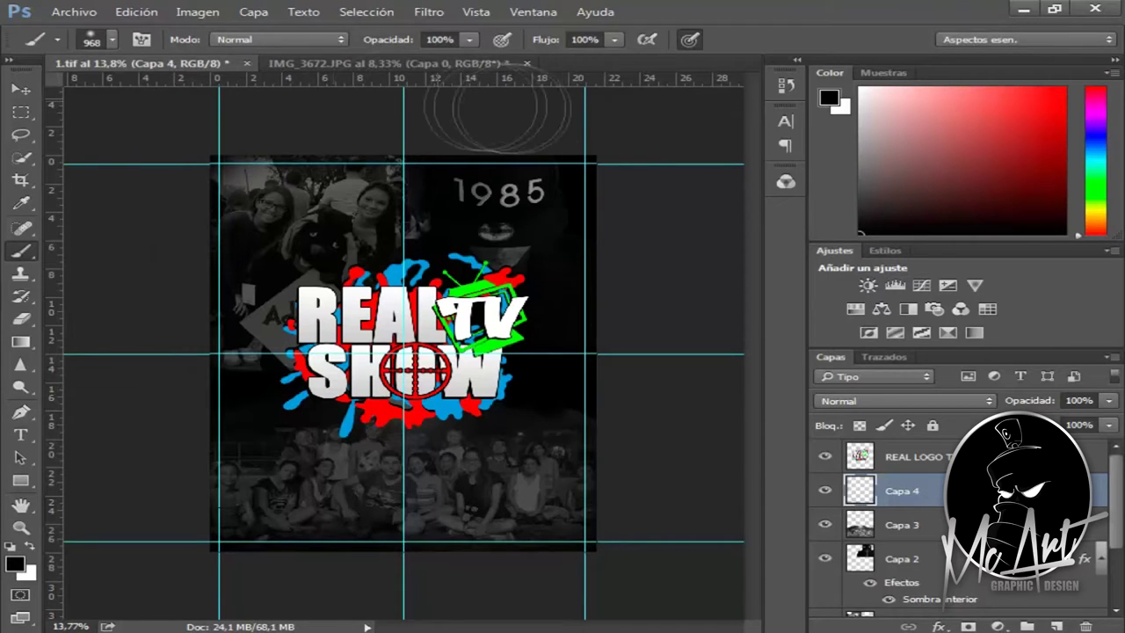
Save the brochure as a TIFF, accepting the layers warning.
{"action": "key", "text": "v"}
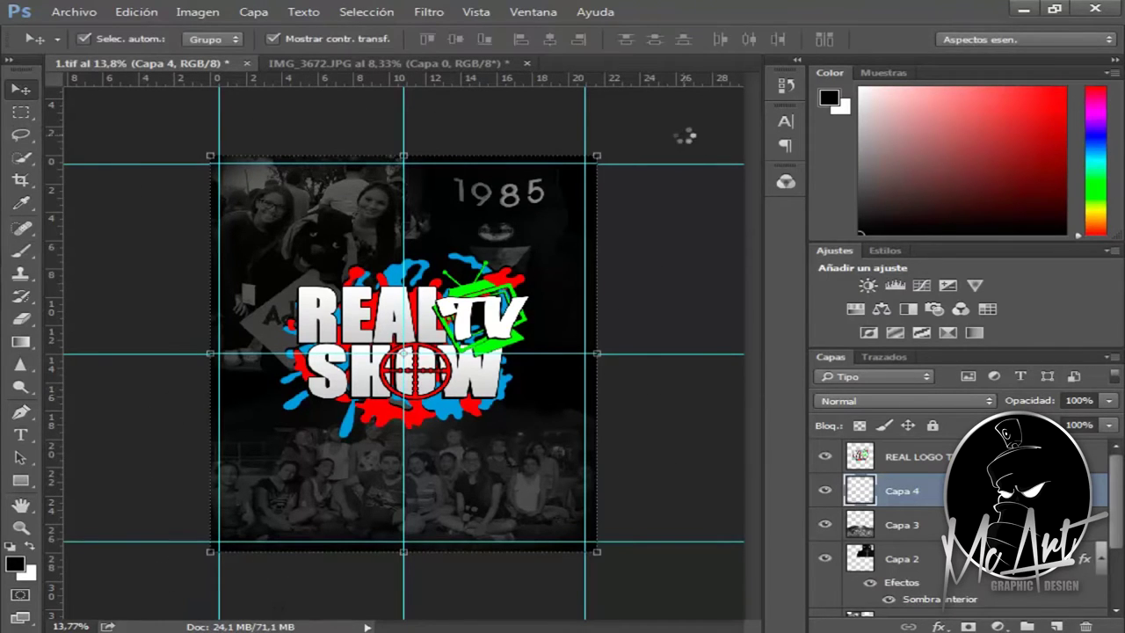
{"action": "key", "text": "ctrl+s"}
{"action": "left_click", "coordinate": [887, 156]}
{"action": "left_click", "coordinate": [444, 256]}
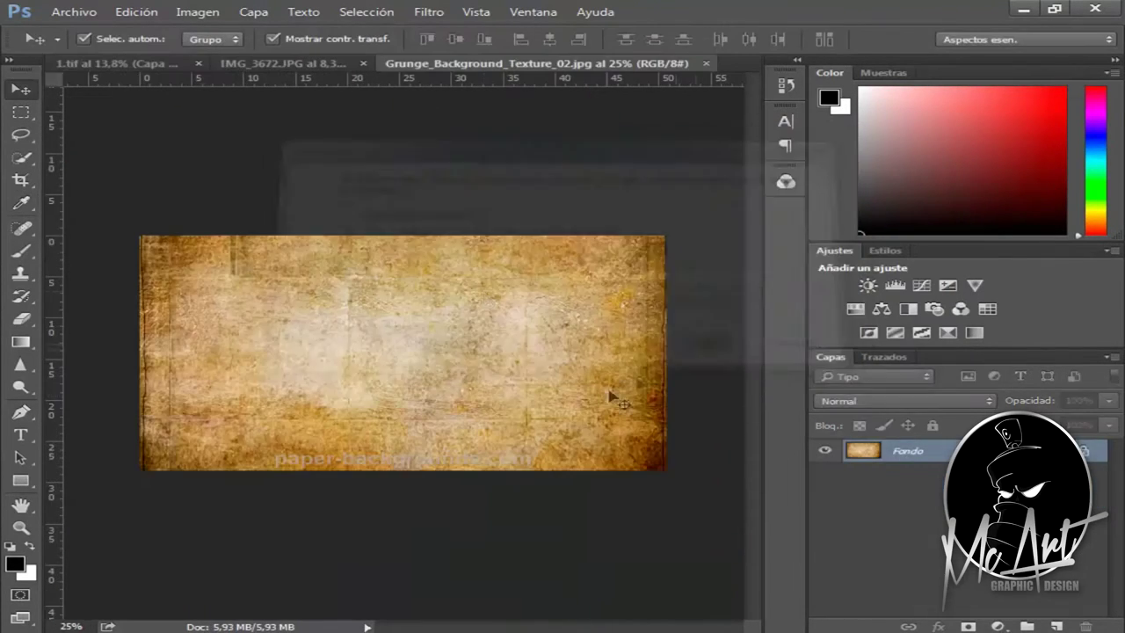
Adjust the grunge texture and stretch it wider across the cover.
{"action": "left_click", "coordinate": [196, 11]}
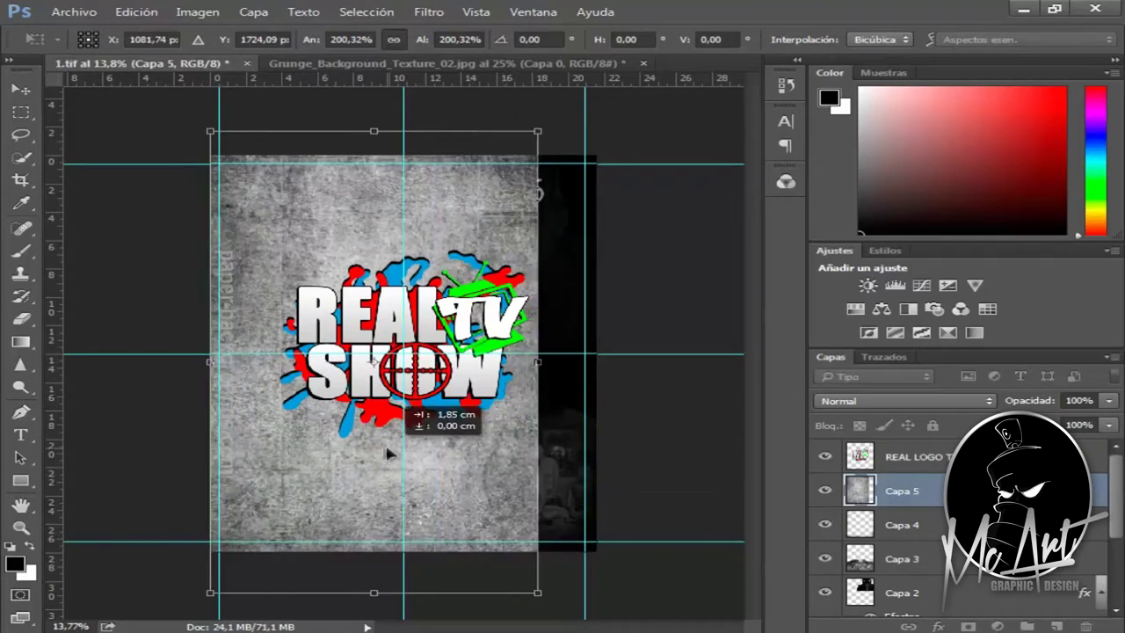
{"action": "left_click_drag", "start_coordinate": [505, 361], "coordinate": [597, 361]}
{"action": "left_click", "coordinate": [18, 94]}
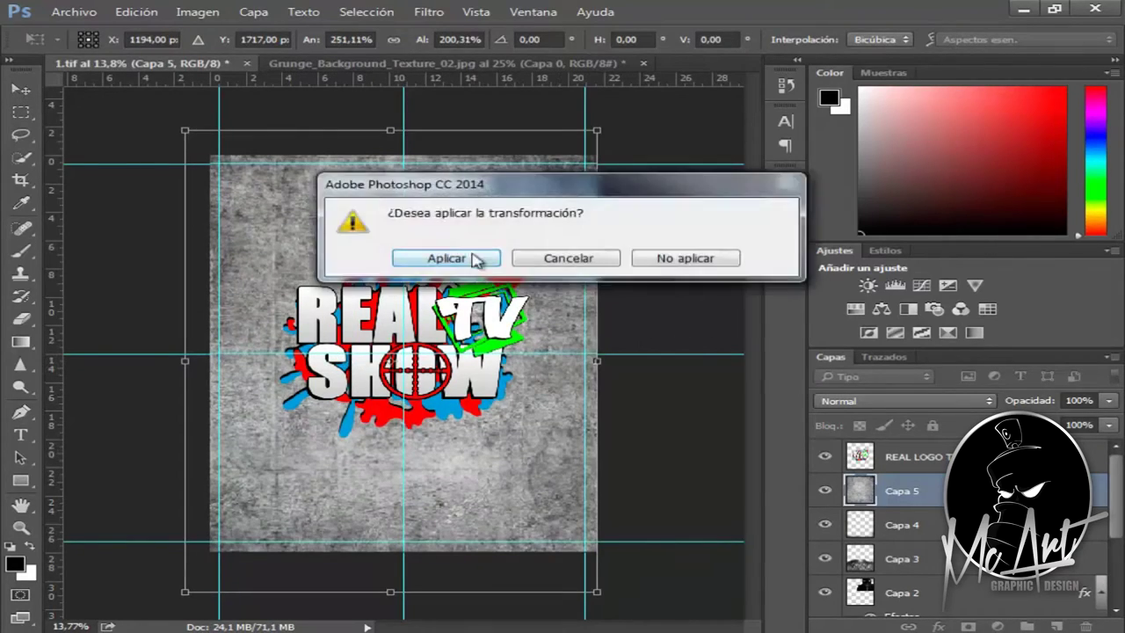
{"action": "left_click", "coordinate": [475, 257]}
Try different blend modes and stacking positions for the texture, comparing against the photo layers.
{"action": "scroll", "coordinate": [905, 401], "scroll_direction": "up", "scroll_amount": 4}
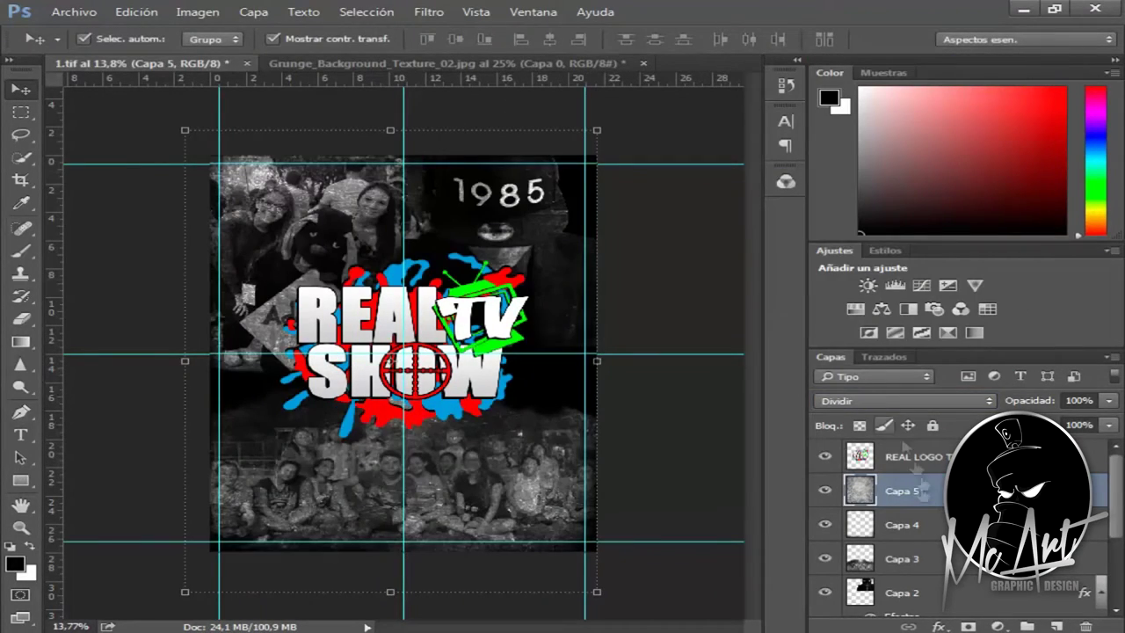
{"action": "key", "text": "ctrl+bracketleft"}
{"action": "key", "text": "ctrl+bracketleft"}
{"action": "key", "text": "ctrl+bracketleft"}
{"action": "key", "text": "ctrl+bracketright"}
{"action": "key", "text": "ctrl+bracketright"}
{"action": "key", "text": "ctrl+bracketright"}
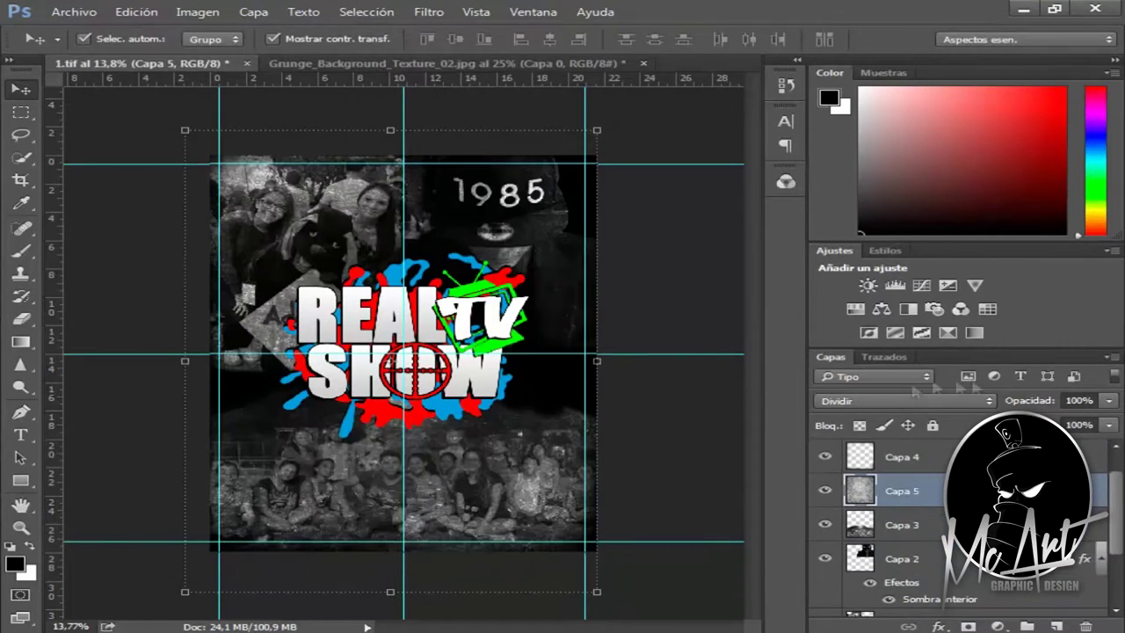
{"action": "left_click", "coordinate": [825, 525]}
{"action": "scroll", "coordinate": [905, 400], "scroll_direction": "down", "scroll_amount": 3}
{"action": "scroll", "coordinate": [906, 400], "scroll_direction": "down", "scroll_amount": 2}
{"action": "scroll", "coordinate": [906, 401], "scroll_direction": "down", "scroll_amount": 3}
{"action": "scroll", "coordinate": [868, 400], "scroll_direction": "down", "scroll_amount": 3}
{"action": "scroll", "coordinate": [869, 401], "scroll_direction": "up", "scroll_amount": 1}
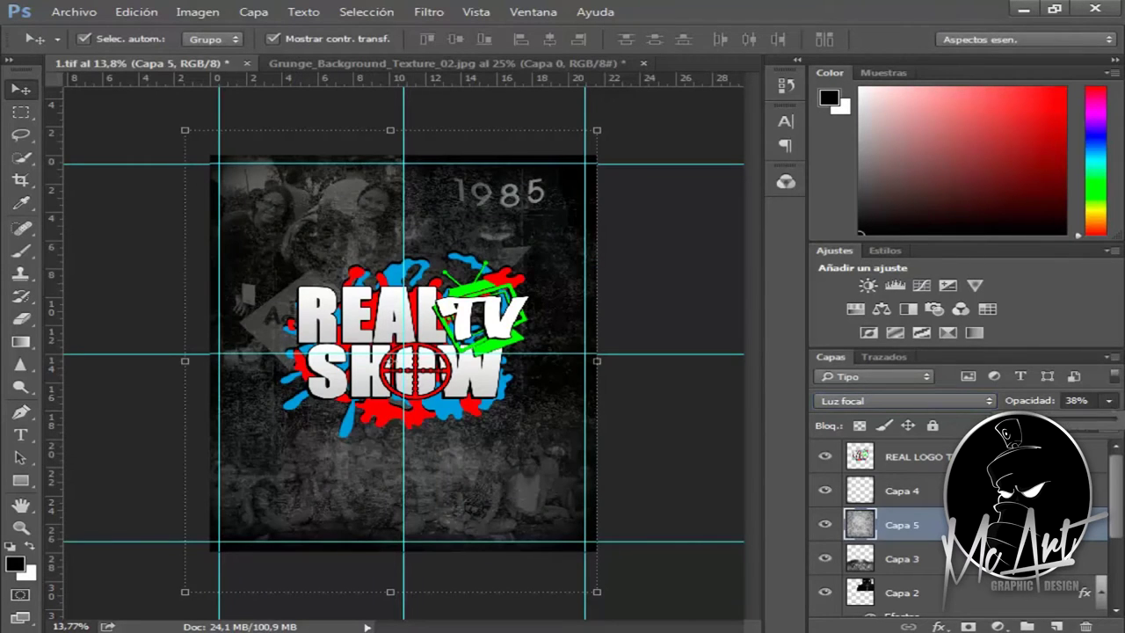
Drop the texture's opacity, delete the texture layer and paste in the lens-flare image.
{"action": "key", "text": "1"}
{"action": "key", "text": "7"}
{"action": "key", "text": "0"}
{"action": "key", "text": "0"}
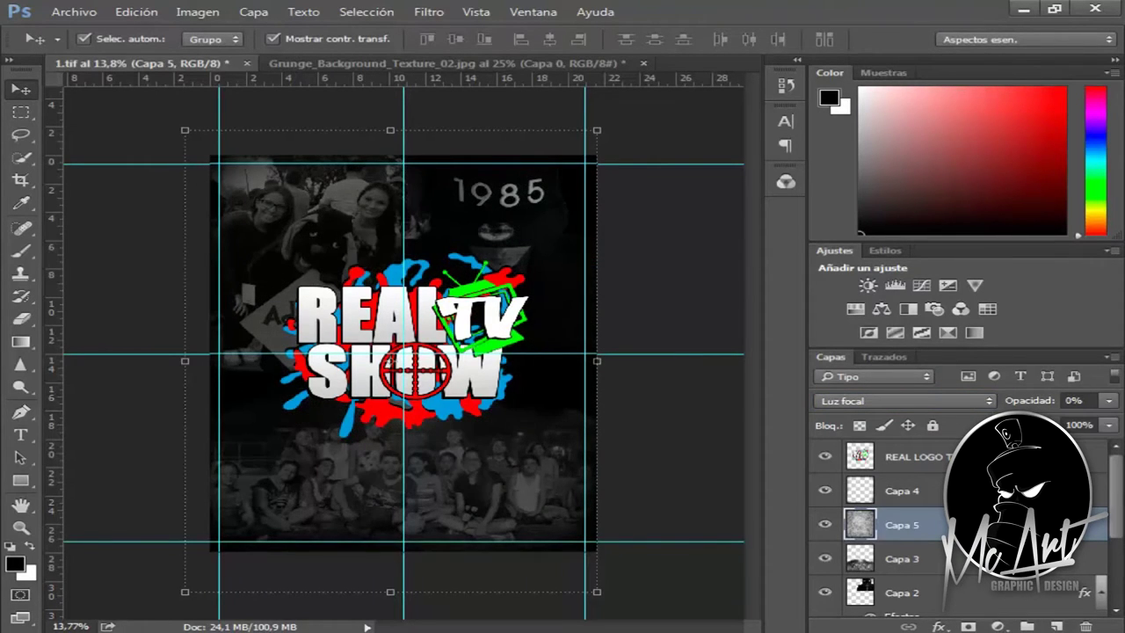
{"action": "key", "text": "Delete"}
{"action": "key", "text": "ctrl+v"}
Set the lens flare to Trama blending, enlarge it along the top edge and erase its edges.
{"action": "left_click", "coordinate": [906, 401]}
{"action": "left_click", "coordinate": [861, 176]}
{"action": "key", "text": "ctrl+t"}
{"action": "left_click_drag", "start_coordinate": [264, 158], "coordinate": [626, 130]}
{"action": "left_click_drag", "start_coordinate": [447, 134], "coordinate": [277, 130]}
{"action": "key", "text": "v"}
{"action": "key", "text": "Return"}
{"action": "left_click_drag", "start_coordinate": [365, 224], "coordinate": [366, 162]}
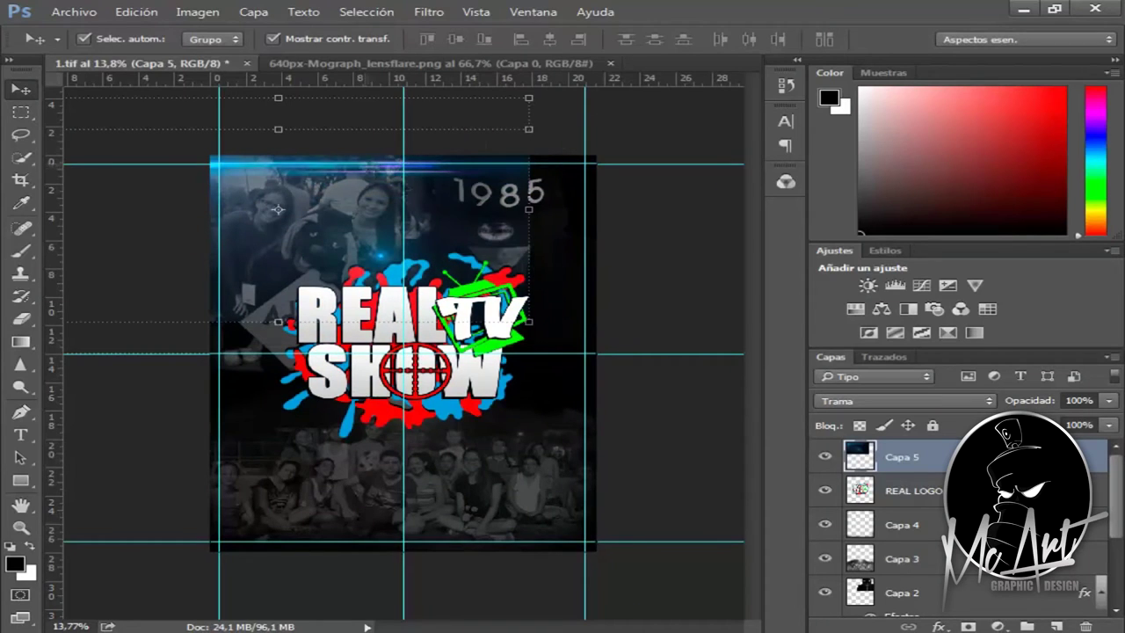
{"action": "key", "text": "e"}
{"action": "left_click", "coordinate": [112, 39]}
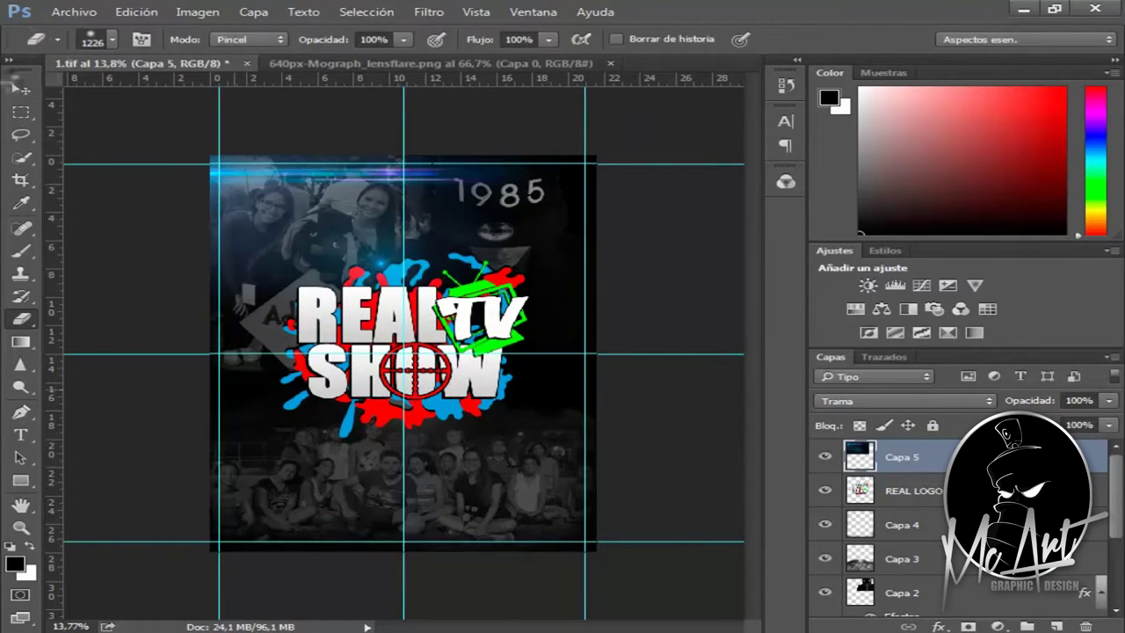
{"action": "key", "text": "v"}
Duplicate the flare, rotate the copy 180° and position it along the bottom edge.
{"action": "key", "text": "ctrl+j"}
{"action": "key", "text": "ctrl+t"}
{"action": "mouse_move", "coordinate": [394, 273]}
{"action": "left_mouse_down"}
{"action": "mouse_move", "coordinate": [166, 167]}
{"action": "mouse_move", "coordinate": [494, 542]}
{"action": "mouse_move", "coordinate": [664, 543]}
{"action": "left_mouse_up"}
{"action": "left_click", "coordinate": [21, 319]}
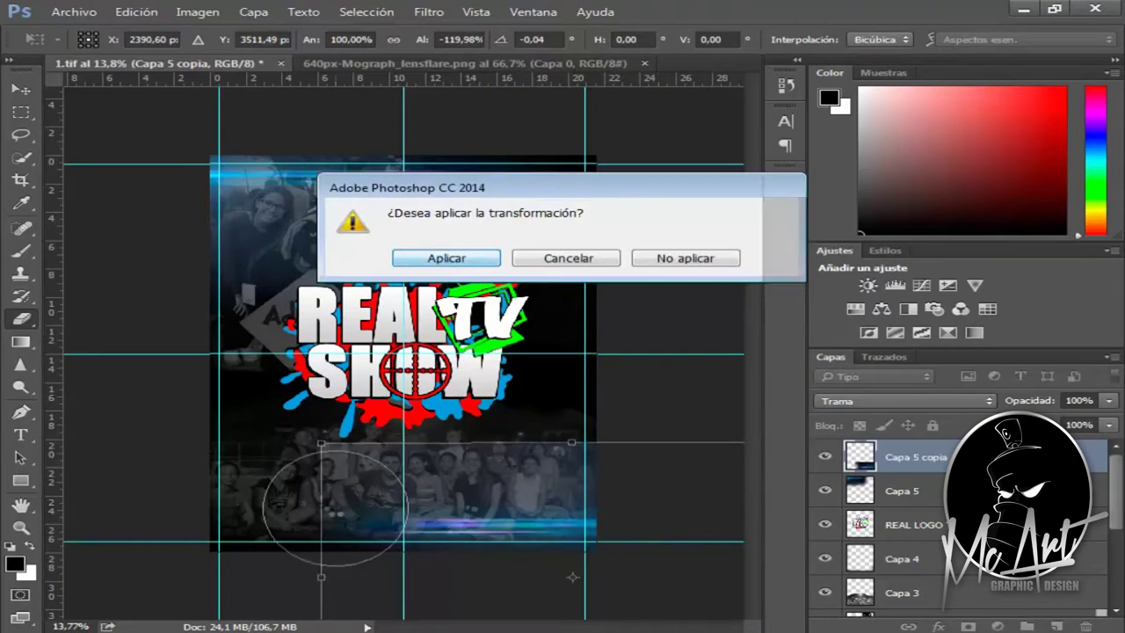
{"action": "left_click", "coordinate": [444, 256]}
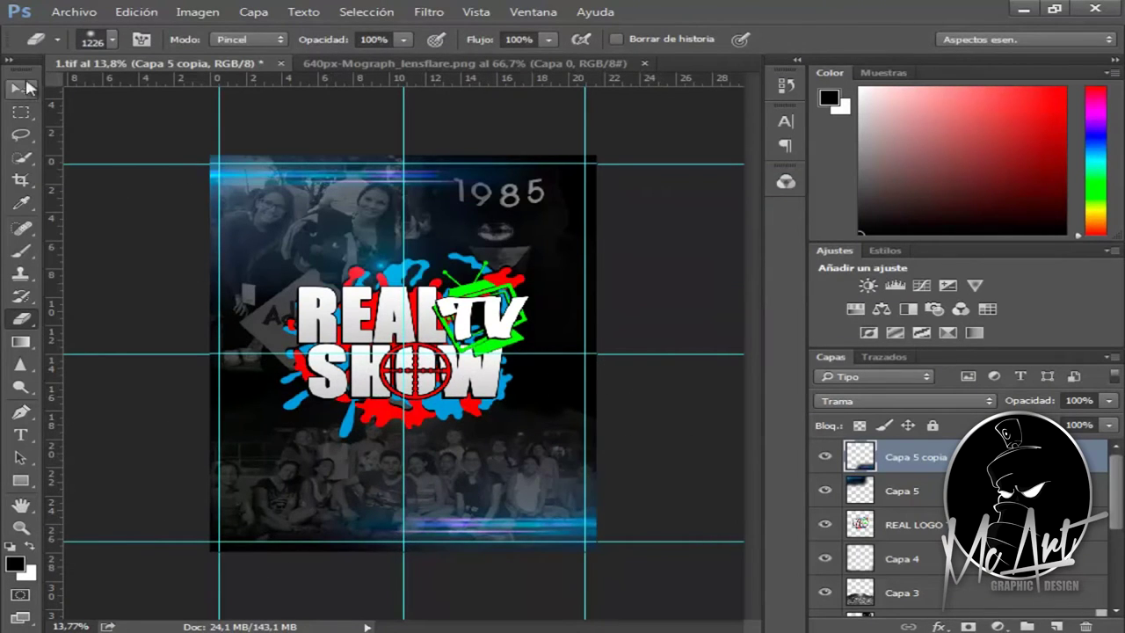
{"action": "left_click", "coordinate": [24, 91]}
{"action": "left_click_drag", "start_coordinate": [542, 483], "coordinate": [542, 494]}
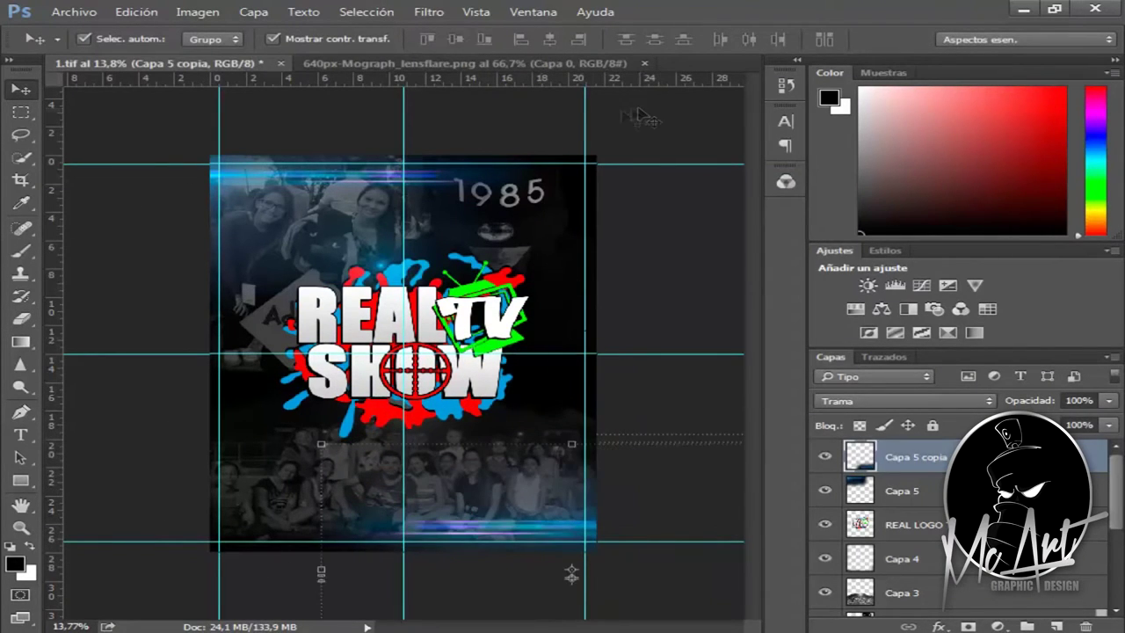
Open the REAL LOGO layer's blending options and enable a gradient-filled Trazo stroke.
{"action": "left_click", "coordinate": [586, 124]}
{"action": "left_click", "coordinate": [914, 525]}
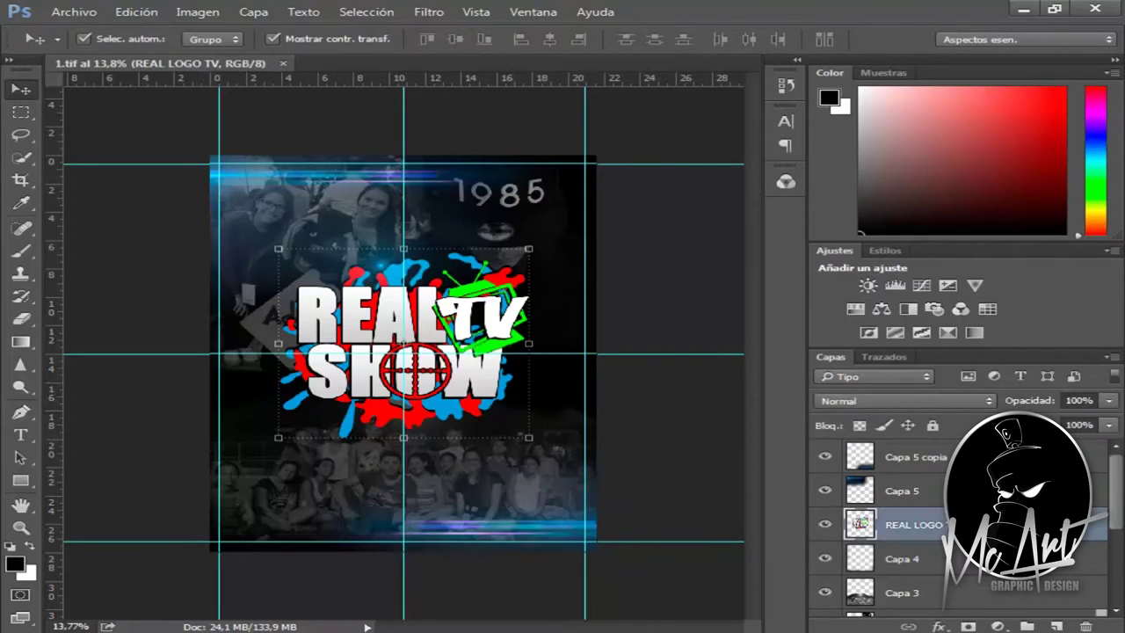
{"action": "right_click", "coordinate": [962, 525]}
{"action": "left_click", "coordinate": [737, 114]}
{"action": "left_click_drag", "start_coordinate": [413, 76], "coordinate": [904, 220]}
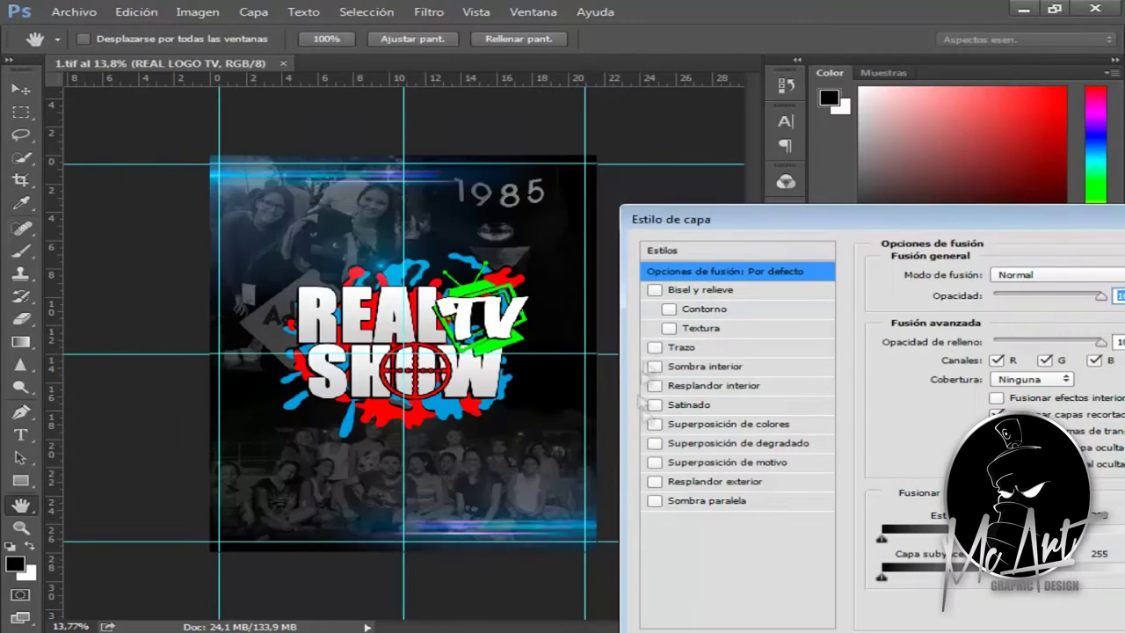
{"action": "left_click", "coordinate": [672, 347]}
{"action": "left_click", "coordinate": [932, 395]}
{"action": "left_click", "coordinate": [800, 143]}
{"action": "left_click", "coordinate": [1027, 368]}
Set the stroke gradient stops to dark grey 555555 and light grey a6a6a6.
{"action": "left_click", "coordinate": [980, 392]}
{"action": "left_click", "coordinate": [1011, 395]}
{"action": "double_click", "coordinate": [344, 345]}
{"action": "type", "text": "555555"}
{"action": "key", "text": "Return"}
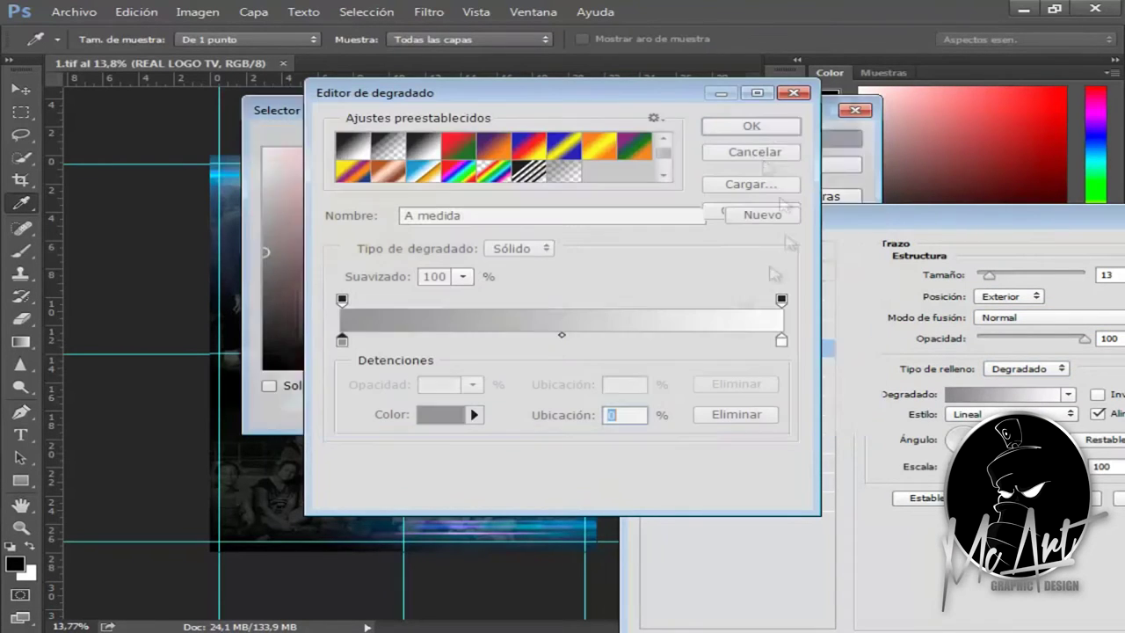
{"action": "left_click", "coordinate": [758, 341]}
{"action": "double_click", "coordinate": [383, 340]}
{"action": "key", "text": "Return"}
{"action": "double_click", "coordinate": [565, 340]}
{"action": "key", "text": "Return"}
{"action": "key", "text": "Return"}
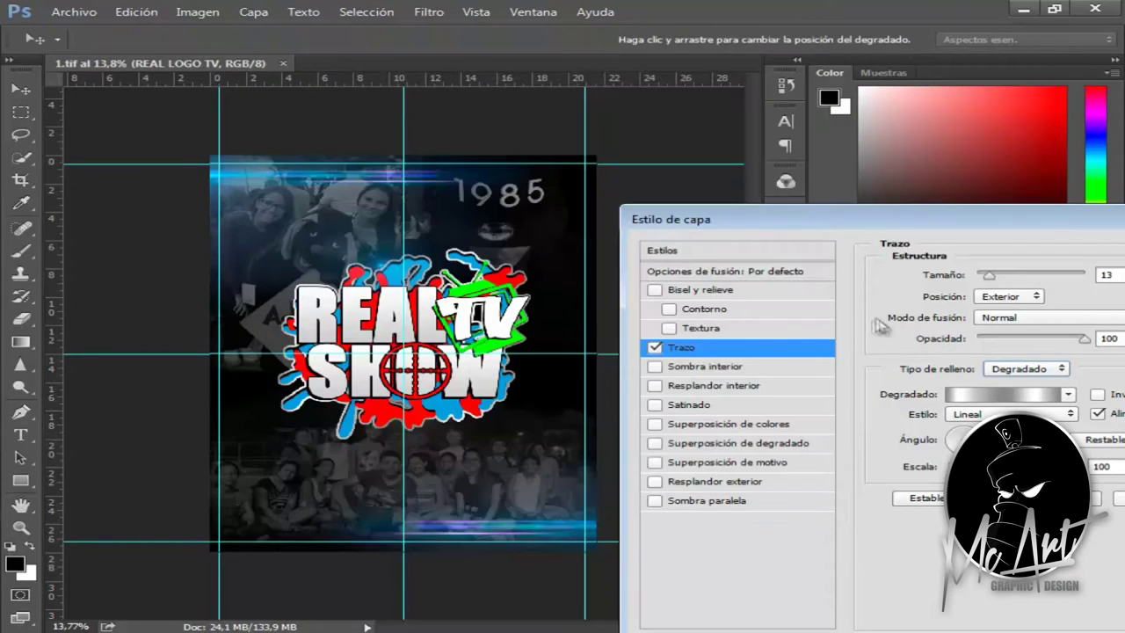
Add a Sombra paralela drop shadow, apply the effects, and save the brochure.
{"action": "left_click", "coordinate": [670, 501]}
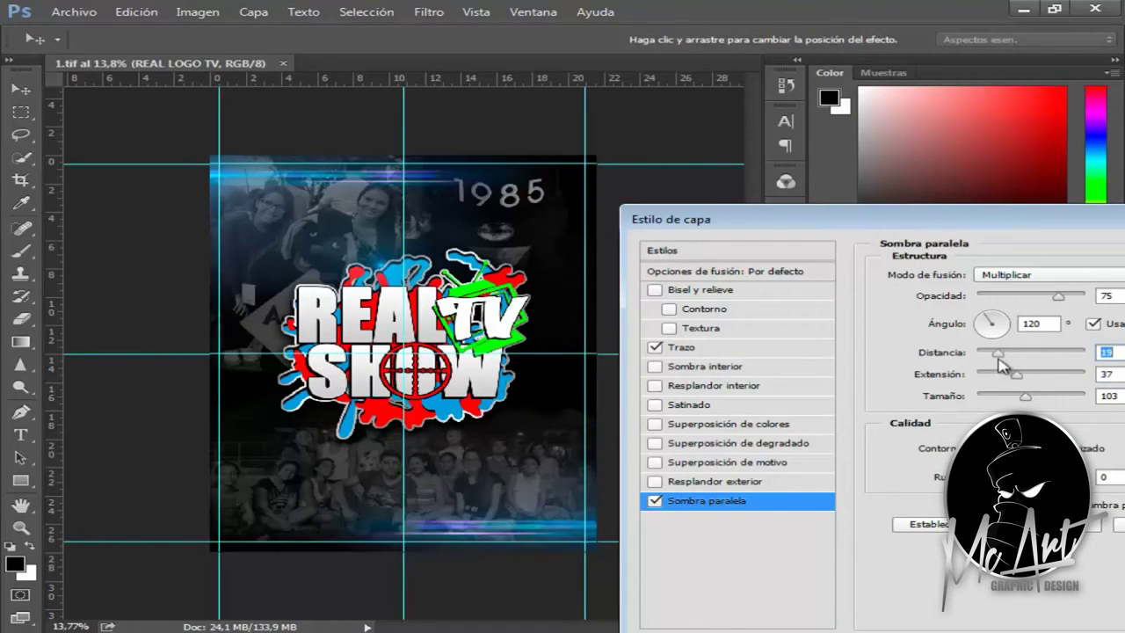
{"action": "key", "text": "Return"}
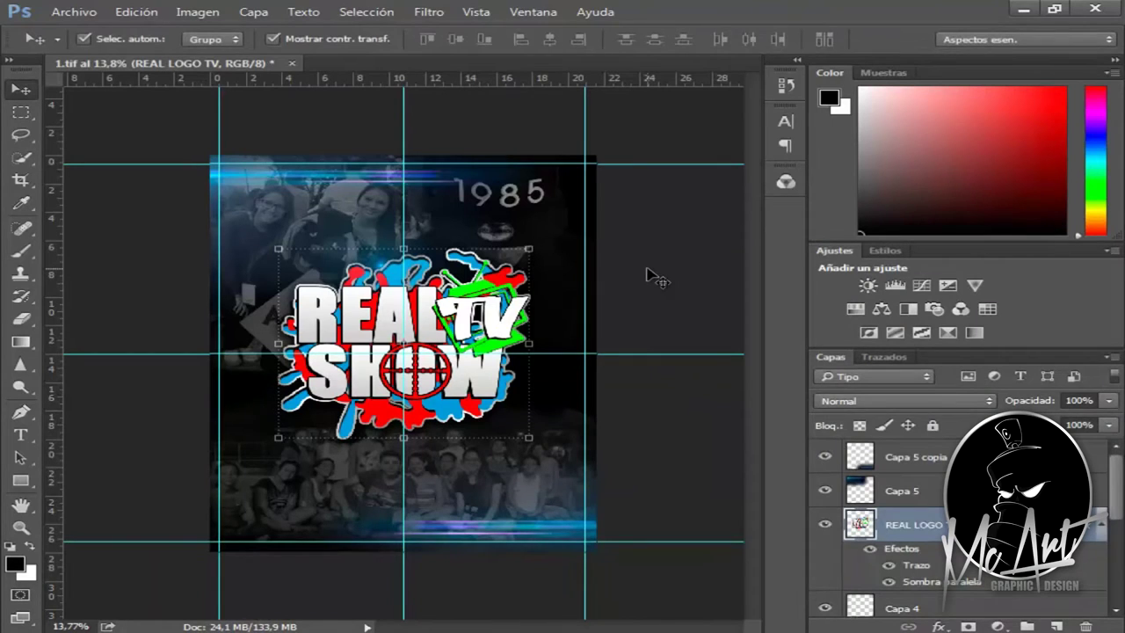
{"action": "key", "text": "ctrl+s"}
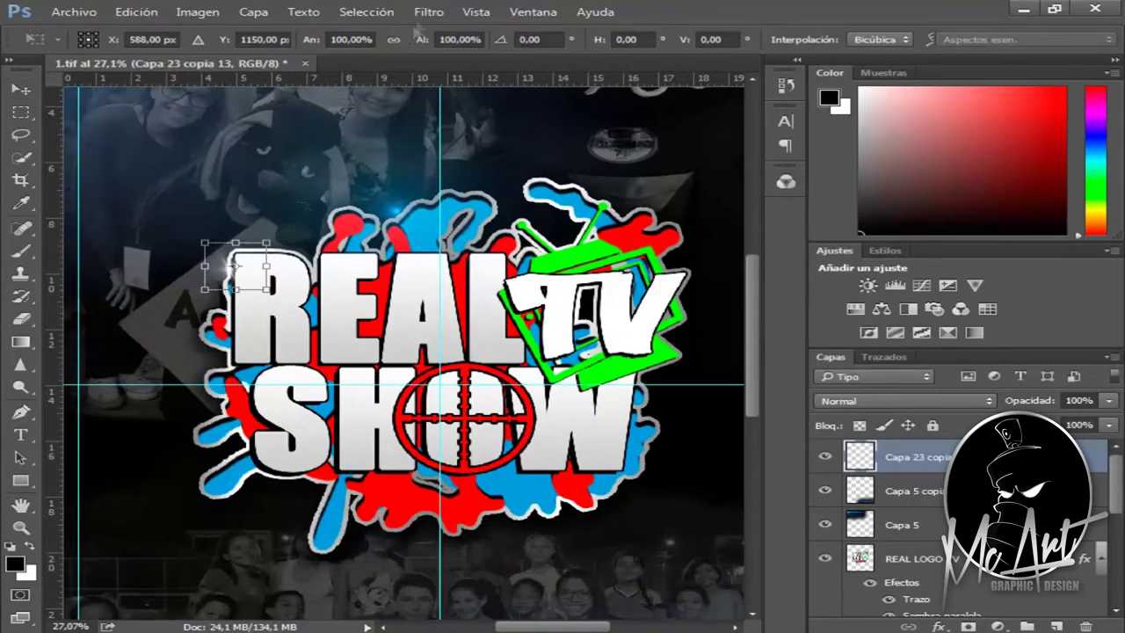
Enlarge the sparkle flare near the logo and add a smaller copy at its lower right.
{"action": "left_click_drag", "start_coordinate": [268, 290], "coordinate": [300, 314]}
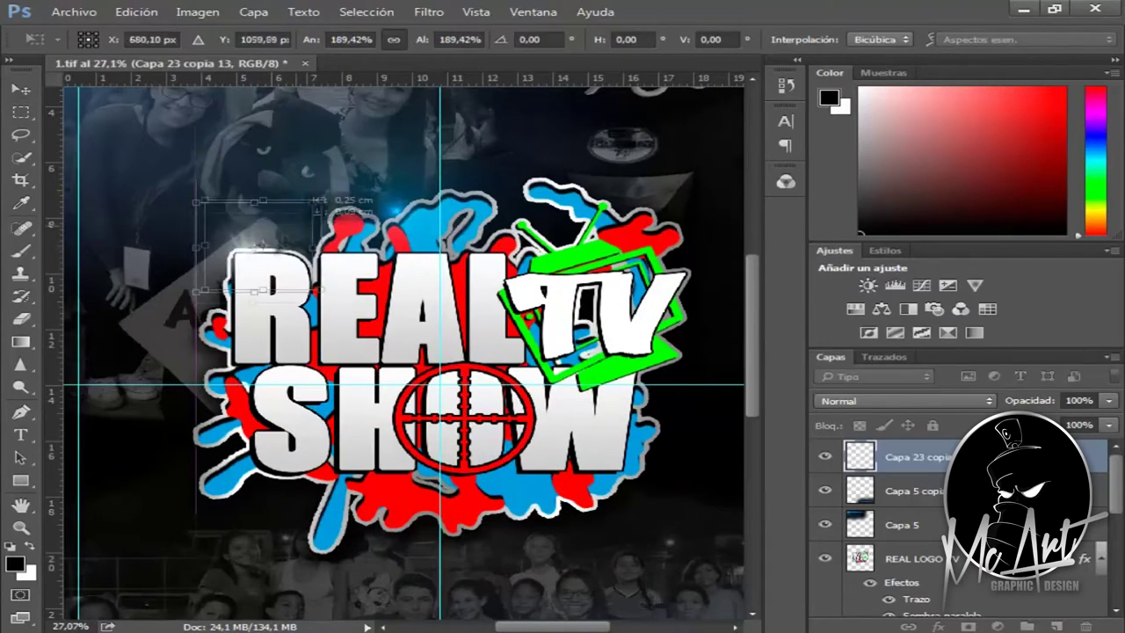
{"action": "key", "text": "Return"}
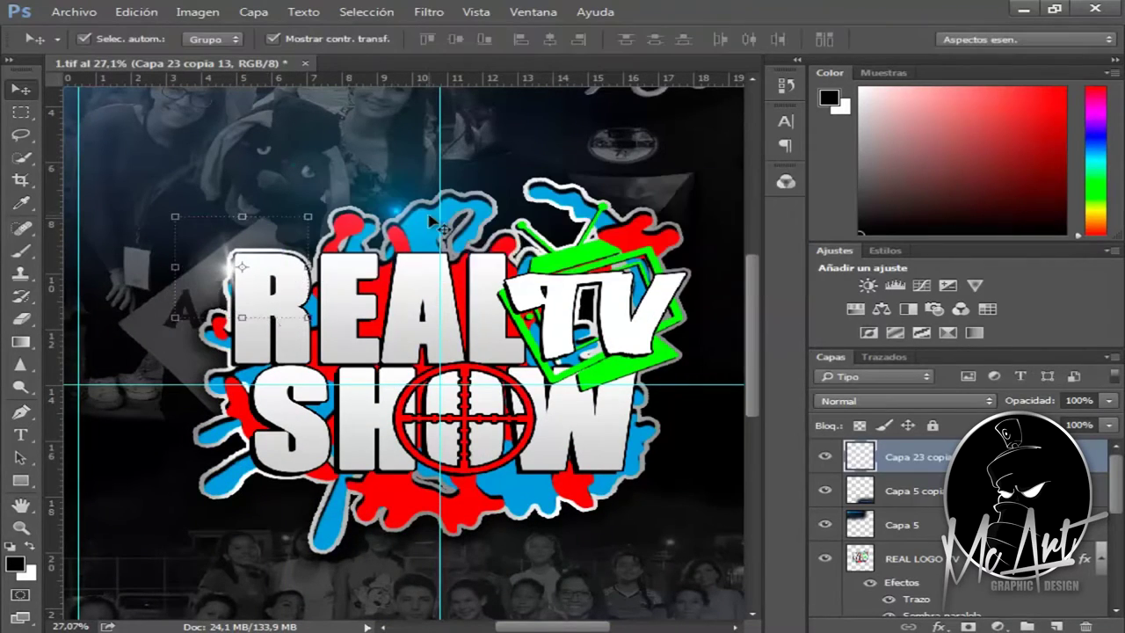
{"action": "left_click_drag", "start_coordinate": [242, 264], "coordinate": [654, 458]}
{"action": "key", "text": "ctrl+t"}
{"action": "left_click_drag", "start_coordinate": [723, 408], "coordinate": [693, 429]}
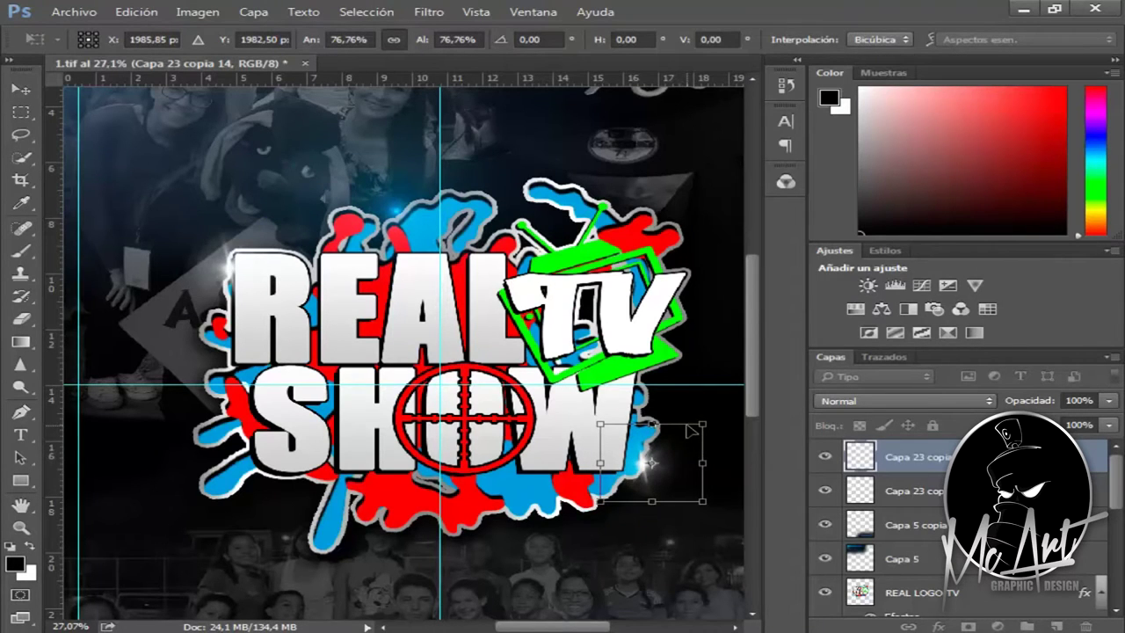
{"action": "left_click", "coordinate": [21, 89]}
{"action": "left_click", "coordinate": [427, 258]}
Add a shrunken, rotated sparkle copy at the logo's upper left, then fit the page in view.
{"action": "left_click_drag", "start_coordinate": [651, 462], "coordinate": [243, 286]}
{"action": "key", "text": "ctrl+t"}
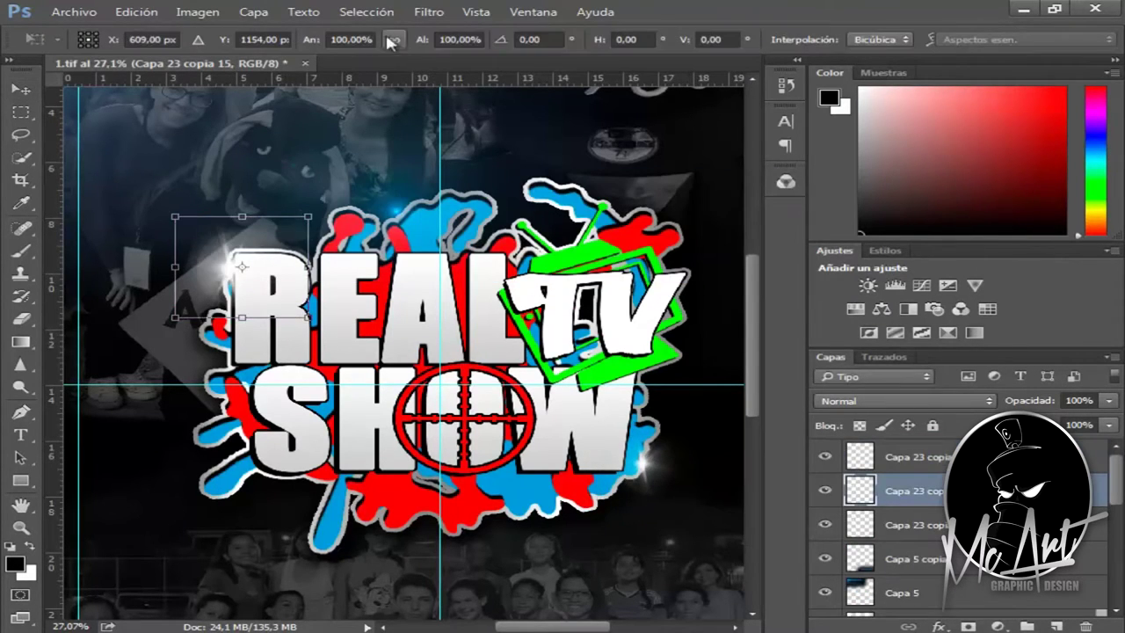
{"action": "left_click_drag", "start_coordinate": [243, 217], "coordinate": [243, 257]}
{"action": "mouse_move", "coordinate": [228, 299]}
{"action": "left_mouse_down"}
{"action": "mouse_move", "coordinate": [506, 226]}
{"action": "mouse_move", "coordinate": [282, 497]}
{"action": "left_mouse_up"}
{"action": "left_click", "coordinate": [21, 90]}
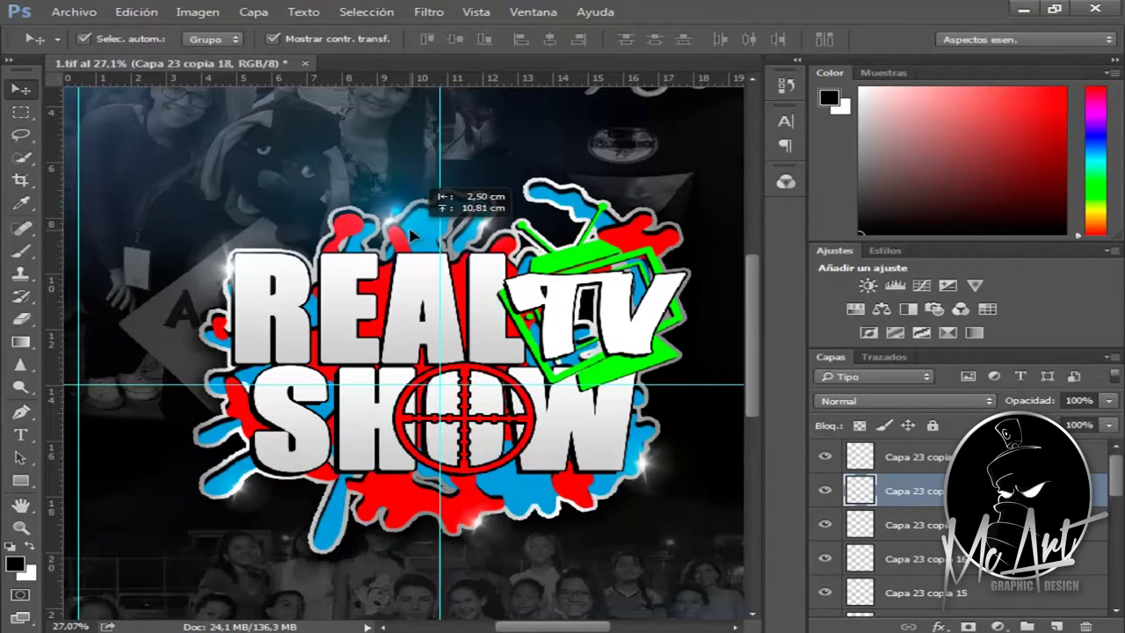
{"action": "key", "text": "ctrl+0"}
{"action": "left_click", "coordinate": [678, 319]}
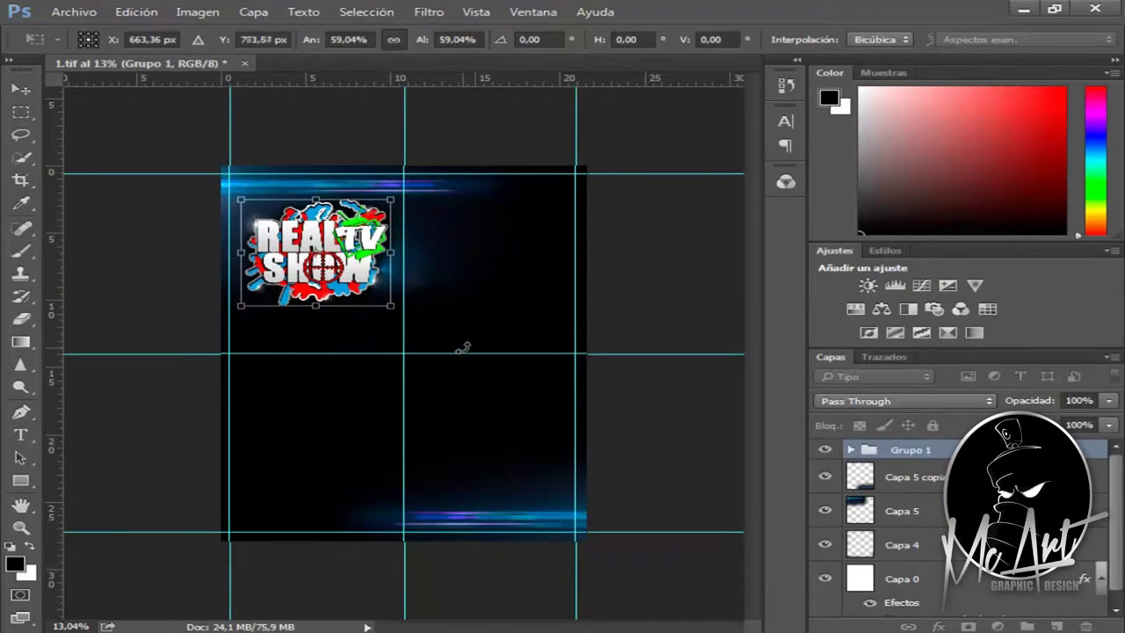
Commit the logo transform, then stamp white grunge splashes at the cover's top right.
{"action": "left_click", "coordinate": [21, 90]}
{"action": "left_click", "coordinate": [482, 264]}
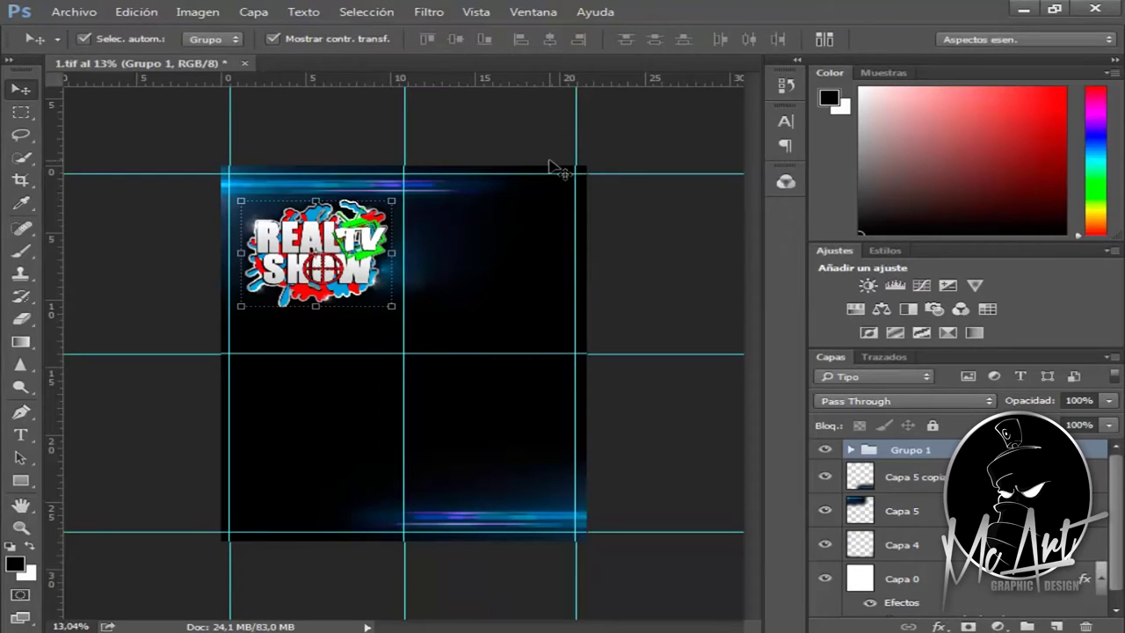
{"action": "mouse_move", "coordinate": [272, 209]}
{"action": "left_mouse_down"}
{"action": "mouse_move", "coordinate": [274, 281]}
{"action": "mouse_move", "coordinate": [272, 264]}
{"action": "left_mouse_up"}
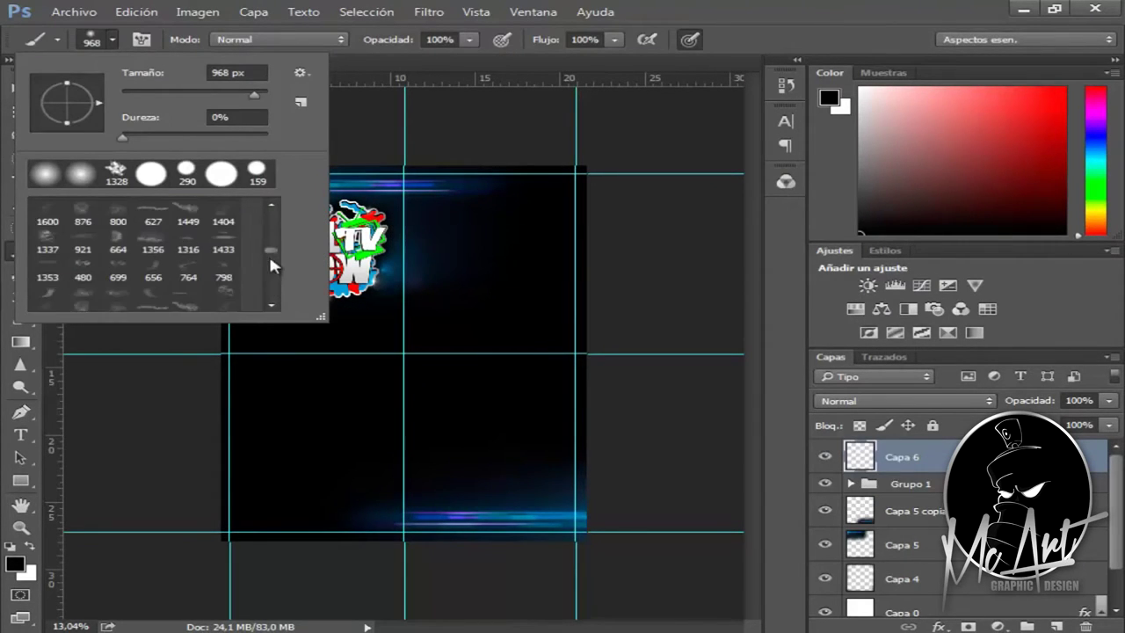
{"action": "double_click", "coordinate": [188, 297]}
{"action": "key", "text": "x"}
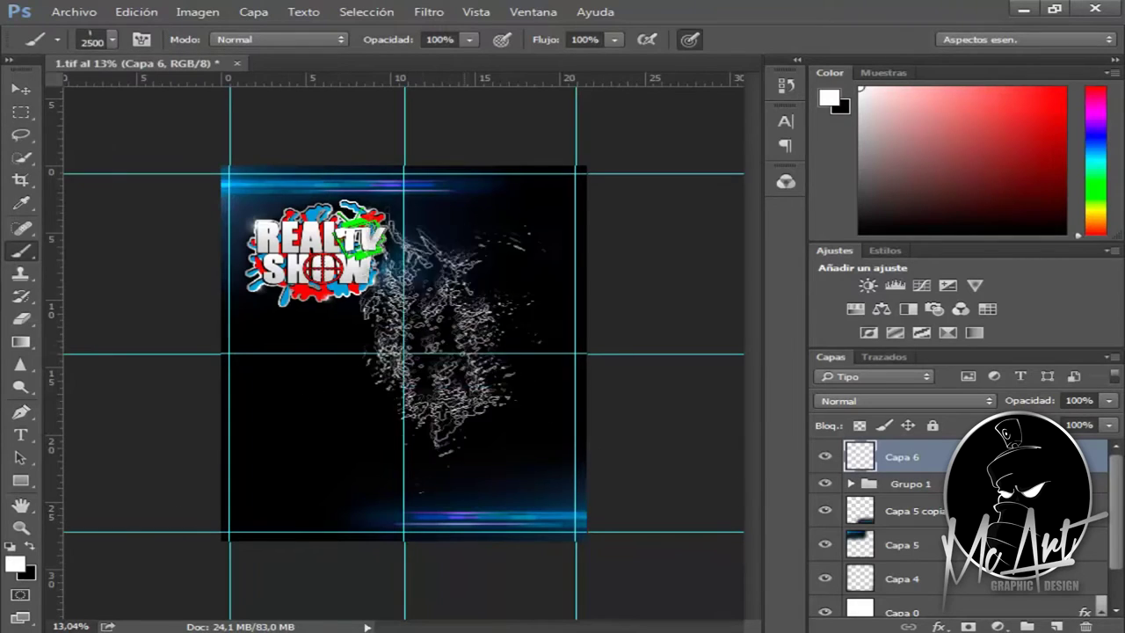
{"action": "left_click", "coordinate": [517, 273]}
{"action": "left_click", "coordinate": [527, 242]}
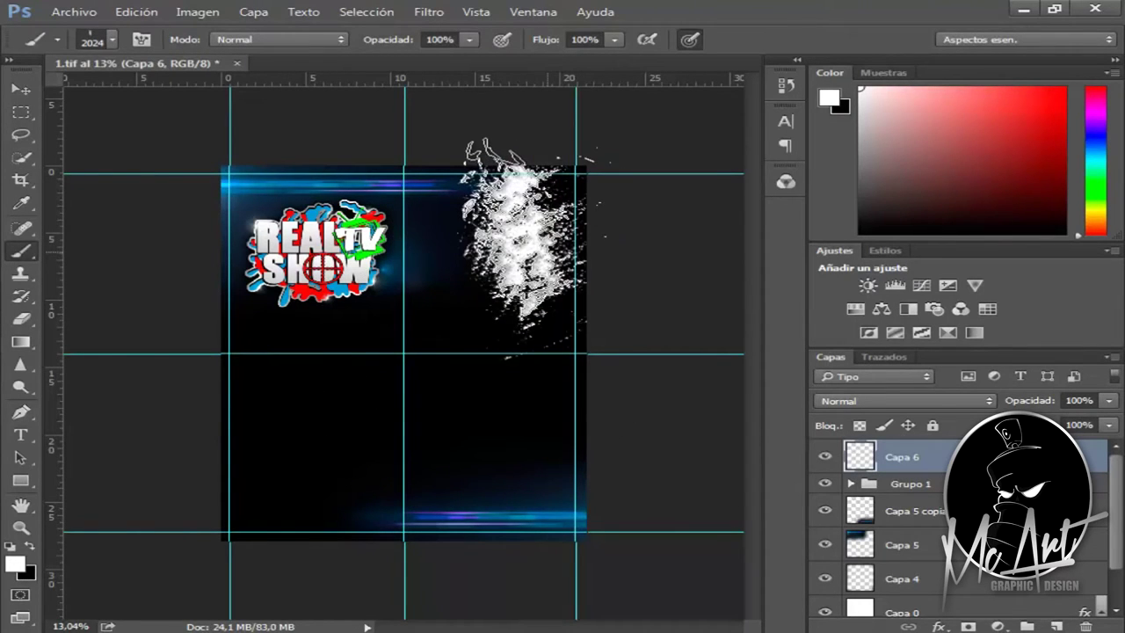
With a different splash brush, stamp white splashes down the right and lower right.
{"action": "left_click", "coordinate": [112, 40]}
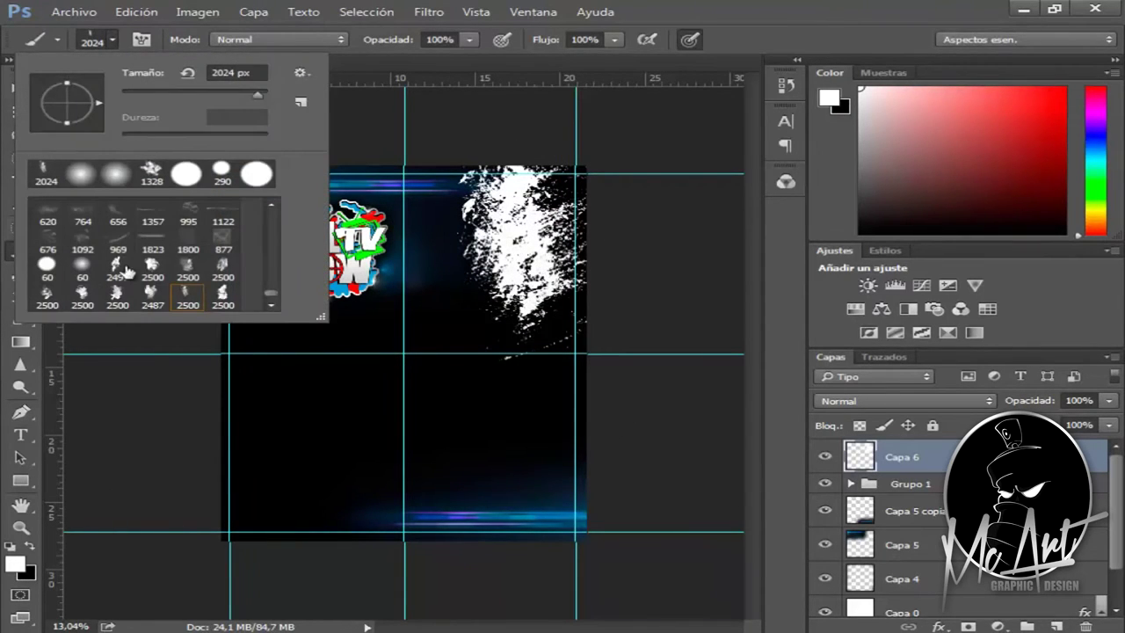
{"action": "double_click", "coordinate": [118, 299]}
{"action": "left_click", "coordinate": [525, 373]}
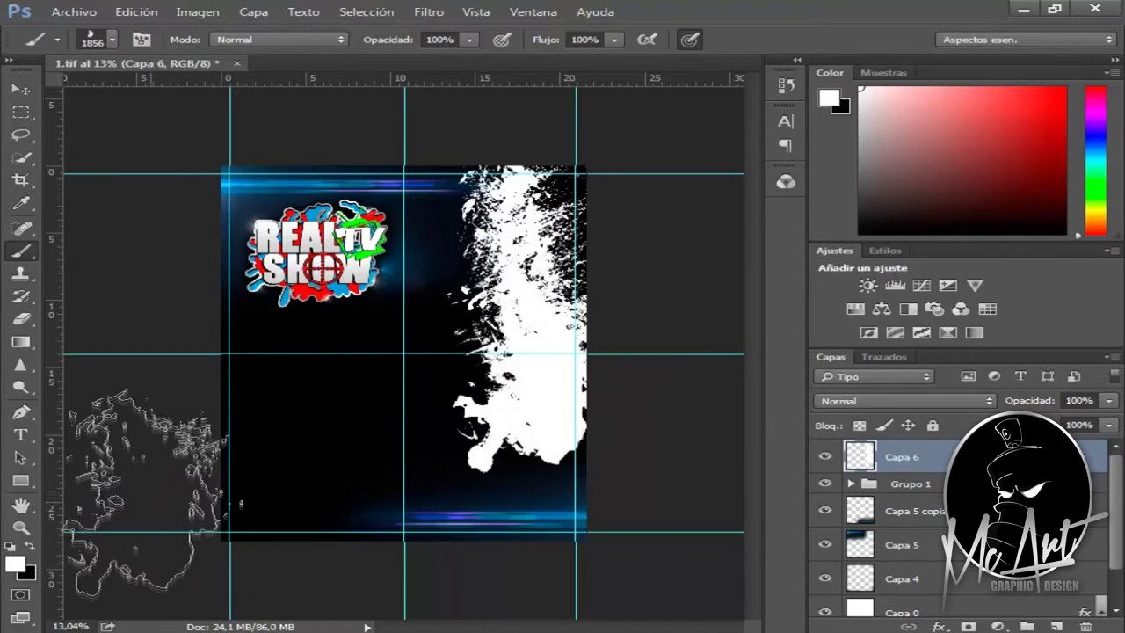
{"action": "left_click", "coordinate": [576, 343]}
{"action": "left_click", "coordinate": [112, 39]}
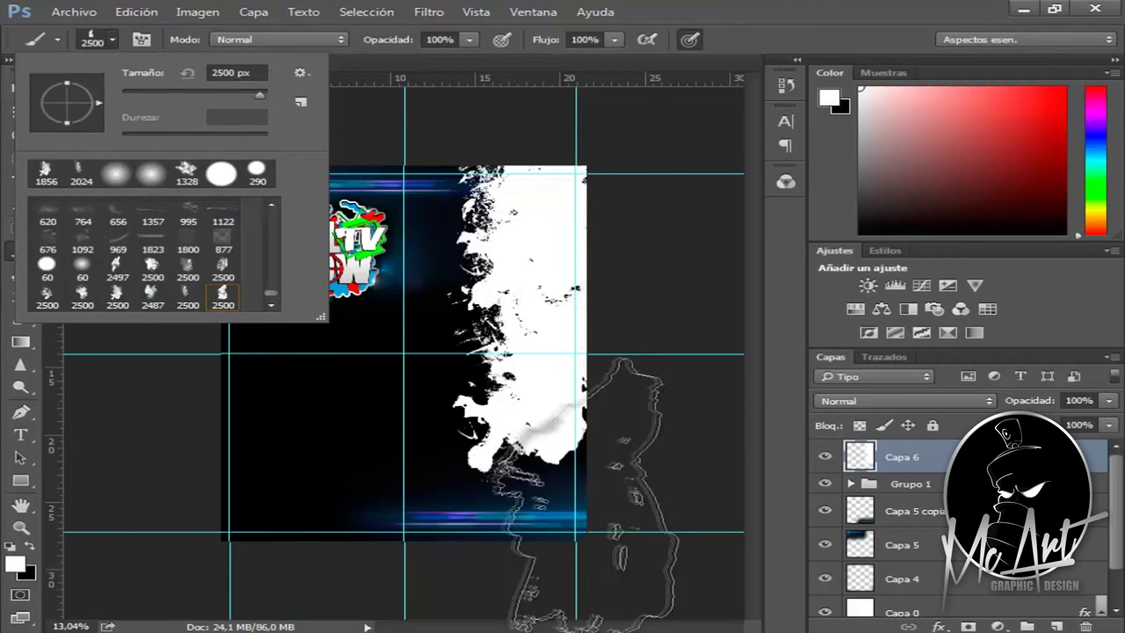
{"action": "left_click", "coordinate": [575, 492]}
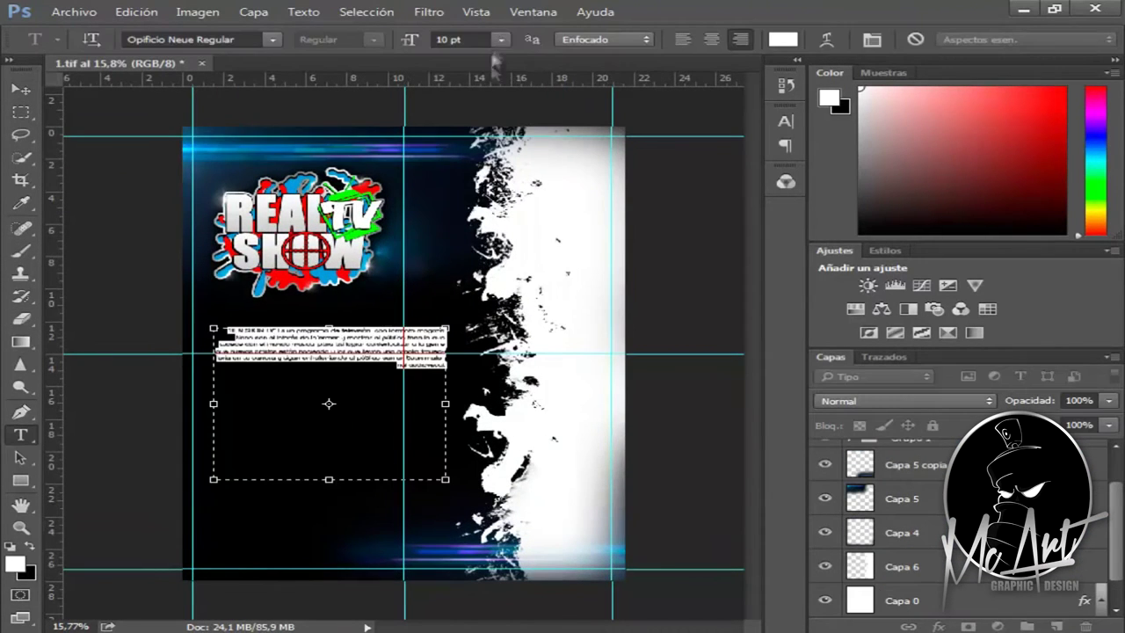
Justify the description text and slightly enlarge the text block.
{"action": "left_click", "coordinate": [786, 146]}
{"action": "left_click", "coordinate": [640, 126]}
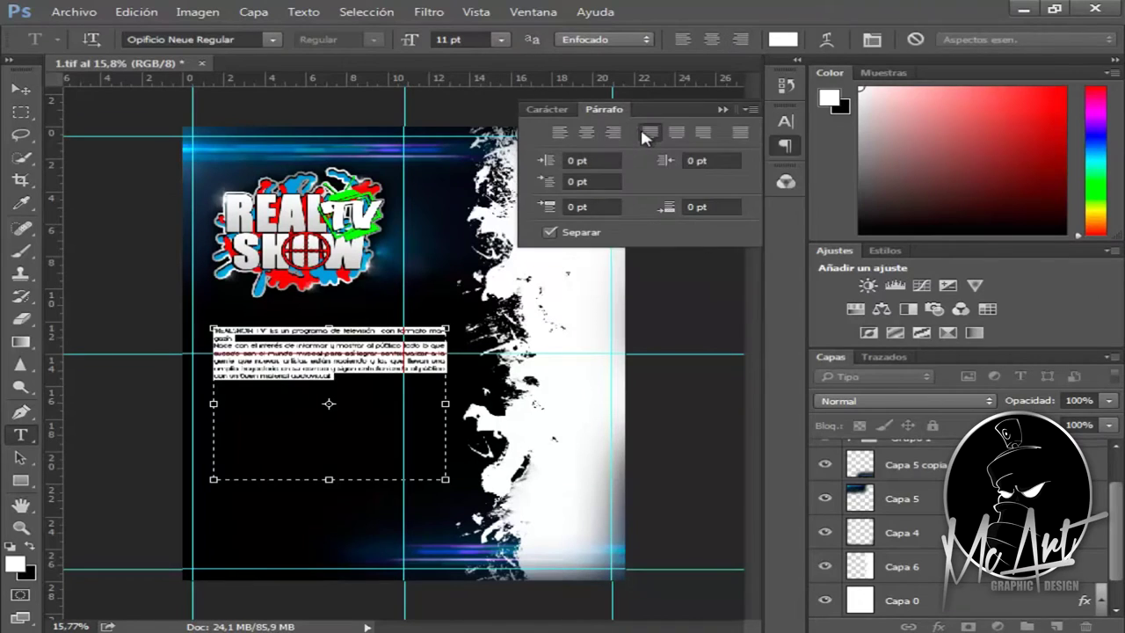
{"action": "left_click", "coordinate": [785, 146]}
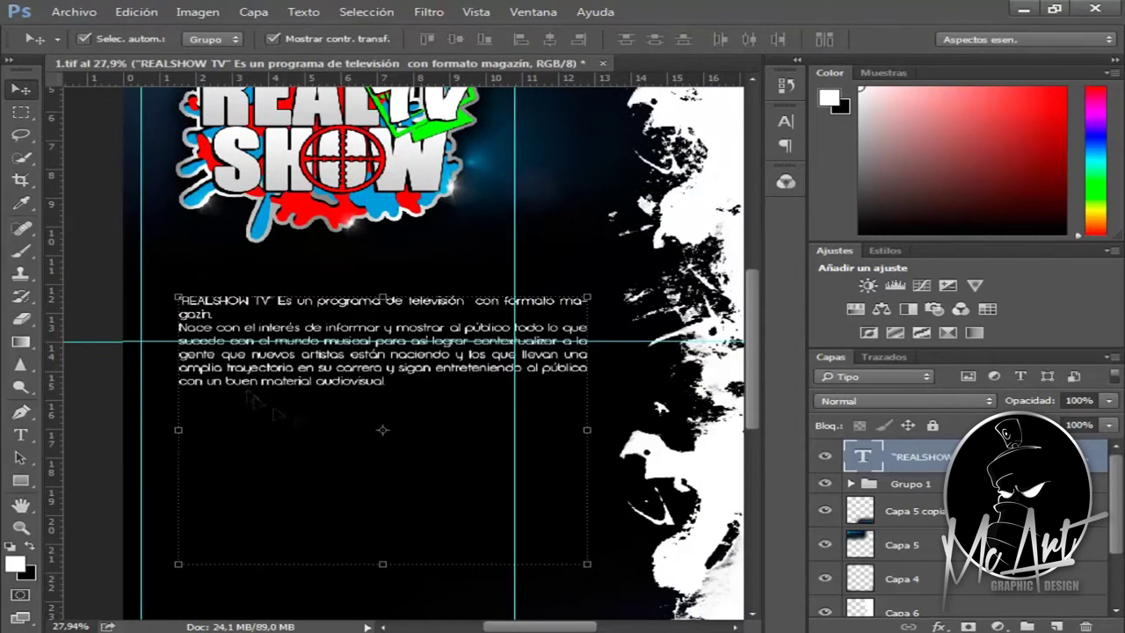
{"action": "key", "text": "ctrl+t"}
{"action": "left_click_drag", "start_coordinate": [176, 295], "coordinate": [167, 286]}
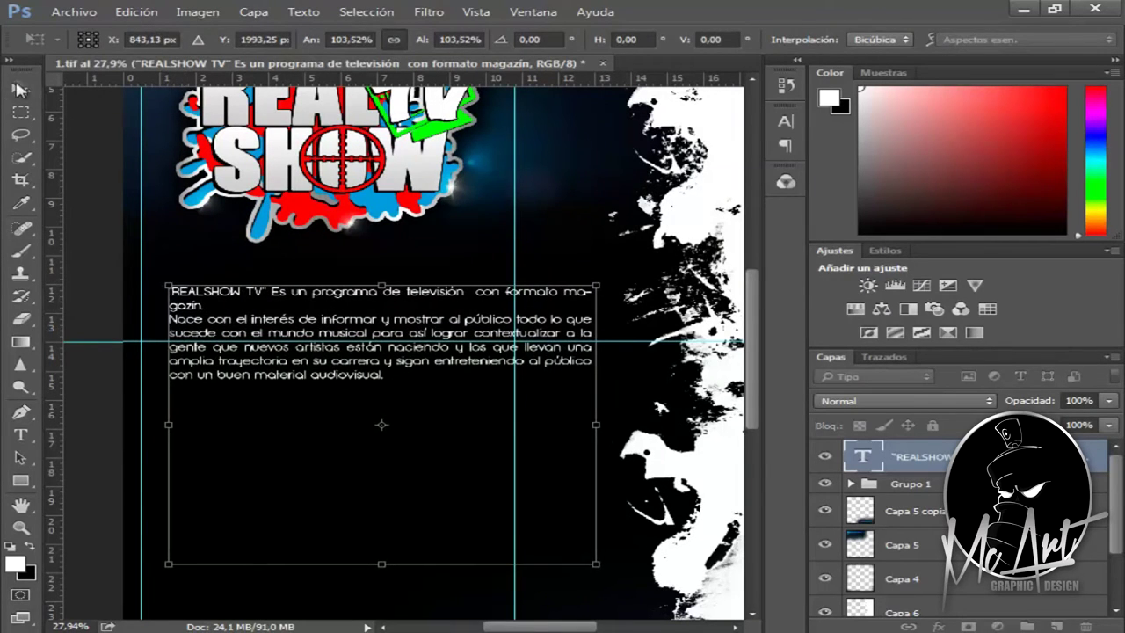
{"action": "key", "text": "Return"}
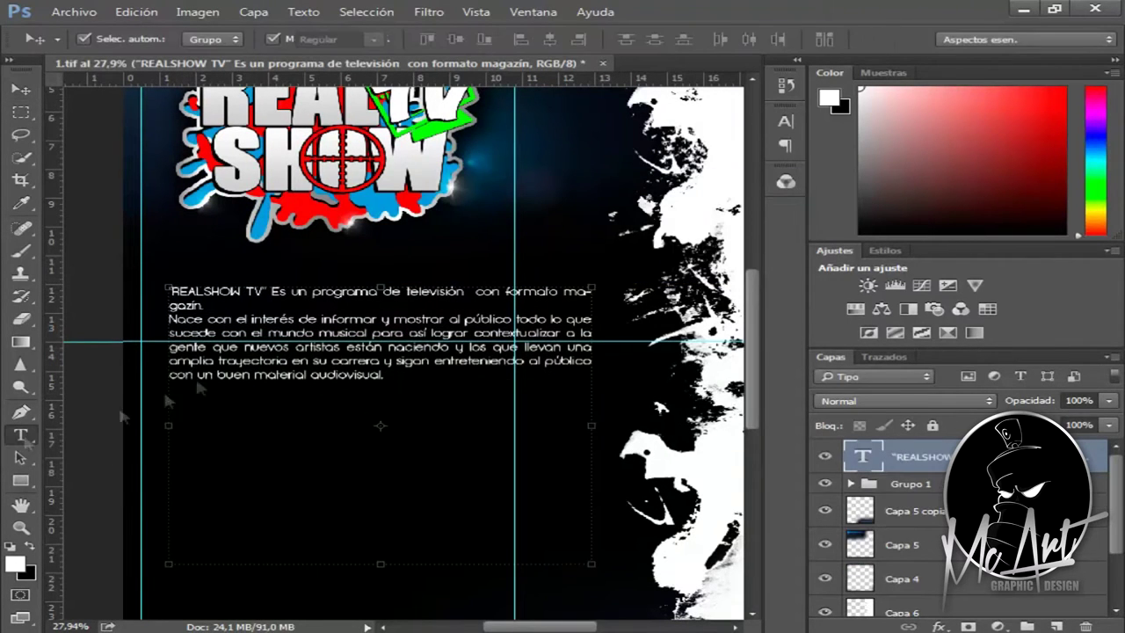
Set the description to 16 pt and make the words REALSHOW TV bold.
{"action": "double_click", "coordinate": [862, 457]}
{"action": "left_click", "coordinate": [501, 40]}
{"action": "type", "text": "16"}
{"action": "key", "text": "Return"}
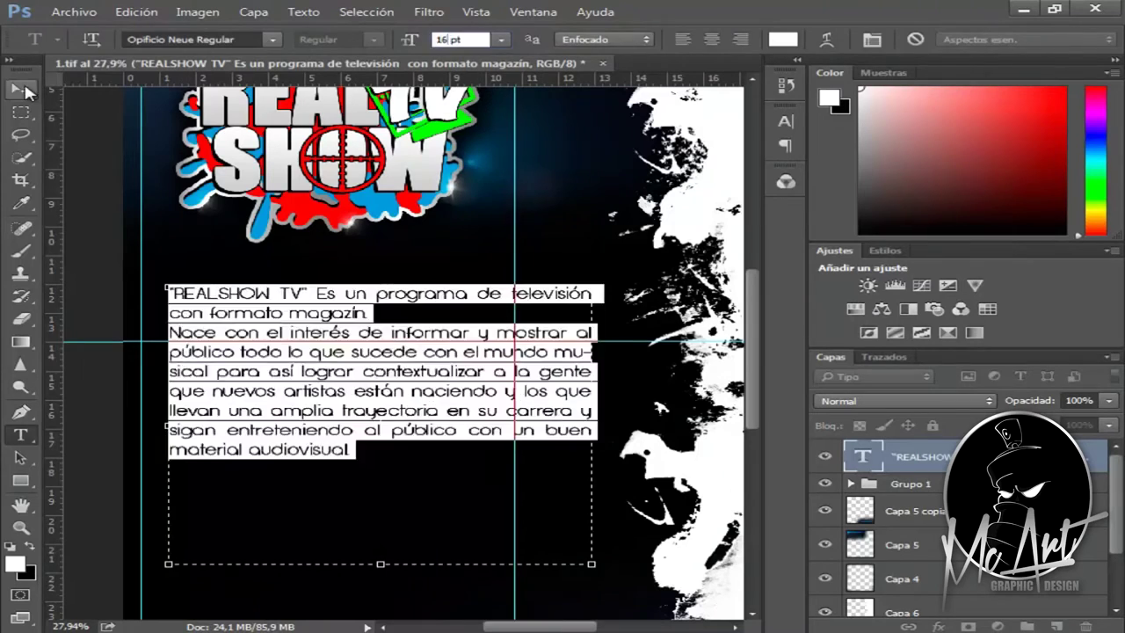
{"action": "key", "text": "ctrl+Return"}
{"action": "left_click_drag", "start_coordinate": [170, 284], "coordinate": [308, 284]}
{"action": "left_click", "coordinate": [786, 122]}
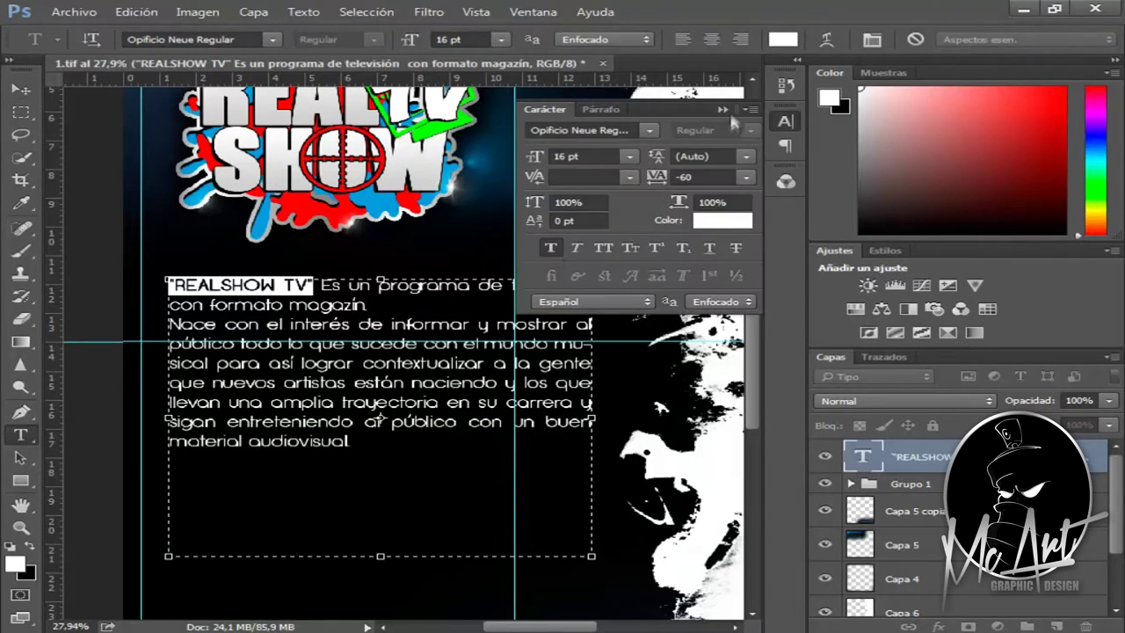
{"action": "left_click", "coordinate": [533, 264]}
{"action": "left_click", "coordinate": [19, 89]}
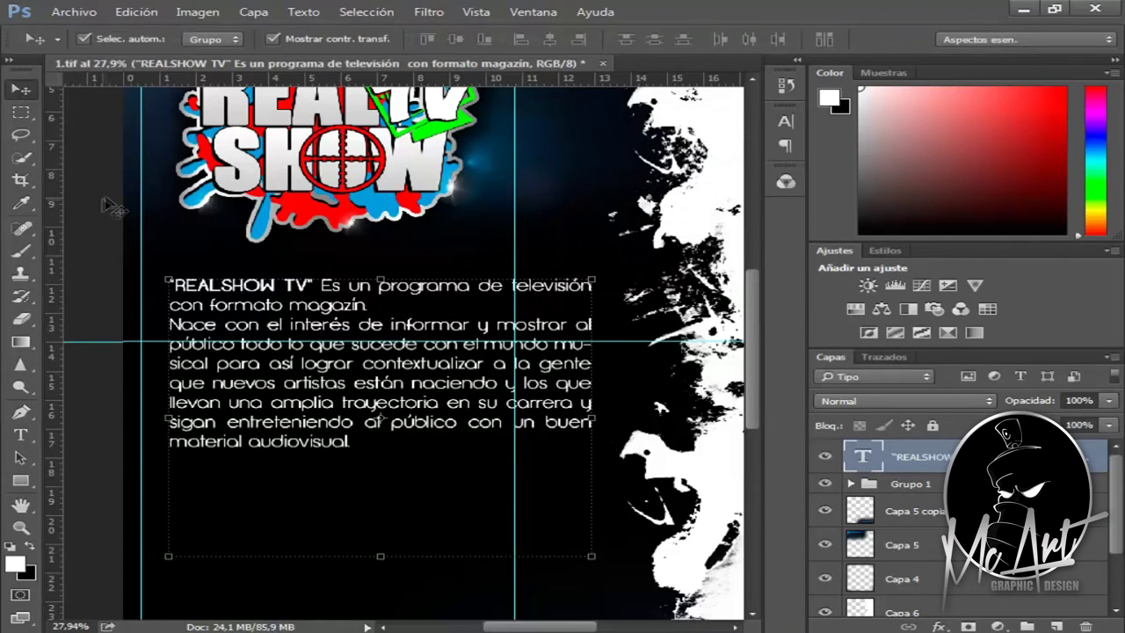
Rewrap the paragraph, shift the block left, and narrow its box to 12,51 cm.
{"action": "left_click", "coordinate": [253, 404]}
{"action": "left_click_drag", "start_coordinate": [592, 409], "coordinate": [642, 408]}
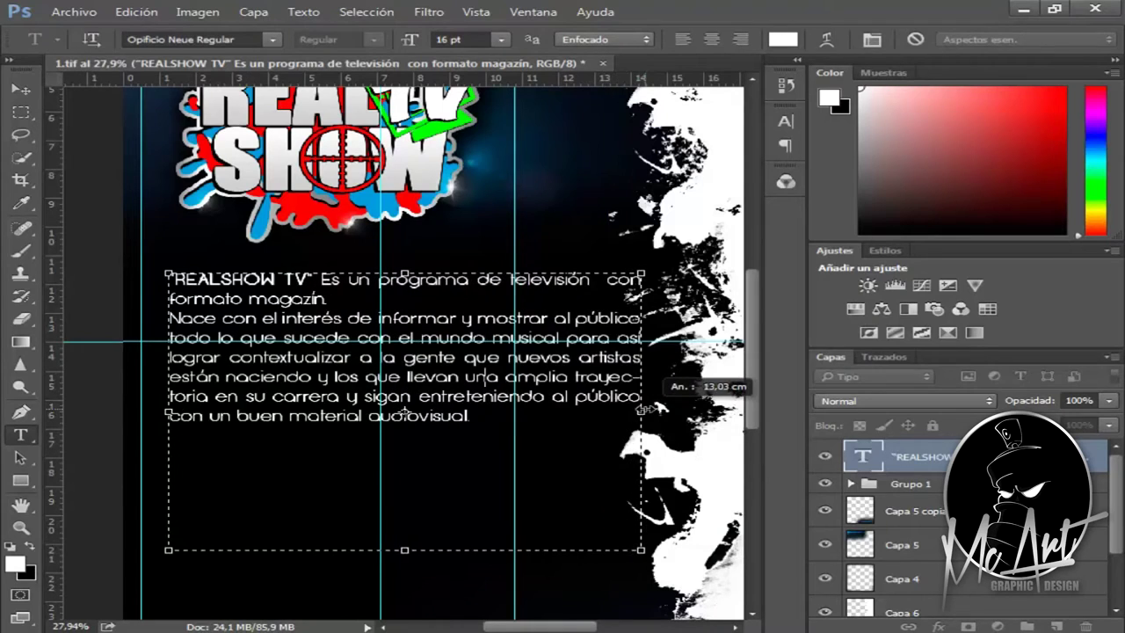
{"action": "left_click", "coordinate": [19, 89]}
{"action": "left_click_drag", "start_coordinate": [352, 369], "coordinate": [337, 369]}
{"action": "left_click", "coordinate": [20, 434]}
{"action": "left_click", "coordinate": [352, 386]}
{"action": "mouse_move", "coordinate": [642, 411]}
{"action": "left_mouse_down"}
{"action": "mouse_move", "coordinate": [594, 418]}
{"action": "mouse_move", "coordinate": [605, 419]}
{"action": "left_mouse_up"}
Nudge the text block right and widen its box to 12,94 cm.
{"action": "left_click", "coordinate": [19, 88]}
{"action": "left_click_drag", "start_coordinate": [263, 369], "coordinate": [269, 370]}
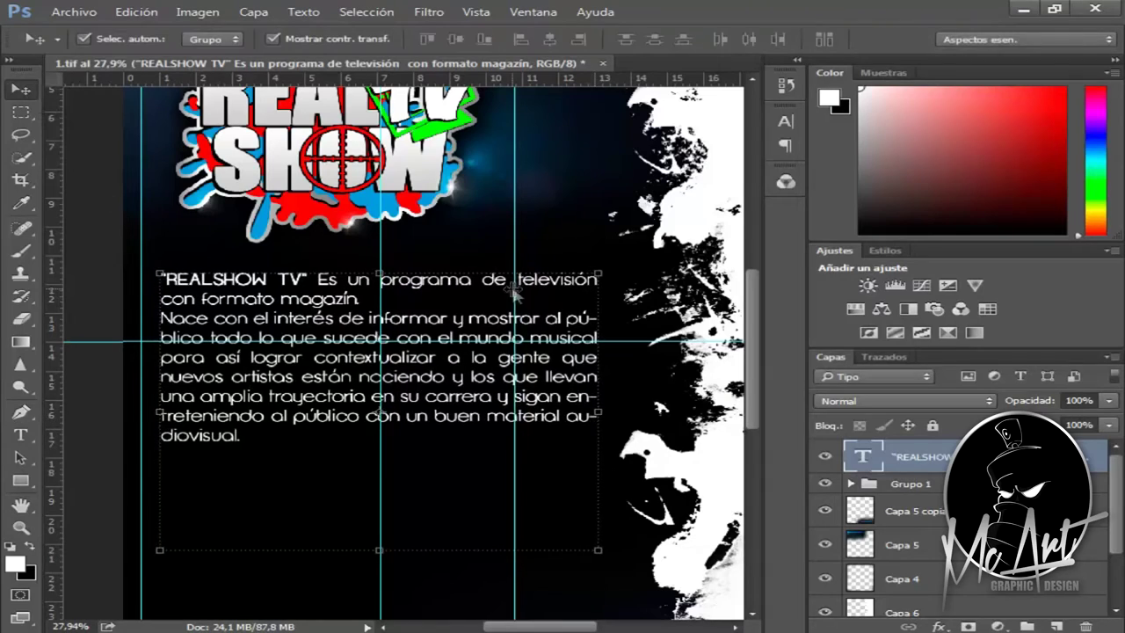
{"action": "left_click", "coordinate": [21, 435]}
{"action": "left_click", "coordinate": [396, 378]}
{"action": "mouse_move", "coordinate": [595, 413]}
{"action": "left_mouse_down"}
{"action": "mouse_move", "coordinate": [656, 413]}
{"action": "mouse_move", "coordinate": [628, 413]}
{"action": "left_mouse_up"}
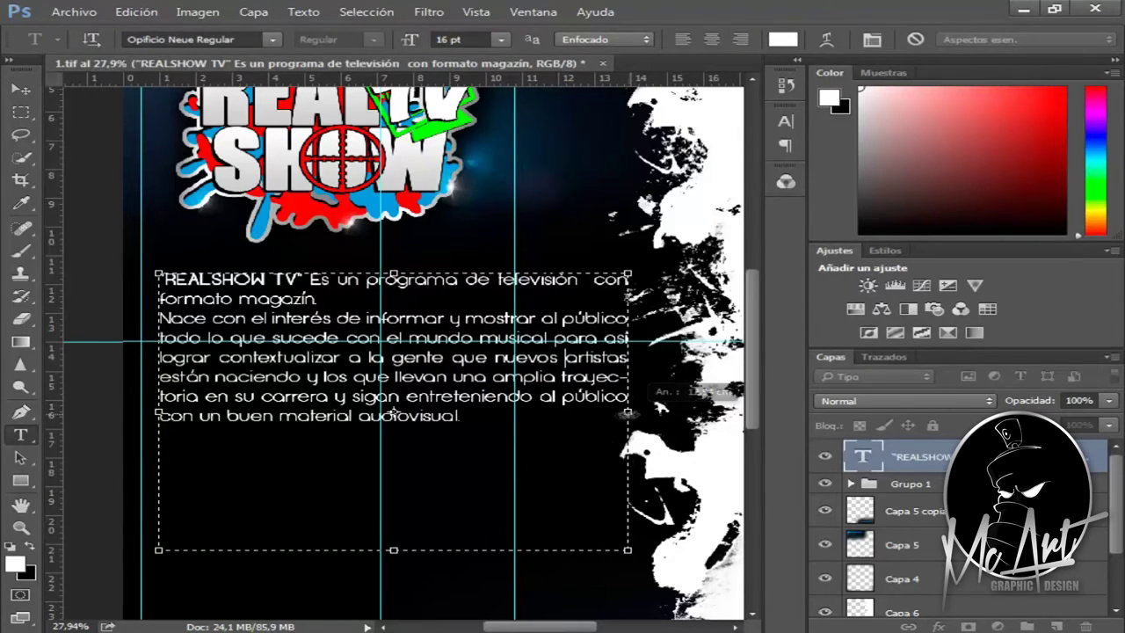
{"action": "left_click", "coordinate": [19, 89]}
Make the text box taller to hold a second paragraph.
{"action": "scroll", "coordinate": [396, 352], "scroll_direction": "down", "scroll_amount": 3, "text": "alt"}
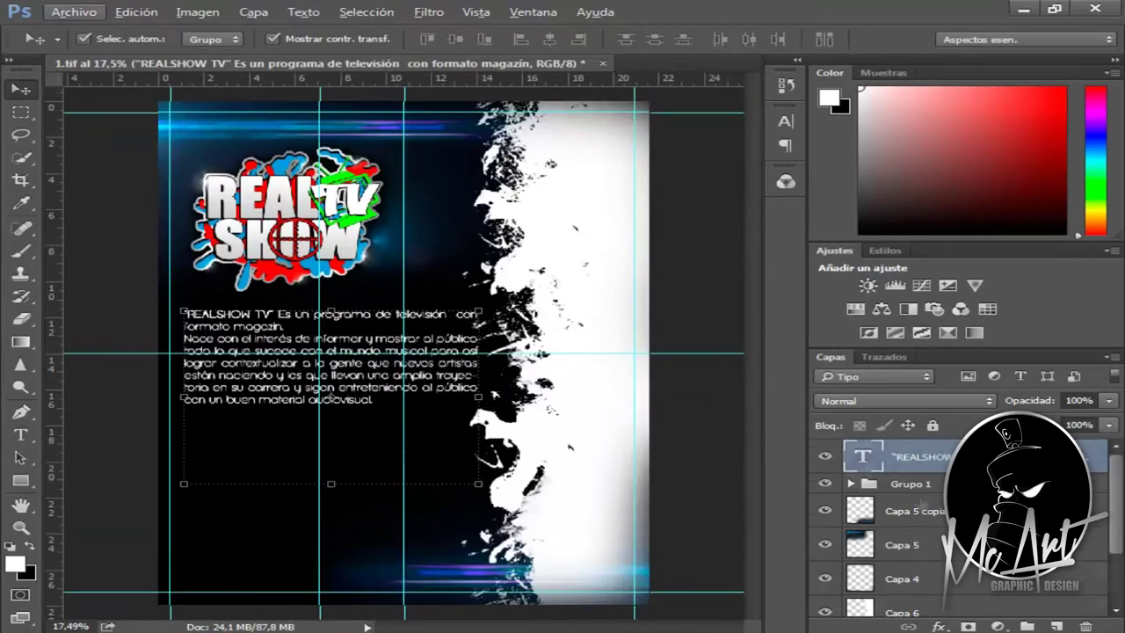
{"action": "scroll", "coordinate": [897, 497], "scroll_direction": "down", "scroll_amount": 2}
{"action": "left_click", "coordinate": [901, 533]}
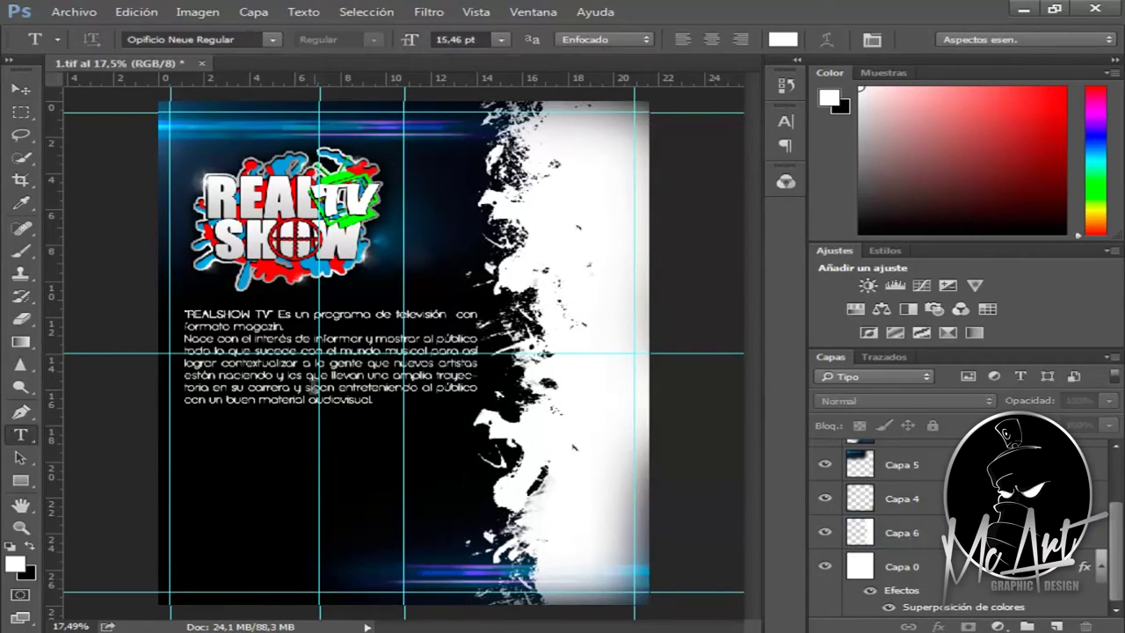
{"action": "left_click", "coordinate": [314, 400]}
{"action": "left_click_drag", "start_coordinate": [330, 417], "coordinate": [331, 532]}
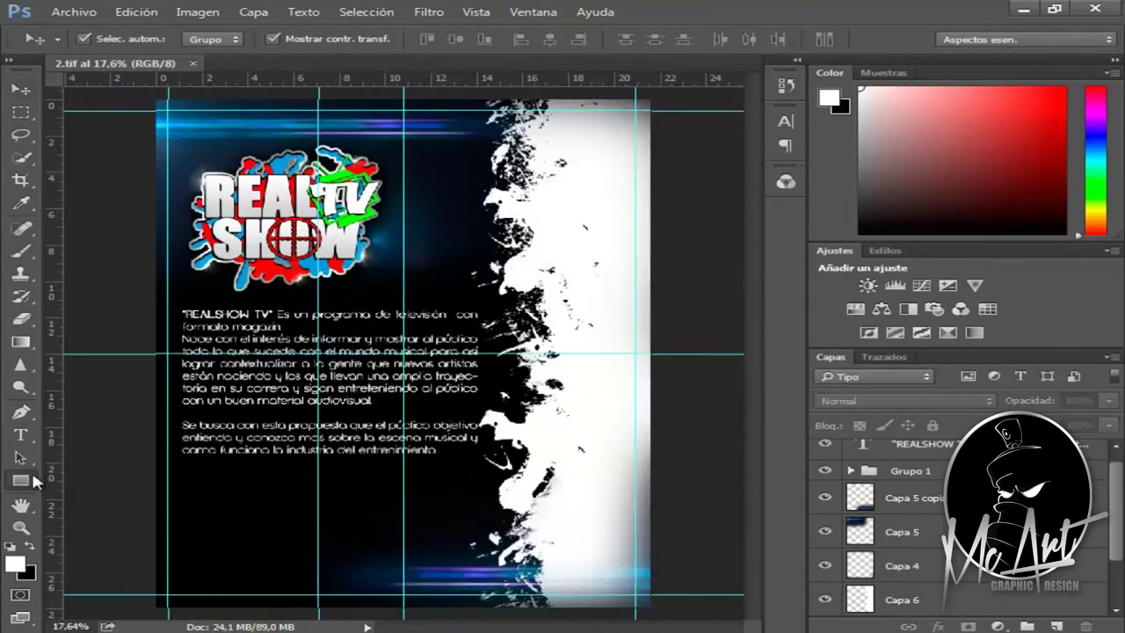
{"action": "left_click", "coordinate": [33, 476]}
Draw a white rounded square at lower left and give it the logo's stroke and shadow style.
{"action": "left_click", "coordinate": [88, 493]}
{"action": "left_click_drag", "start_coordinate": [194, 480], "coordinate": [314, 561]}
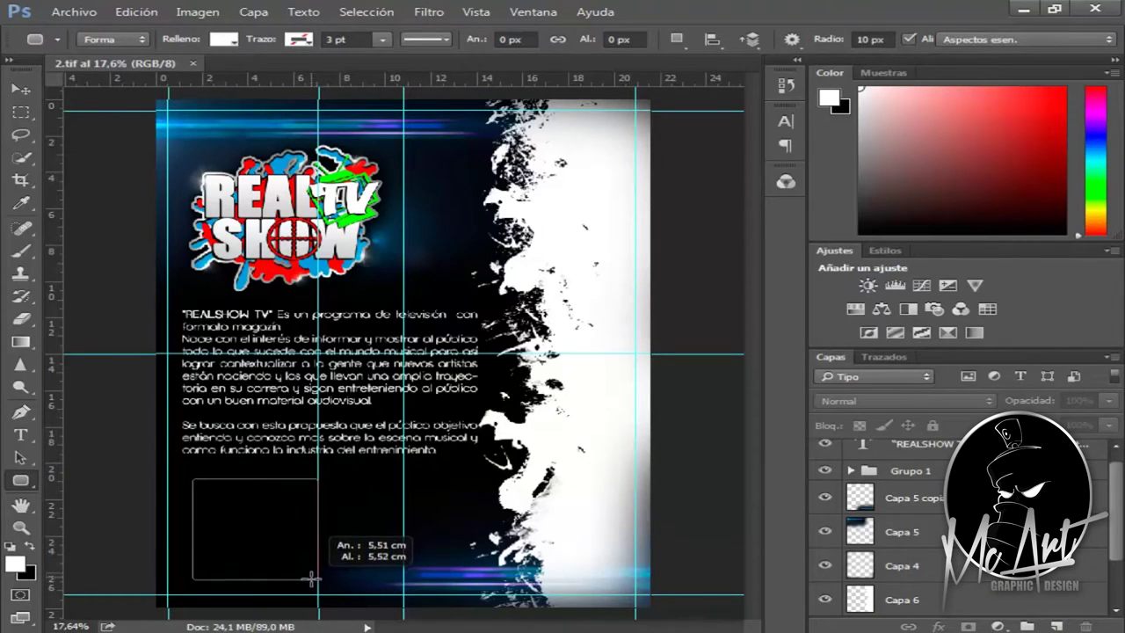
{"action": "left_click_drag", "start_coordinate": [310, 577], "coordinate": [317, 578]}
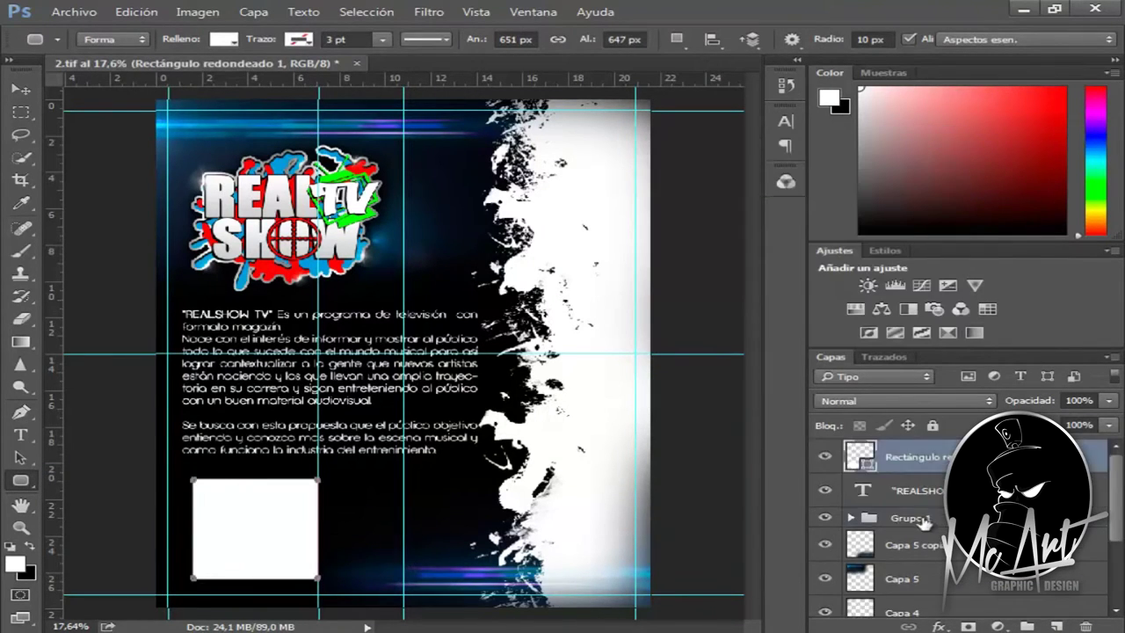
{"action": "left_click", "coordinate": [919, 518]}
{"action": "key", "text": "v"}
{"action": "right_click", "coordinate": [923, 518]}
{"action": "right_click", "coordinate": [905, 477]}
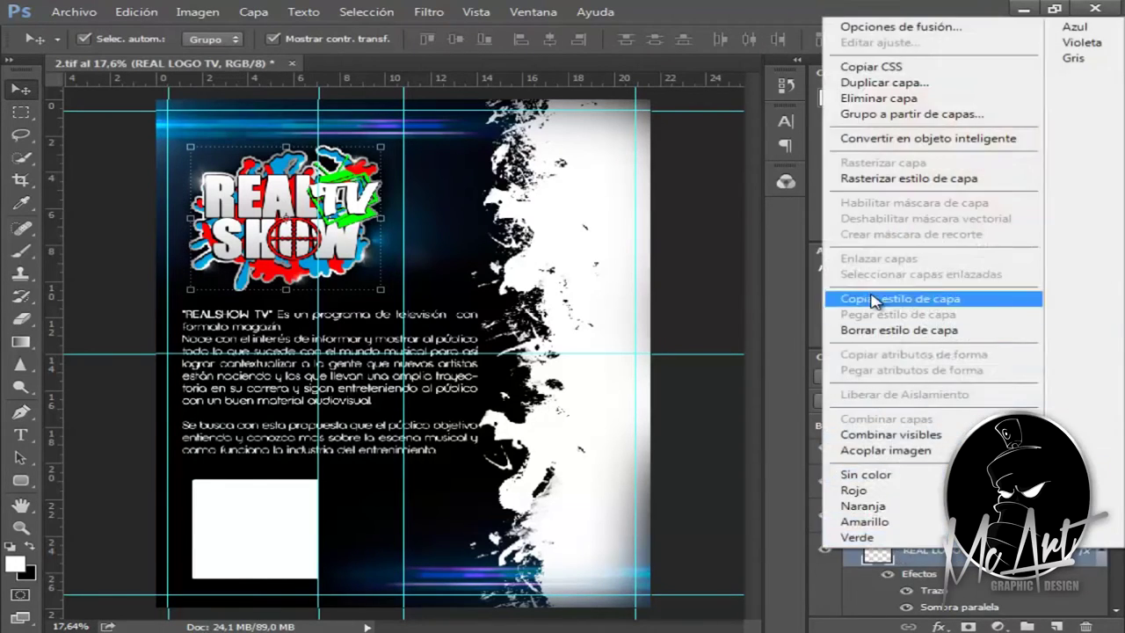
{"action": "left_click", "coordinate": [698, 400]}
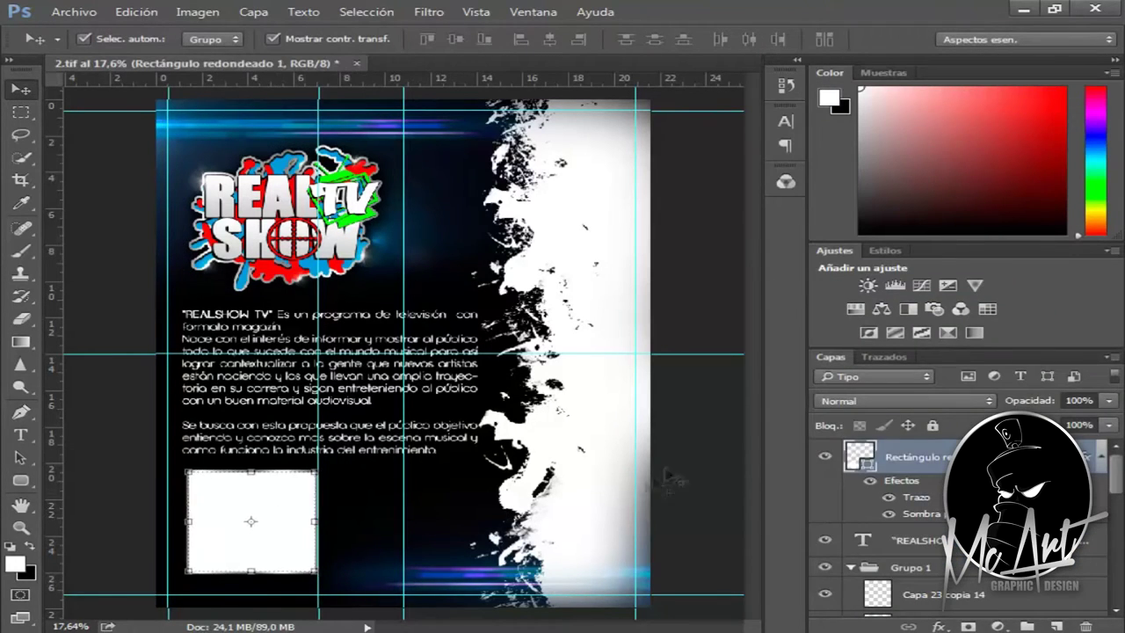
Place the photo IMG_4925 into the brochure.
{"action": "left_click", "coordinate": [563, 582]}
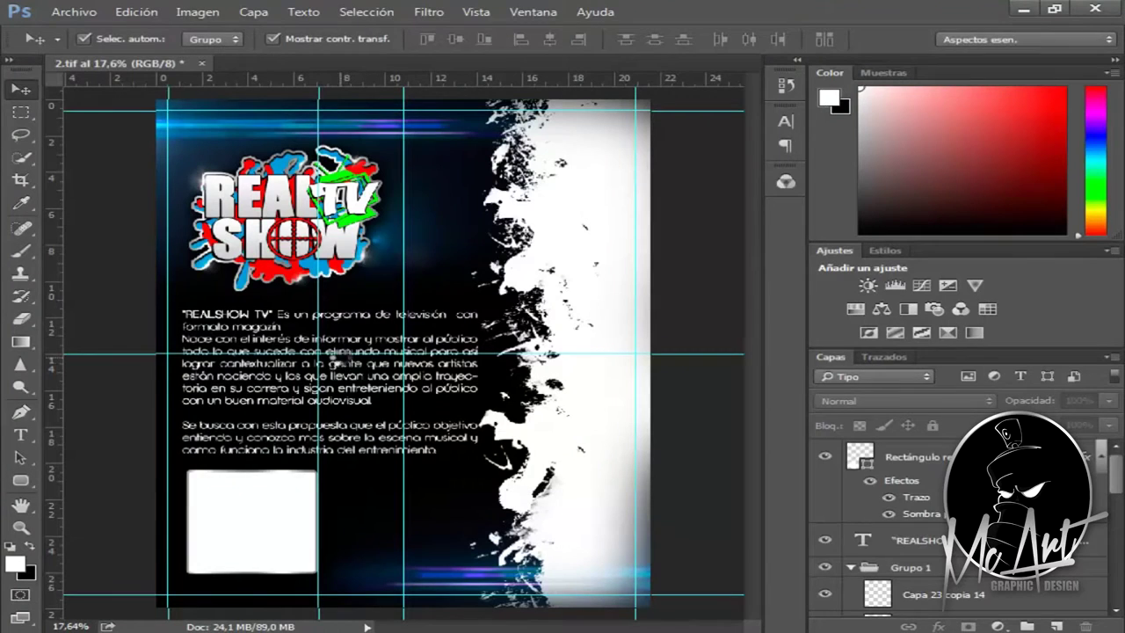
{"action": "left_click_drag", "start_coordinate": [710, 283], "coordinate": [342, 356]}
{"action": "left_click", "coordinate": [21, 89]}
{"action": "left_click", "coordinate": [444, 258]}
Tilt the rounded square frame and set a duplicate beside it on the right.
{"action": "left_click", "coordinate": [308, 562]}
{"action": "key", "text": "ctrl+t"}
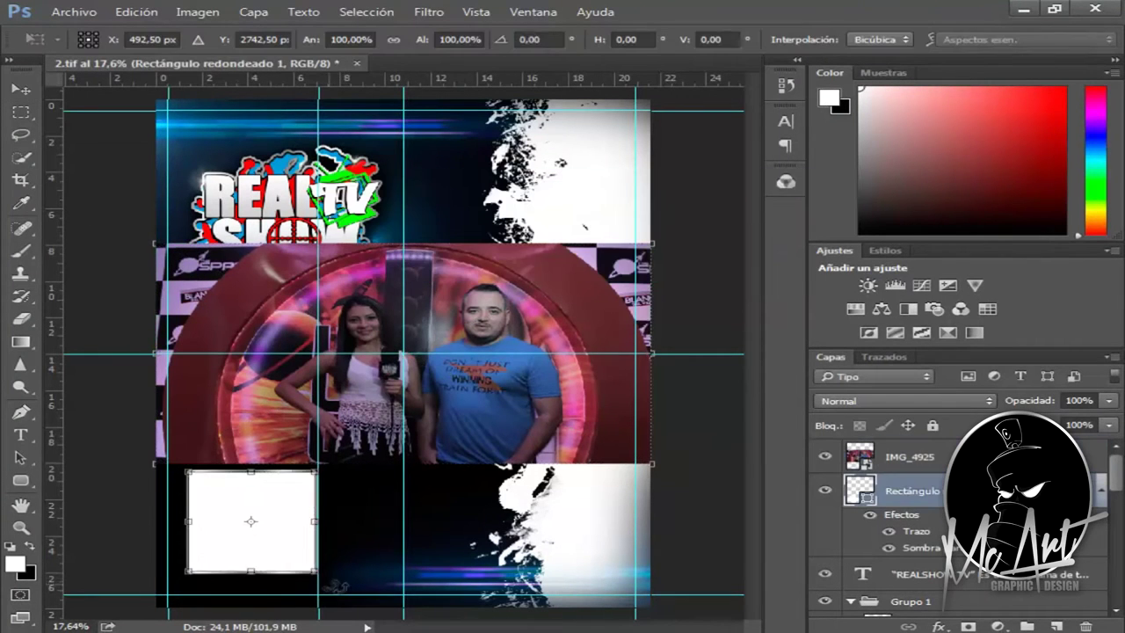
{"action": "key", "text": "Return"}
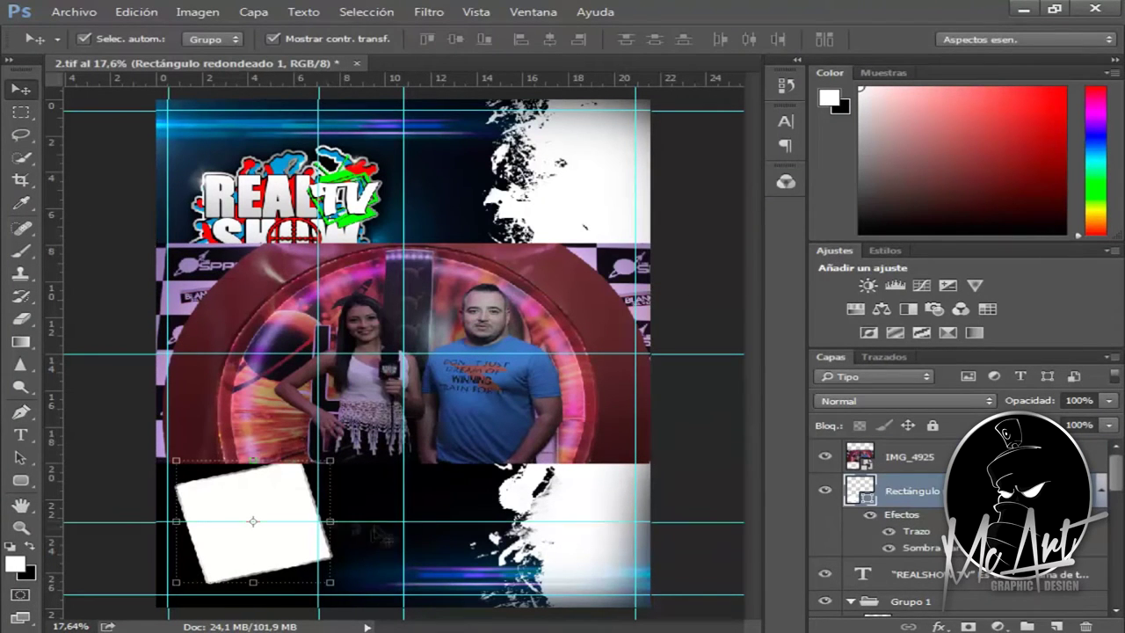
{"action": "key", "text": "ctrl+j"}
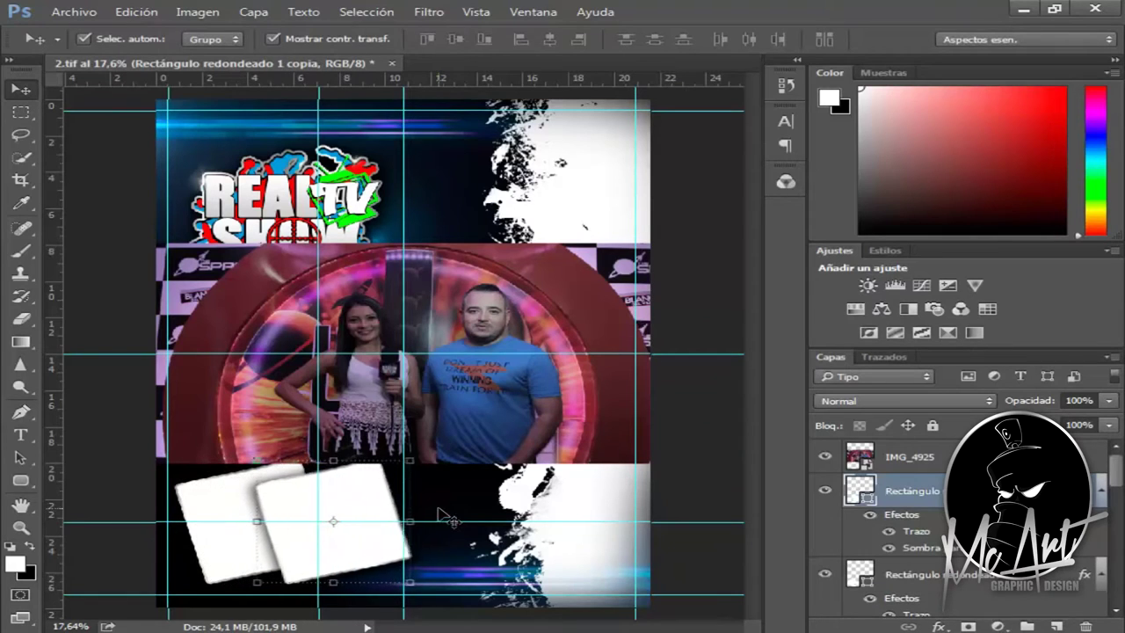
{"action": "left_click_drag", "start_coordinate": [437, 509], "coordinate": [439, 508]}
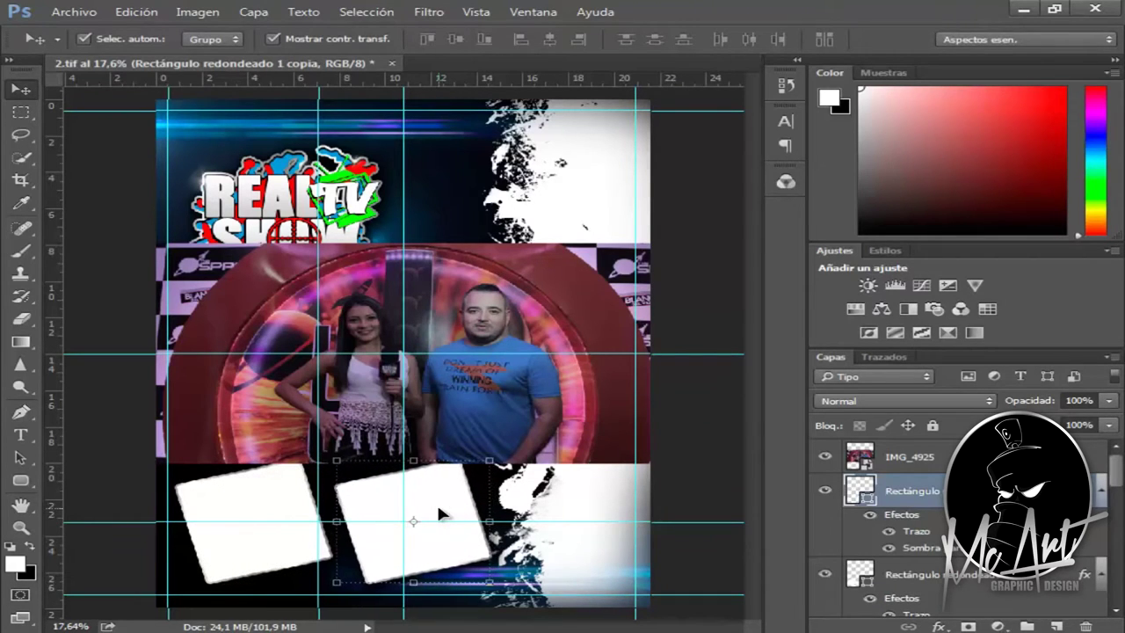
Shrink the IMG_4925 photo and position it over the left frame.
{"action": "left_click", "coordinate": [910, 456]}
{"action": "key", "text": "ctrl+t"}
{"action": "mouse_move", "coordinate": [651, 243]}
{"action": "left_mouse_down"}
{"action": "mouse_move", "coordinate": [554, 269]}
{"action": "mouse_move", "coordinate": [245, 520]}
{"action": "left_mouse_up"}
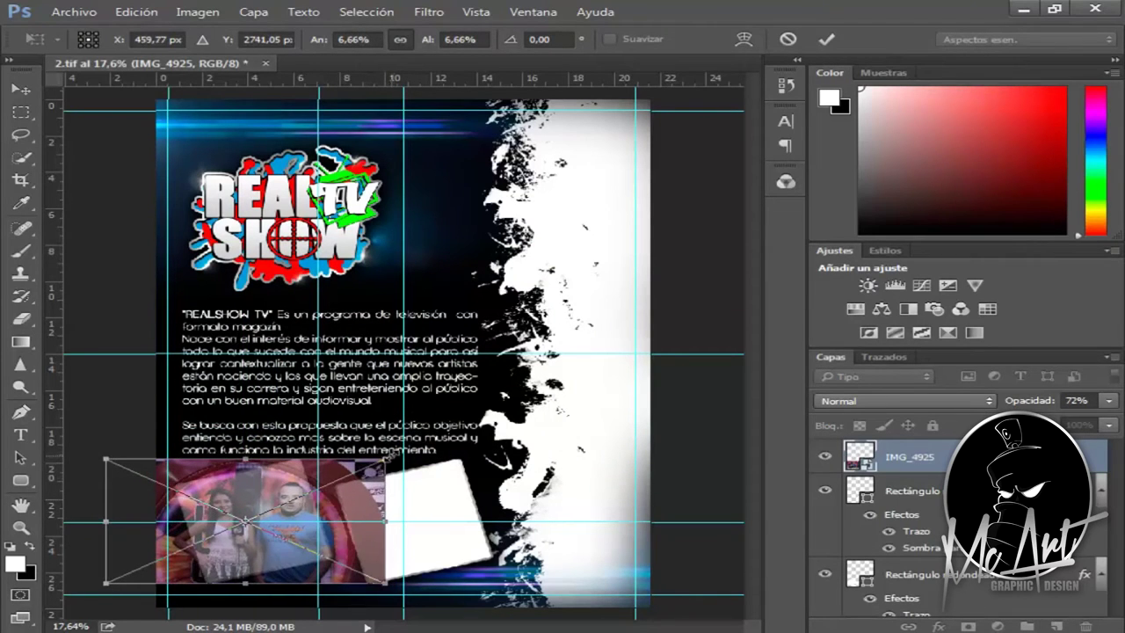
{"action": "left_click", "coordinate": [20, 89]}
{"action": "left_click", "coordinate": [447, 256]}
{"action": "left_click_drag", "start_coordinate": [264, 528], "coordinate": [261, 528]}
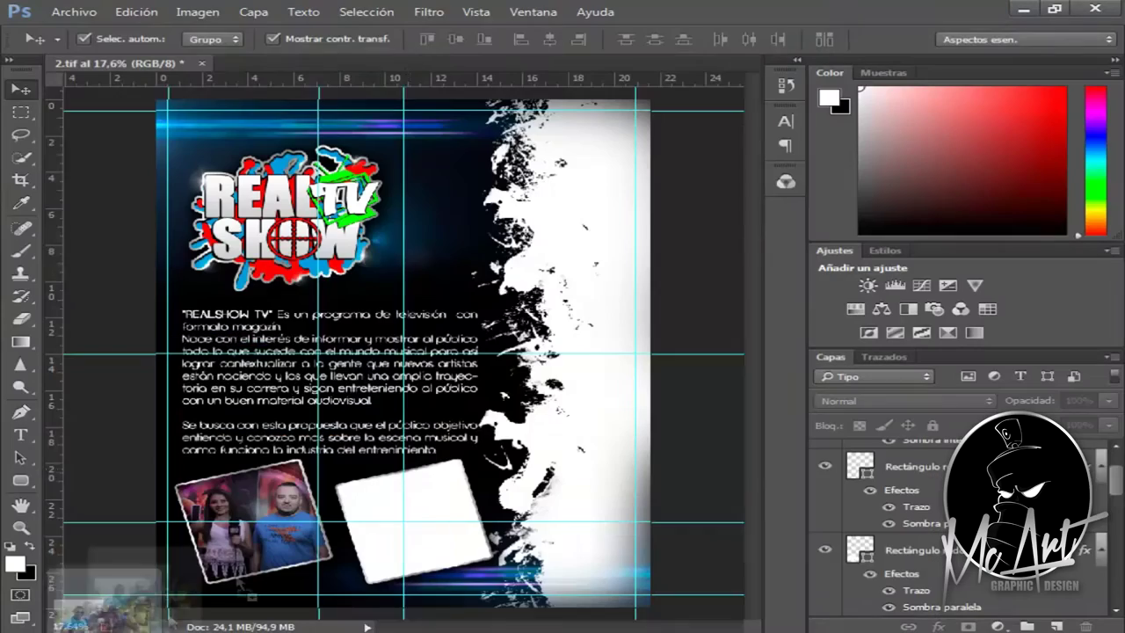
Scale the second photo to fit the right frame and commit it.
{"action": "left_click_drag", "start_coordinate": [651, 483], "coordinate": [527, 545]}
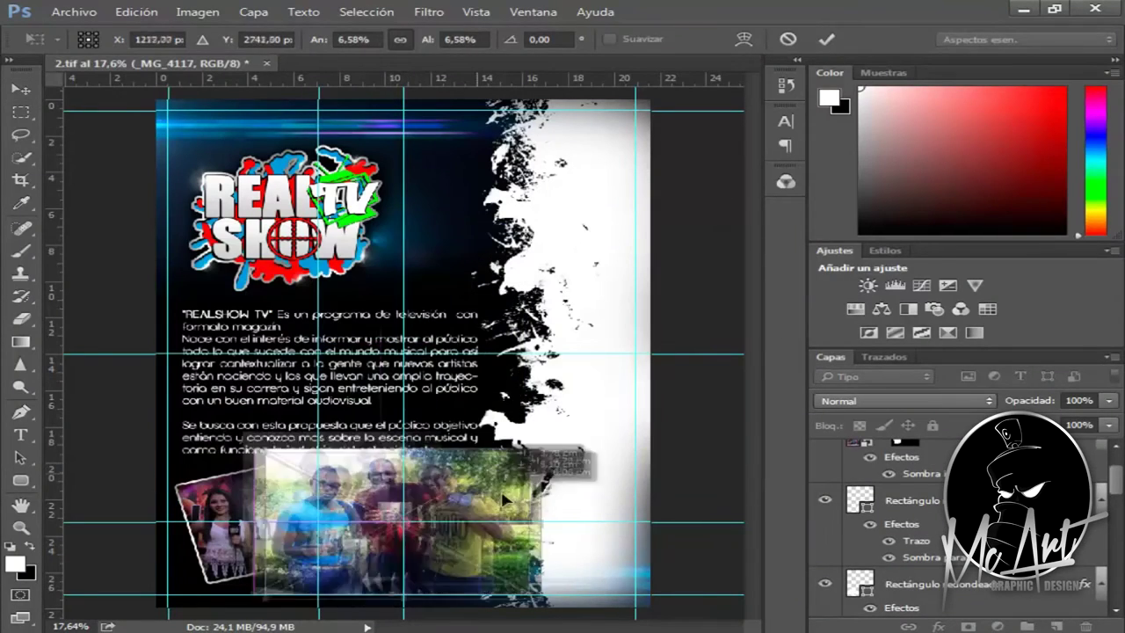
{"action": "left_click_drag", "start_coordinate": [478, 507], "coordinate": [498, 520]}
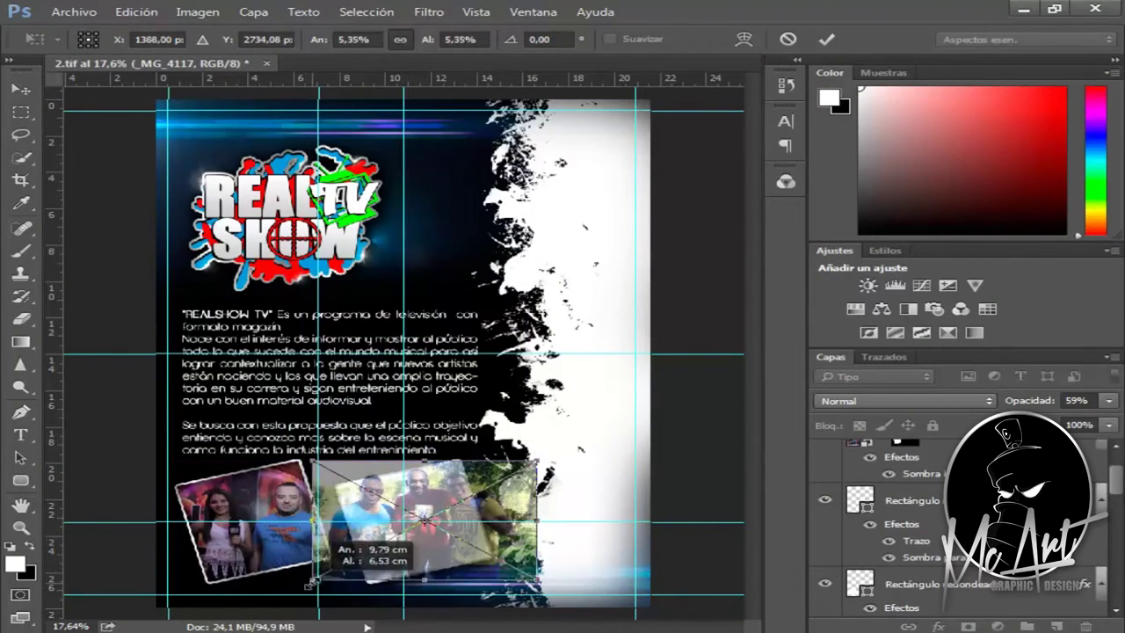
{"action": "key", "text": "v"}
{"action": "left_click", "coordinate": [452, 258]}
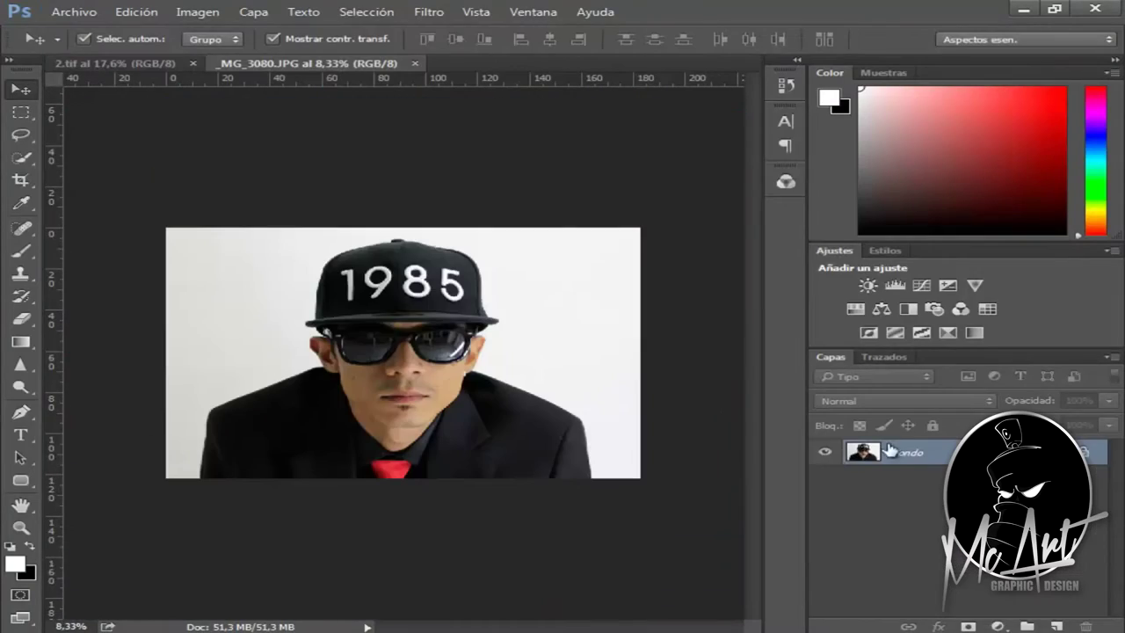
Set the portrait to 75% opacity, move it right, desaturate a copy, and mask it to the grunge shape.
{"action": "key", "text": "7"}
{"action": "key", "text": "5"}
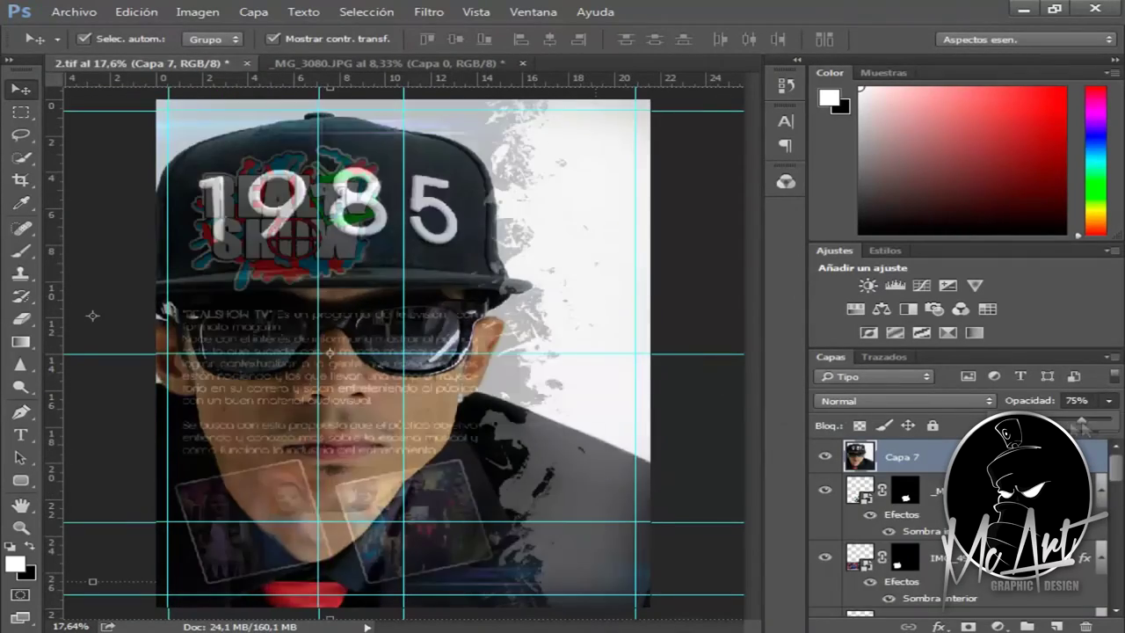
{"action": "left_click_drag", "start_coordinate": [558, 376], "coordinate": [648, 376]}
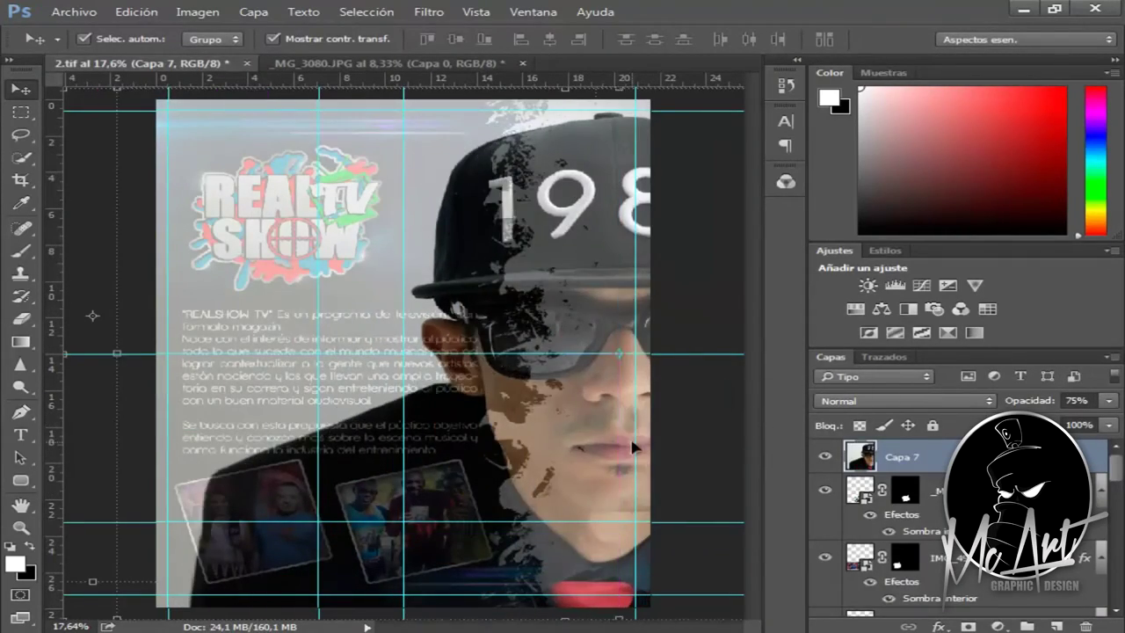
{"action": "left_click", "coordinate": [197, 11]}
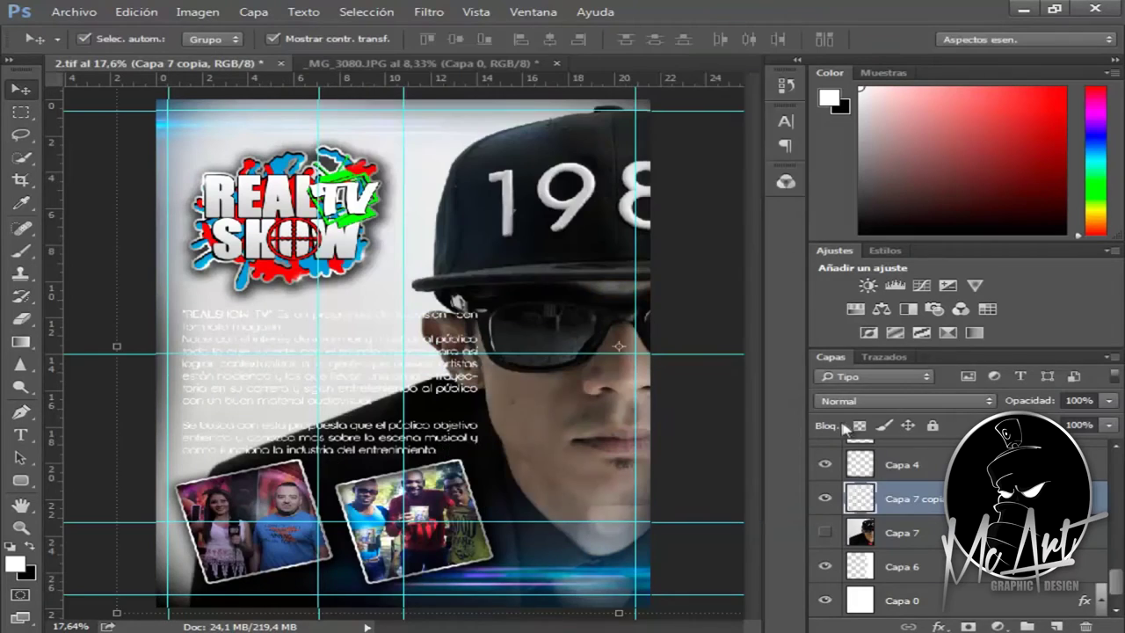
{"action": "left_click", "coordinate": [968, 626]}
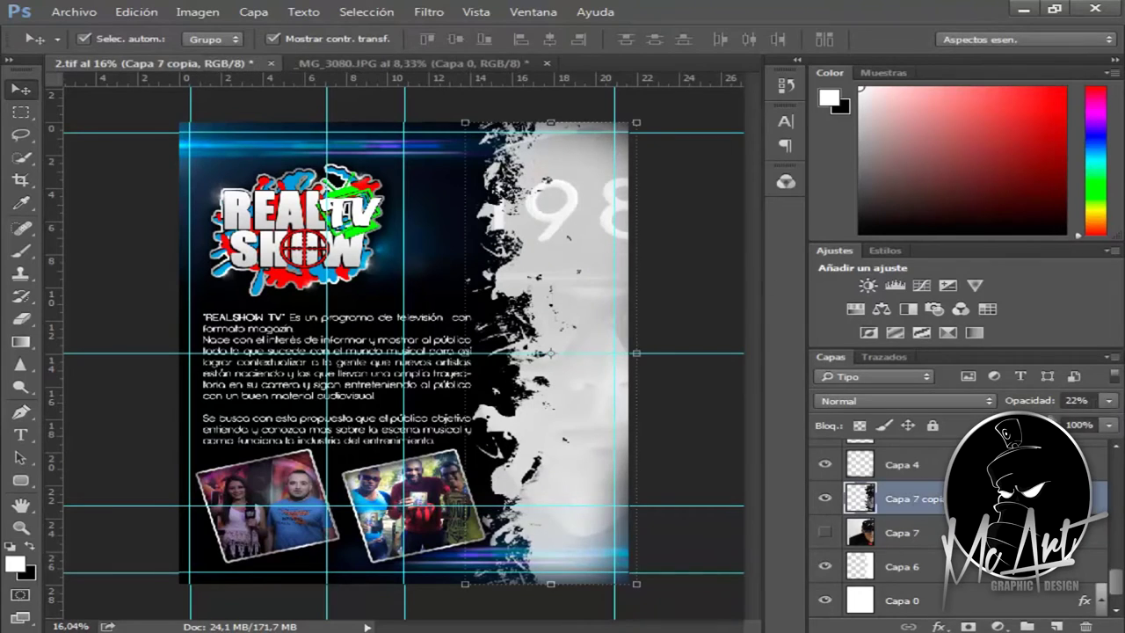
{"action": "key", "text": "3"}
{"action": "key", "text": "2"}
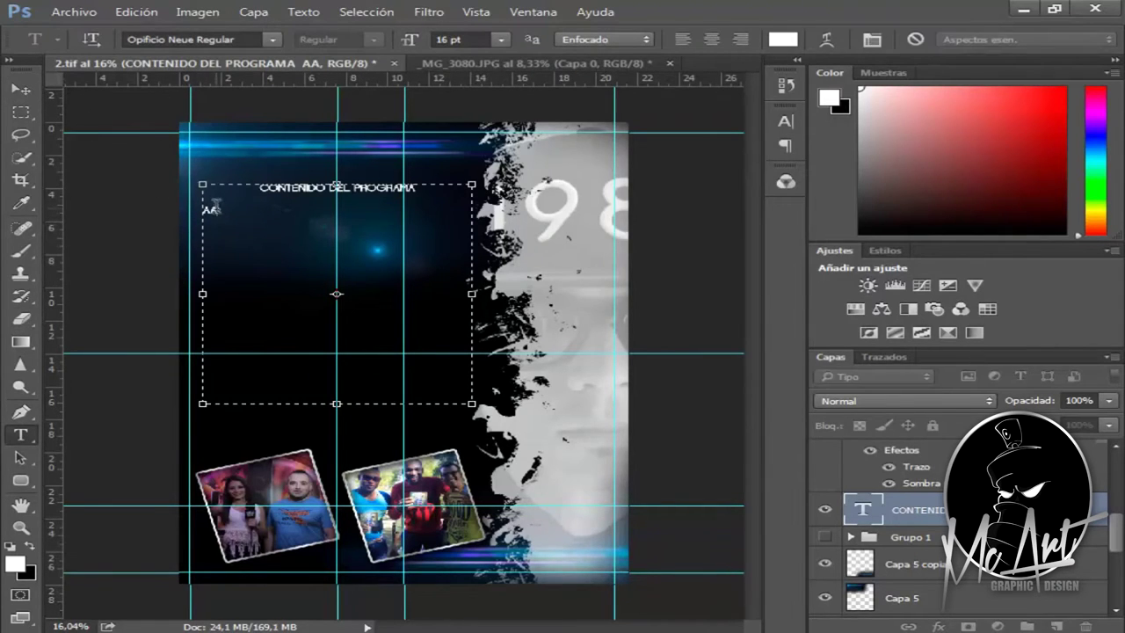
Make the CONTENIDO DEL PROGRAMA heading bold and commit the section text.
{"action": "left_click", "coordinate": [785, 123]}
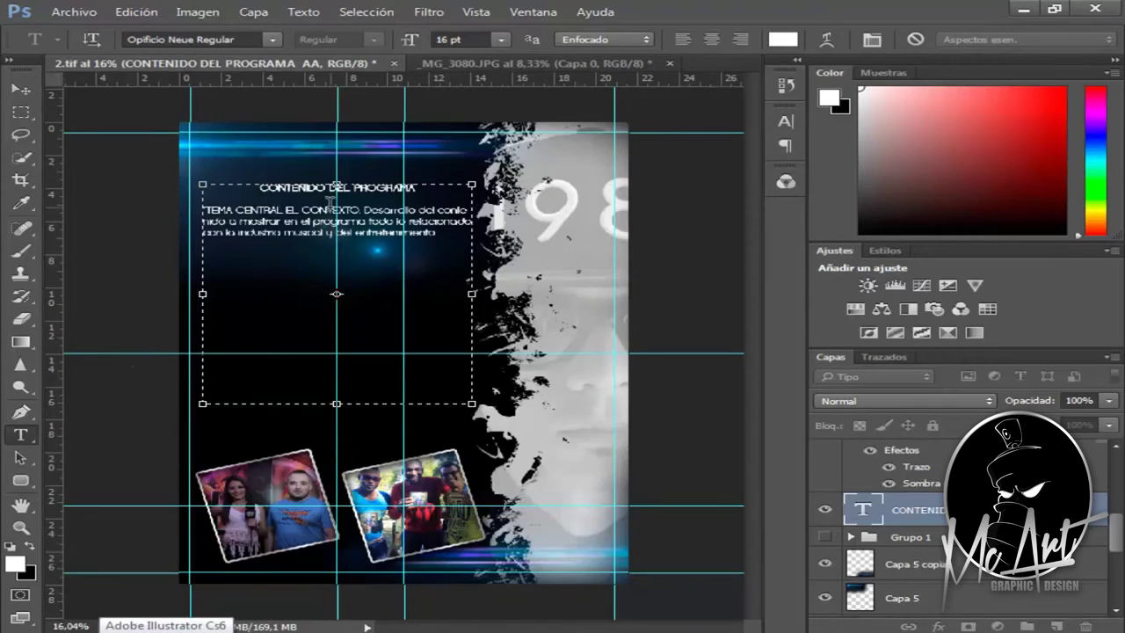
{"action": "scroll", "coordinate": [332, 203], "scroll_direction": "up", "scroll_amount": 2}
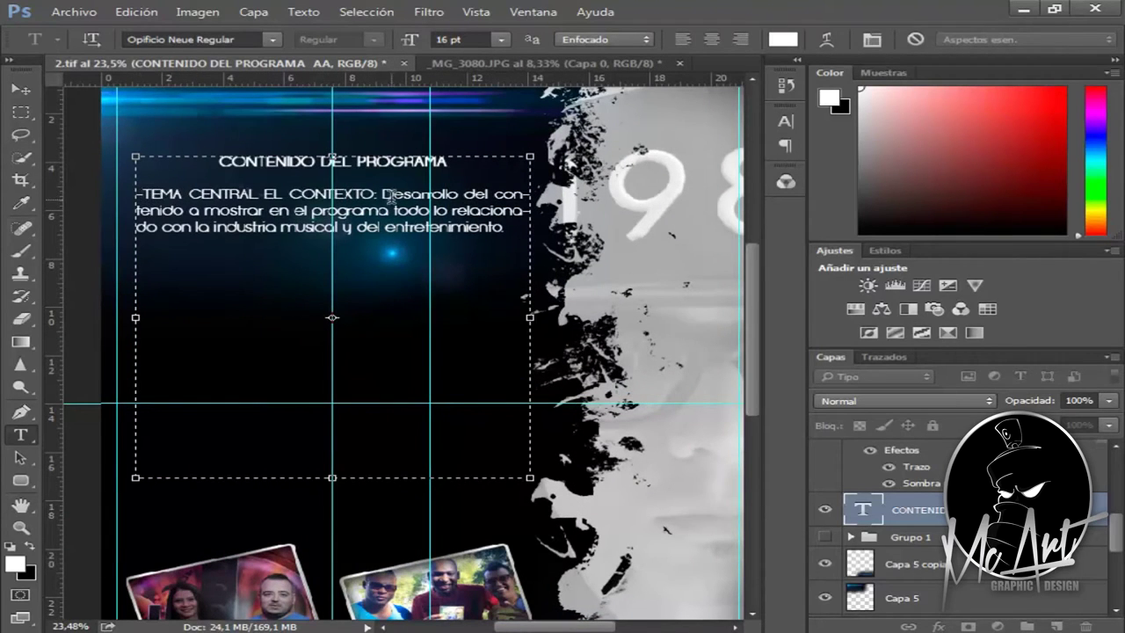
{"action": "left_click", "coordinate": [785, 124]}
{"action": "left_click", "coordinate": [557, 249]}
{"action": "left_click", "coordinate": [785, 123]}
{"action": "left_click", "coordinate": [21, 89]}
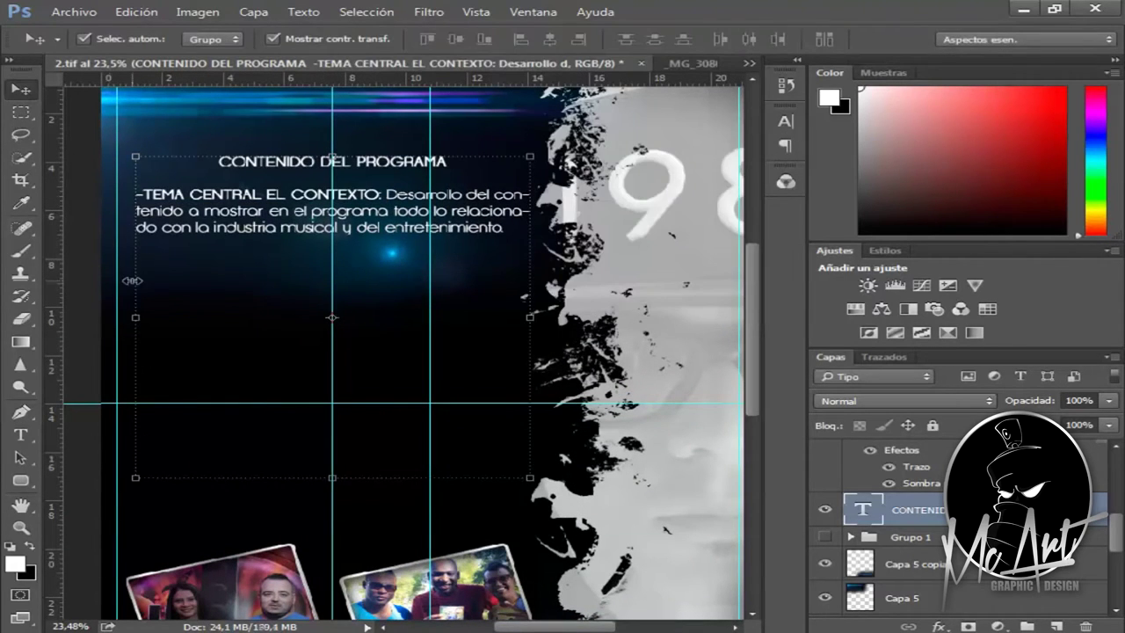
Nudge the framed photos up, clear their old photos, and bring in the band photo _MG_3712.
{"action": "scroll", "coordinate": [691, 456], "scroll_direction": "down", "scroll_amount": 2}
{"action": "key", "text": "shift+Up"}
{"action": "key", "text": "shift+Up"}
{"action": "key", "text": "shift+Up"}
{"action": "key", "text": "shift+Up"}
{"action": "key", "text": "shift+Up"}
{"action": "key", "text": "shift+Up"}
{"action": "key", "text": "shift+Up"}
{"action": "key", "text": "shift+Up"}
{"action": "key", "text": "shift+Up"}
{"action": "key", "text": "shift+Up"}
{"action": "key", "text": "shift+Up"}
{"action": "key", "text": "shift+Up"}
{"action": "key", "text": "shift+Up"}
{"action": "key", "text": "shift+Up"}
{"action": "key", "text": "shift+Up"}
{"action": "key", "text": "shift+Up"}
{"action": "key", "text": "shift+Up"}
{"action": "key", "text": "shift+Up"}
{"action": "key", "text": "shift+Up"}
{"action": "key", "text": "shift+Up"}
{"action": "key", "text": "shift+Up"}
{"action": "key", "text": "shift+Up"}
{"action": "key", "text": "shift+Up"}
{"action": "key", "text": "shift+Up"}
{"action": "key", "text": "shift+Up"}
{"action": "key", "text": "shift+Up"}
{"action": "key", "text": "shift+Up"}
{"action": "key", "text": "shift+Up"}
{"action": "key", "text": "shift+Up"}
{"action": "key", "text": "shift+Up"}
{"action": "key", "text": "shift+Up"}
{"action": "key", "text": "shift+Up"}
{"action": "key", "text": "shift+Up"}
{"action": "key", "text": "shift+Up"}
{"action": "key", "text": "shift+Up"}
{"action": "key", "text": "shift+Up"}
{"action": "key", "text": "shift+Up"}
{"action": "key", "text": "shift+Up"}
{"action": "key", "text": "shift+Up"}
{"action": "key", "text": "shift+Up"}
{"action": "key", "text": "shift+Up"}
{"action": "key", "text": "shift+Up"}
{"action": "key", "text": "Delete"}
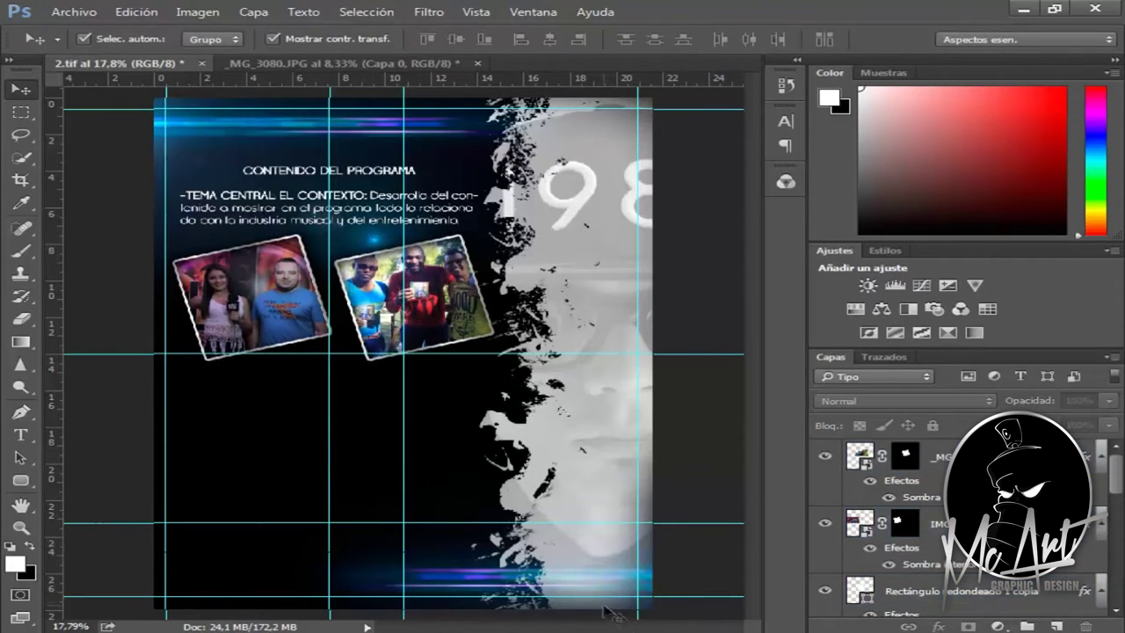
{"action": "left_click", "coordinate": [536, 583]}
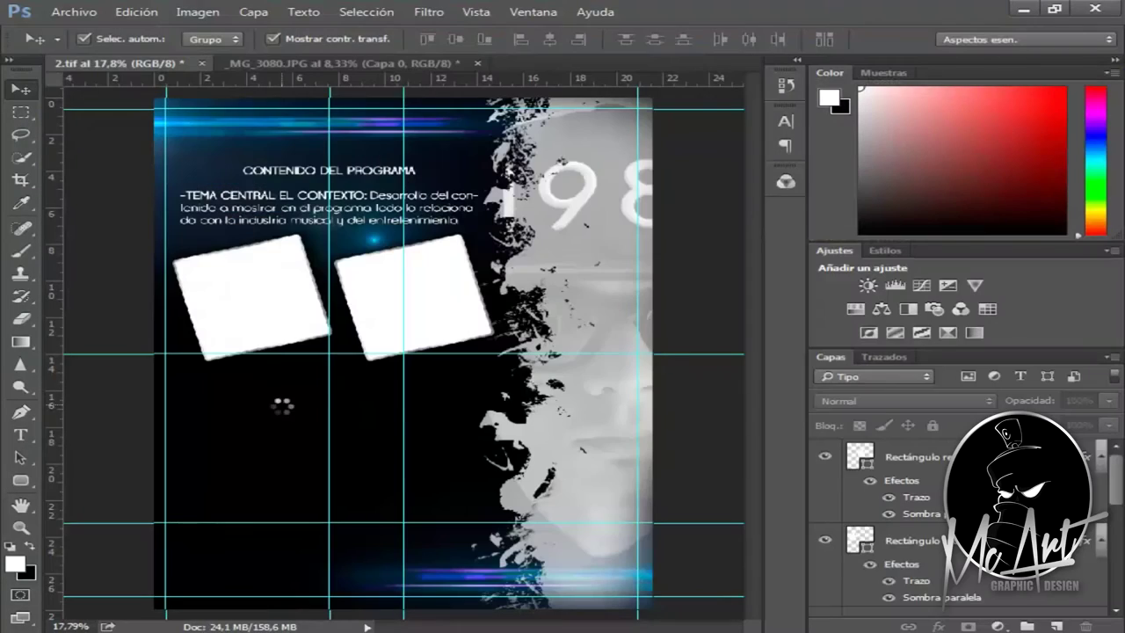
{"action": "left_click_drag", "start_coordinate": [598, 136], "coordinate": [288, 411]}
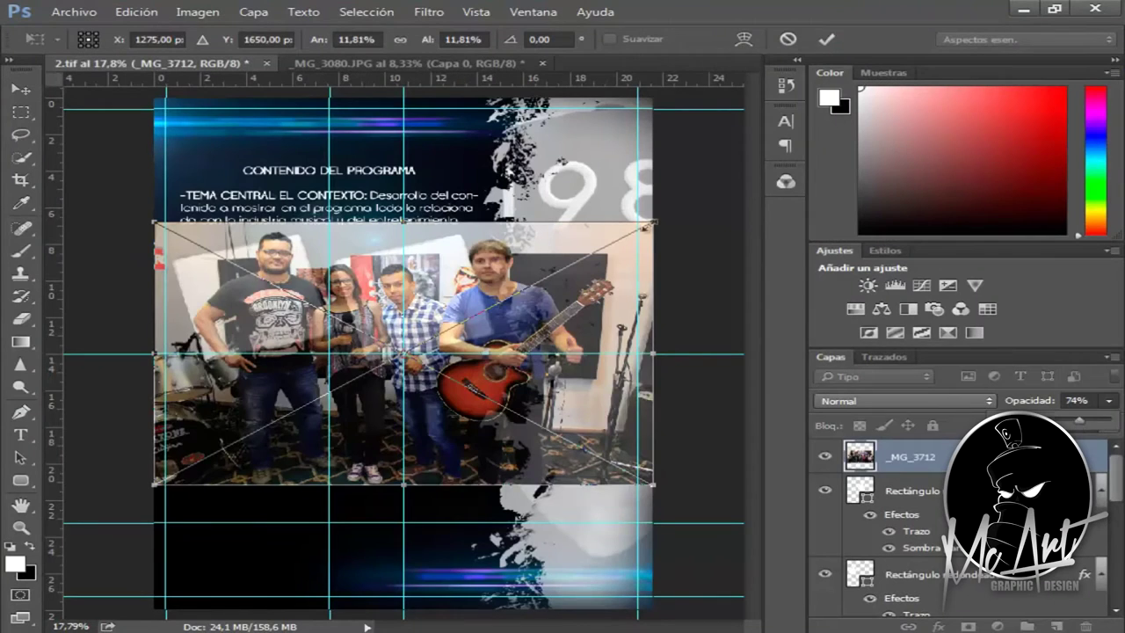
Scale the _MG_3712 band photo over the left tilted frame and mask it to that frame.
{"action": "left_click_drag", "start_coordinate": [657, 220], "coordinate": [620, 238]}
{"action": "left_click_drag", "start_coordinate": [620, 483], "coordinate": [382, 363]}
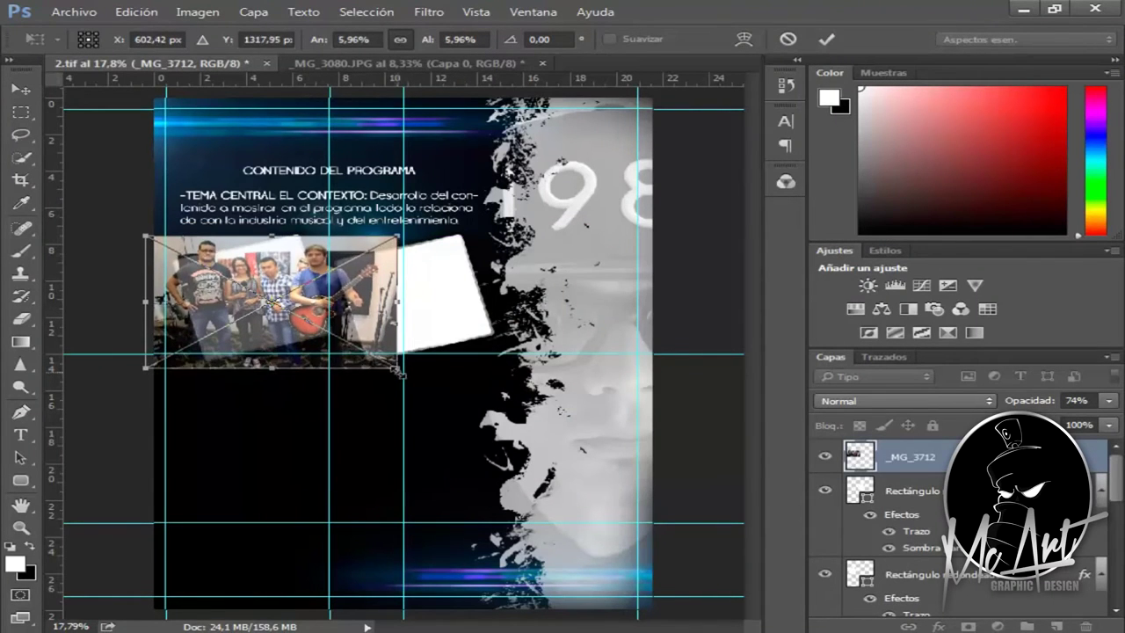
{"action": "left_click_drag", "start_coordinate": [352, 334], "coordinate": [344, 349]}
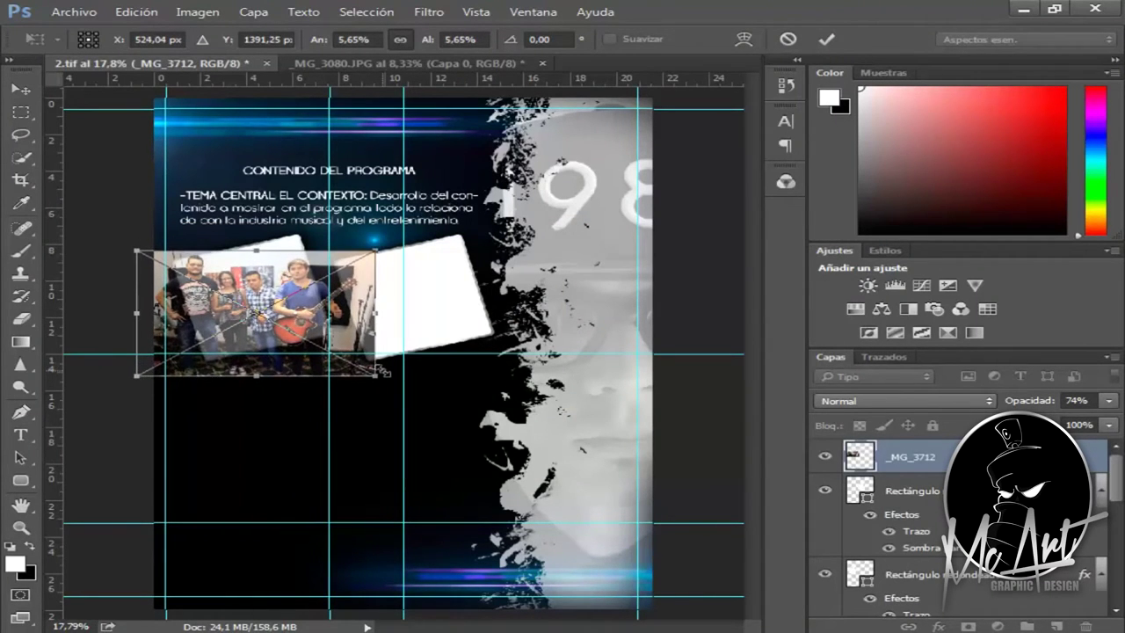
{"action": "key", "text": "v"}
{"action": "key", "text": "Return"}
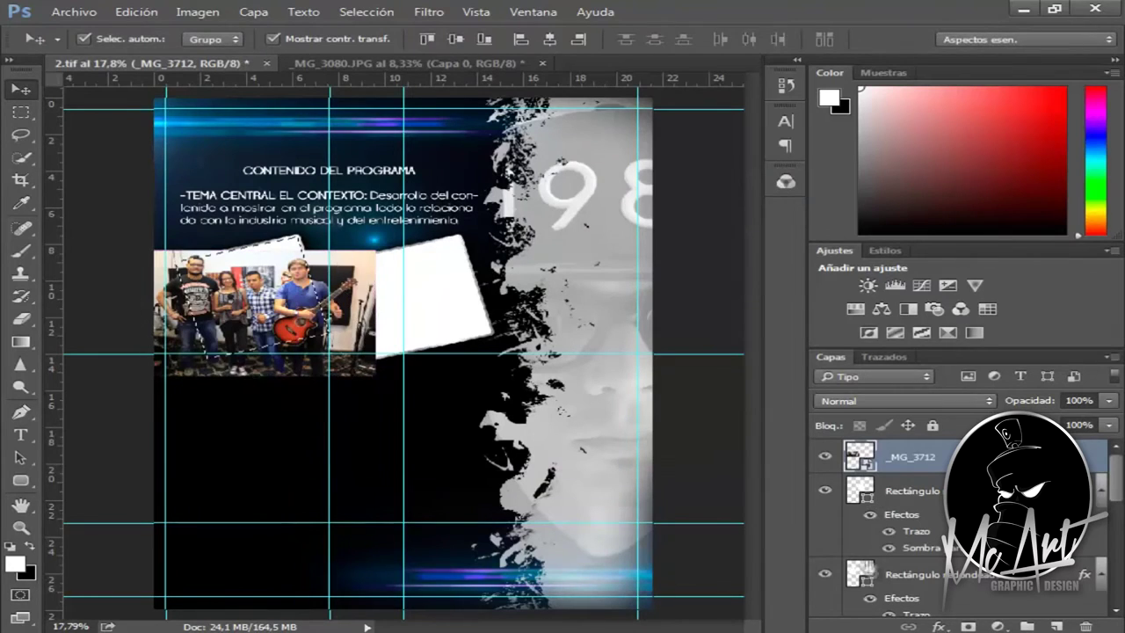
{"action": "left_click", "coordinate": [969, 628]}
{"action": "left_click", "coordinate": [112, 40]}
{"action": "left_click", "coordinate": [422, 315]}
{"action": "key", "text": "Escape"}
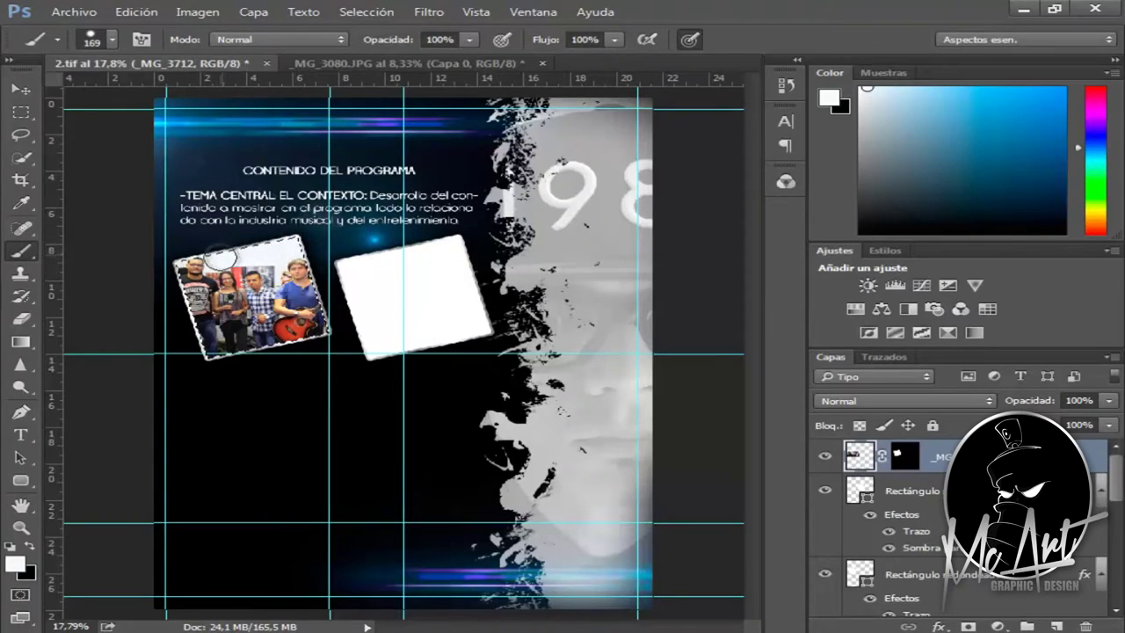
Drag in _MG_4060, scale it proportionally to 5.30% and position it over the right frame.
{"action": "key", "text": "alt+Tab"}
{"action": "left_click_drag", "start_coordinate": [711, 126], "coordinate": [360, 430]}
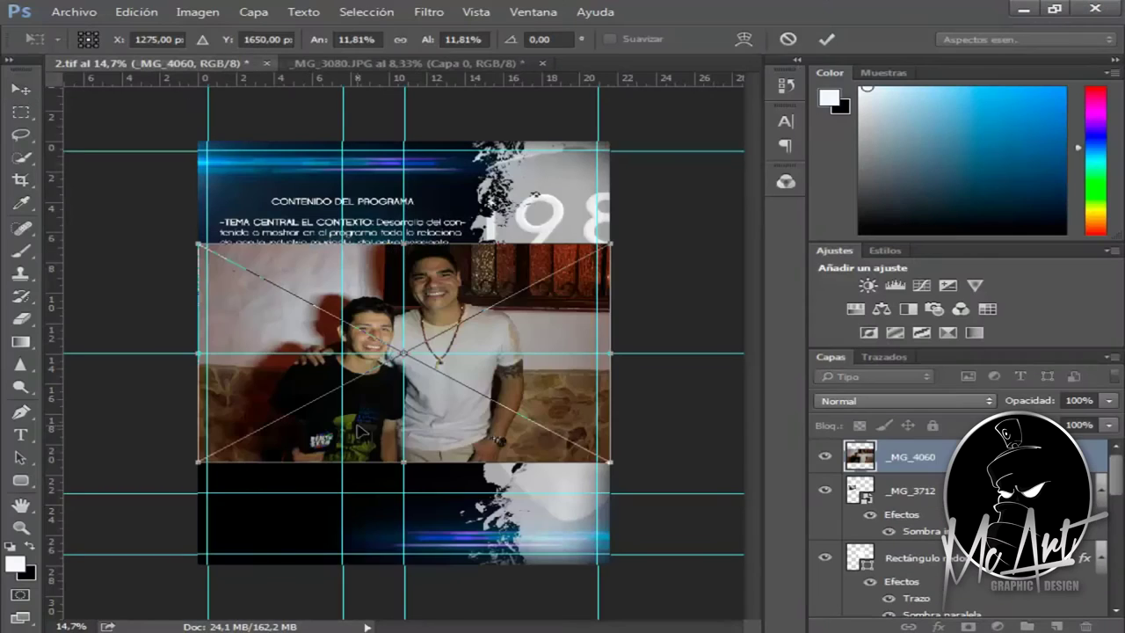
{"action": "left_click", "coordinate": [400, 40]}
{"action": "left_click_drag", "start_coordinate": [610, 242], "coordinate": [403, 351]}
{"action": "scroll", "coordinate": [523, 171], "scroll_direction": "up", "scroll_amount": 3}
{"action": "left_click_drag", "start_coordinate": [523, 171], "coordinate": [538, 158]}
Place the _MG_4060 photo and finish the ARTISTAS paragraph below the photos.
{"action": "key", "text": "v"}
{"action": "left_click", "coordinate": [479, 269]}
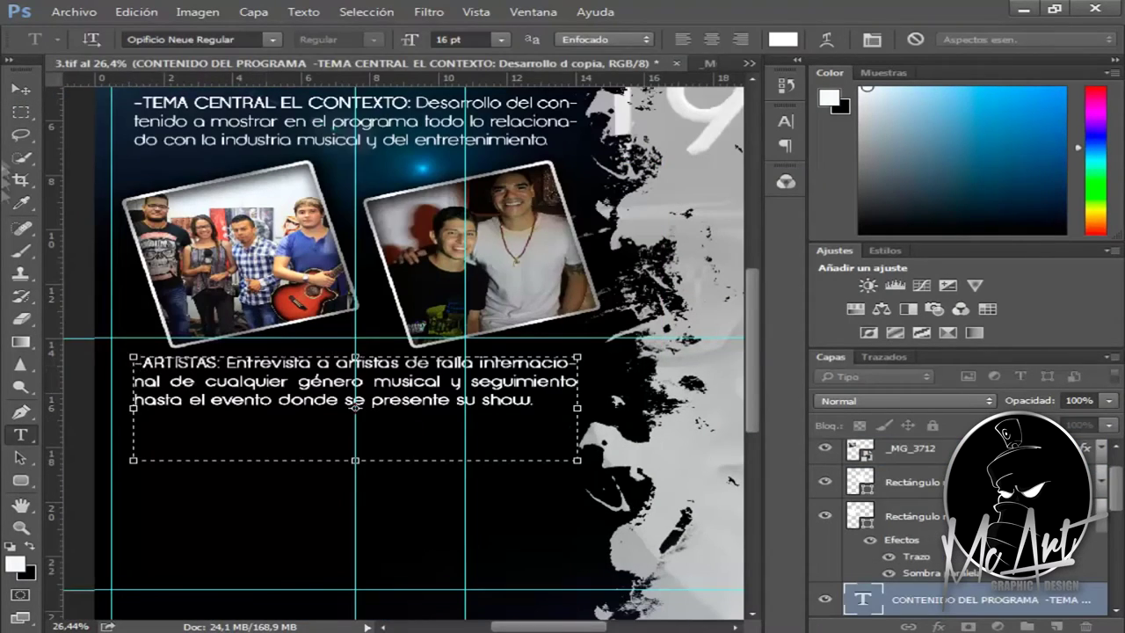
{"action": "key", "text": "ctrl+Return"}
{"action": "scroll", "coordinate": [334, 422], "scroll_direction": "down", "scroll_amount": 3}
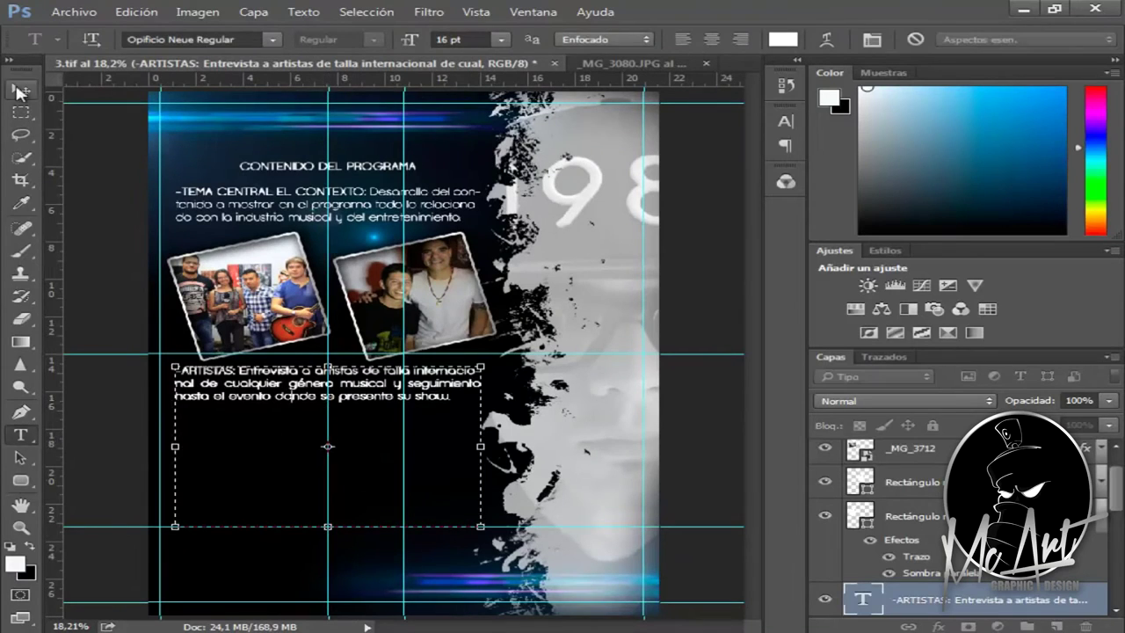
{"action": "key", "text": "ctrl+Return"}
{"action": "key", "text": "v"}
{"action": "left_click", "coordinate": [423, 397]}
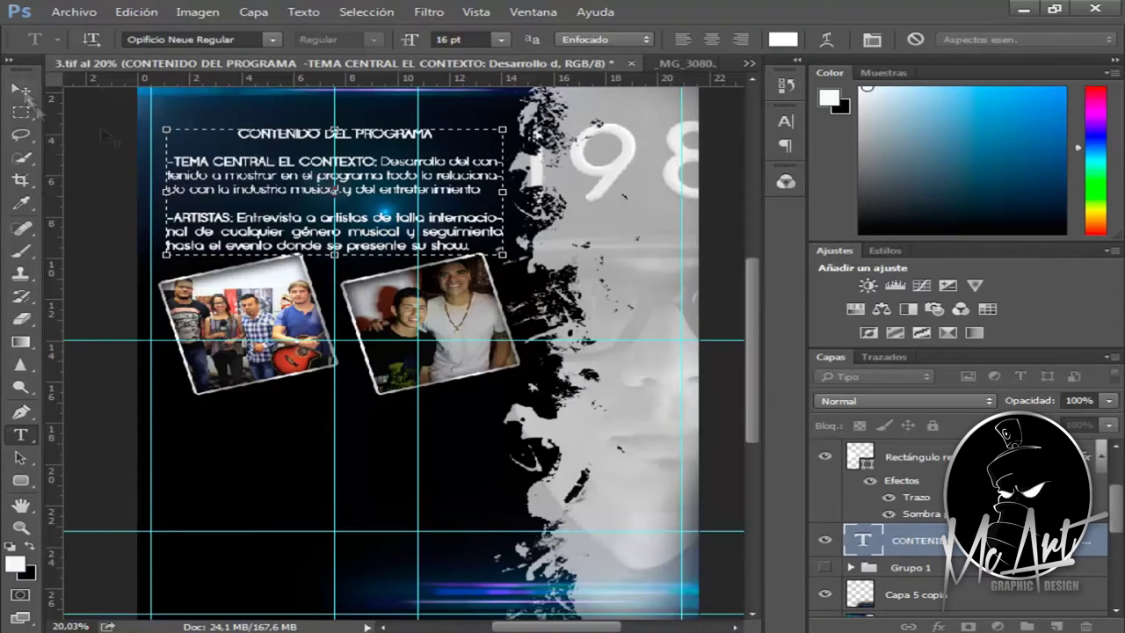
Add the DEEJAY´S and EL PERFIL paragraphs and select both tilted frame shapes.
{"action": "key", "text": "ctrl+Return"}
{"action": "key", "text": "v"}
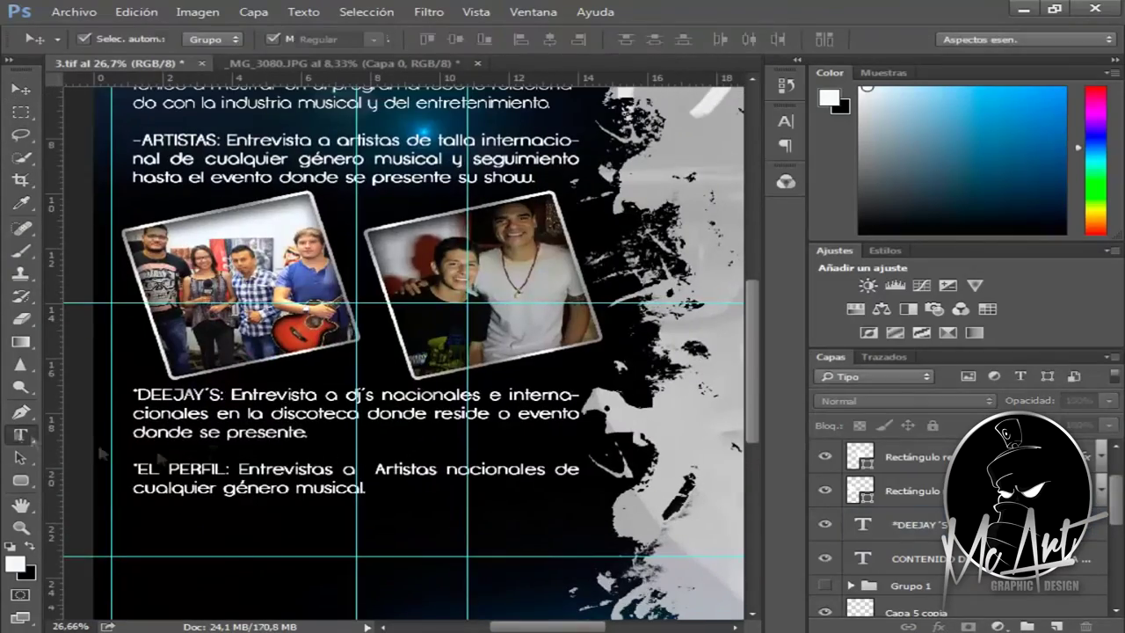
{"action": "left_click", "coordinate": [408, 490]}
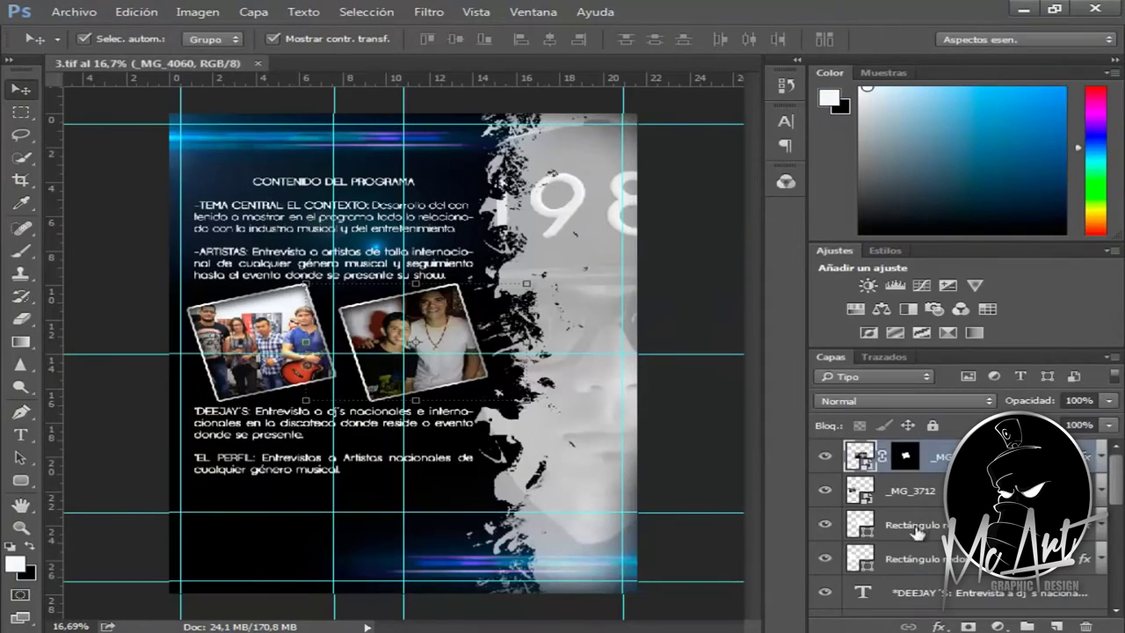
{"action": "left_click", "coordinate": [916, 532]}
{"action": "left_click", "coordinate": [914, 559], "text": "shift"}
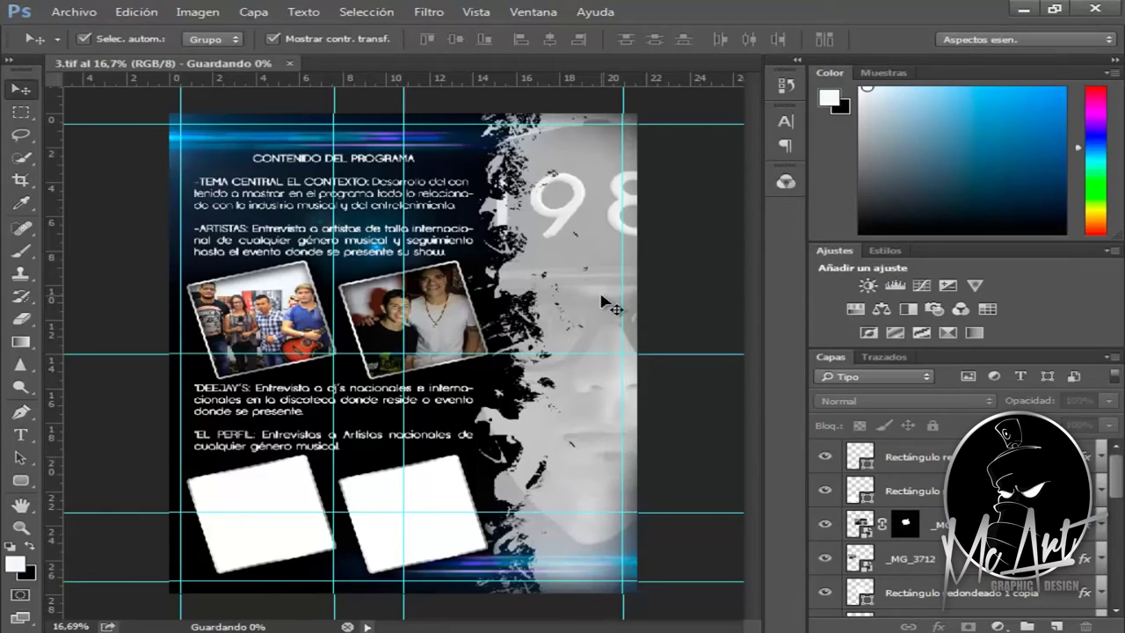
Bring in IMG_3460, scale it over the lower-left tilted frame and clip it to the frame.
{"action": "key", "text": "alt+Tab"}
{"action": "left_click_drag", "start_coordinate": [238, 231], "coordinate": [225, 528]}
{"action": "left_click_drag", "start_coordinate": [1112, 424], "coordinate": [1090, 425]}
{"action": "left_click_drag", "start_coordinate": [638, 248], "coordinate": [444, 336]}
{"action": "left_click_drag", "start_coordinate": [352, 489], "coordinate": [356, 497]}
{"action": "left_click", "coordinate": [20, 89]}
{"action": "left_click", "coordinate": [466, 259]}
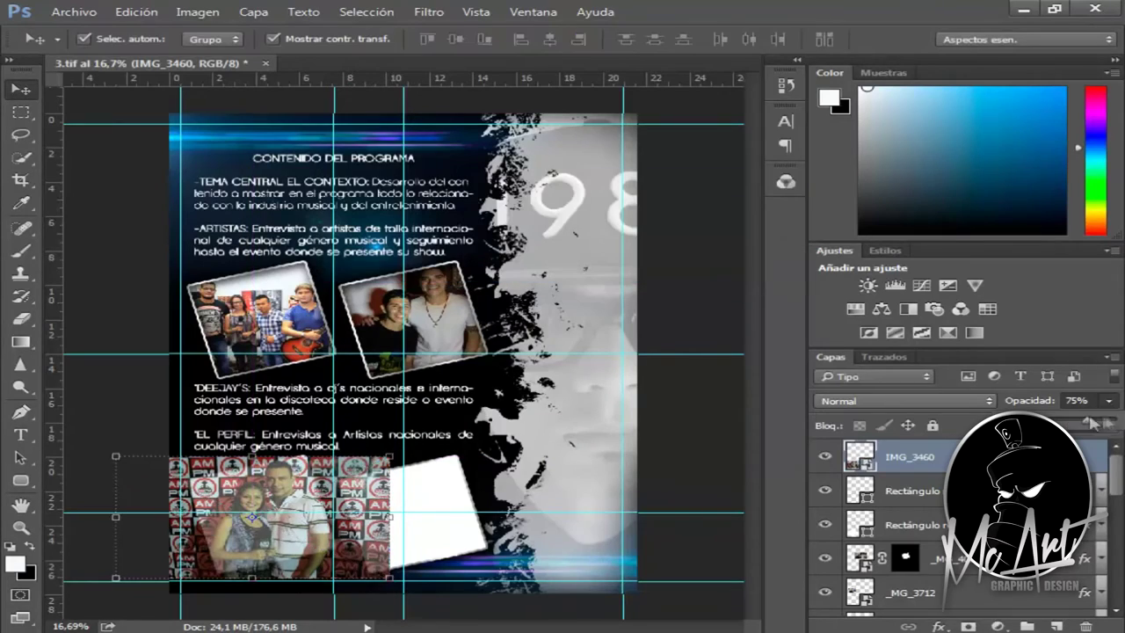
{"action": "left_click", "coordinate": [967, 626]}
{"action": "right_click", "coordinate": [905, 453]}
Bring in IMG_2872, scale it over the lower-right frame and create its clipping mask.
{"action": "key", "text": "alt+Tab"}
{"action": "left_click_drag", "start_coordinate": [1055, 138], "coordinate": [404, 352]}
{"action": "left_click_drag", "start_coordinate": [638, 249], "coordinate": [492, 369]}
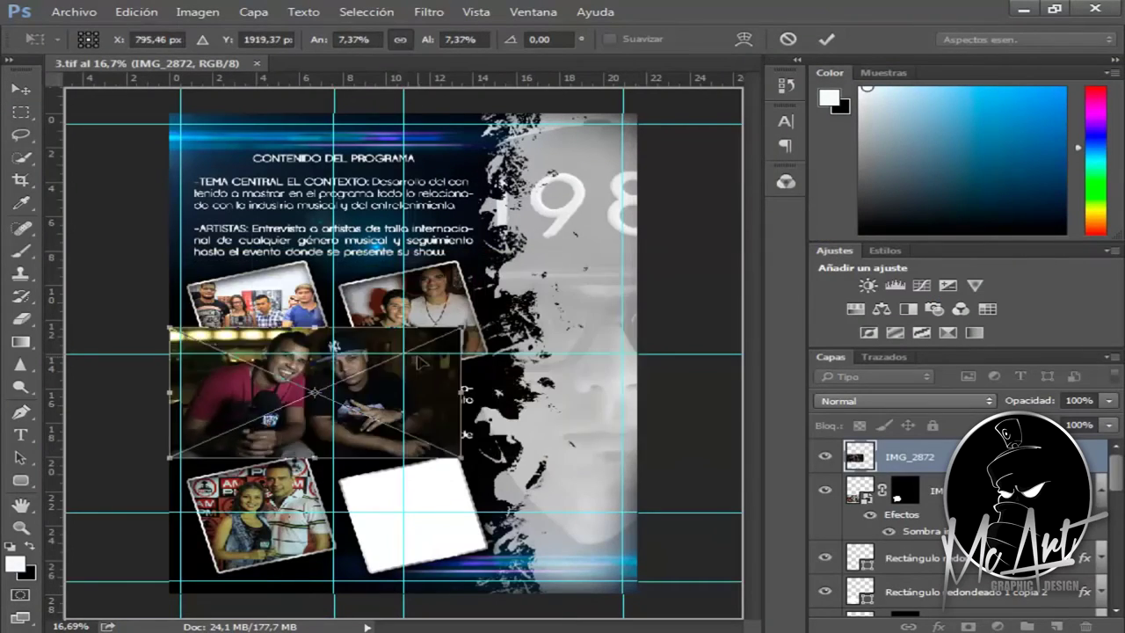
{"action": "left_click_drag", "start_coordinate": [413, 396], "coordinate": [420, 506]}
{"action": "left_click_drag", "start_coordinate": [1109, 400], "coordinate": [1090, 400]}
{"action": "left_click_drag", "start_coordinate": [264, 580], "coordinate": [278, 571]}
{"action": "left_click", "coordinate": [19, 89]}
{"action": "left_click", "coordinate": [447, 258]}
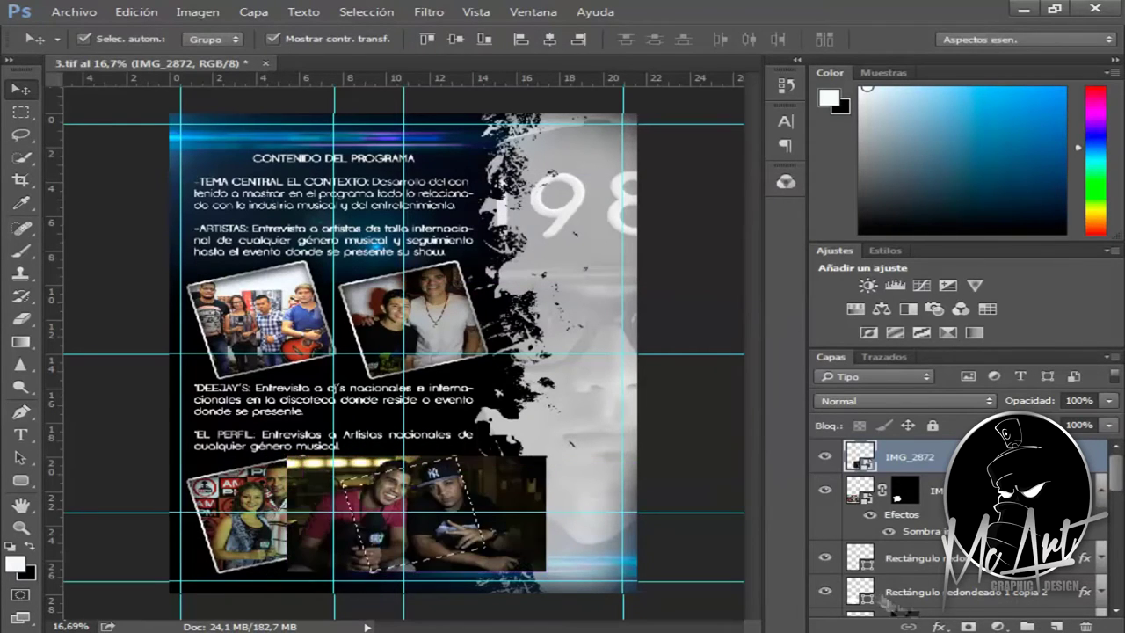
{"action": "right_click", "coordinate": [905, 455]}
{"action": "left_click", "coordinate": [655, 389]}
Shrink the REAL TV SHOW logo group and move it into the page's bottom-right corner.
{"action": "left_click", "coordinate": [910, 586]}
{"action": "key", "text": "ctrl+t"}
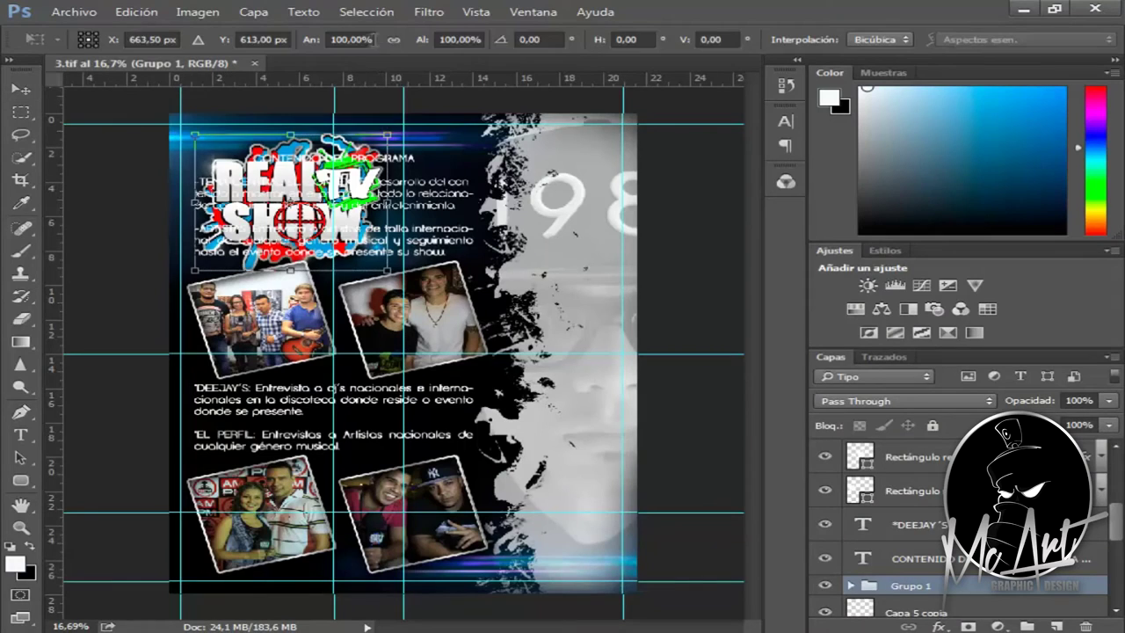
{"action": "left_click_drag", "start_coordinate": [388, 134], "coordinate": [378, 141]}
{"action": "mouse_move", "coordinate": [290, 203]}
{"action": "left_mouse_down"}
{"action": "mouse_move", "coordinate": [598, 479]}
{"action": "mouse_move", "coordinate": [622, 472]}
{"action": "mouse_move", "coordinate": [609, 480]}
{"action": "left_mouse_up"}
{"action": "left_click_drag", "start_coordinate": [588, 532], "coordinate": [596, 538]}
{"action": "key", "text": "Return"}
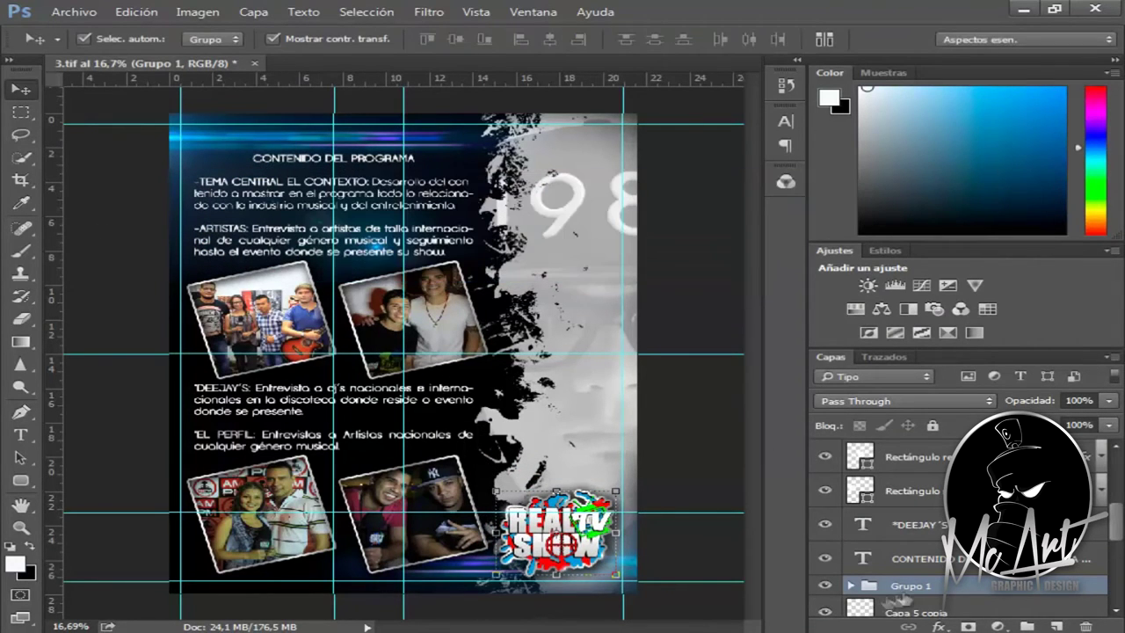
Give the logo layer a drop shadow, then copy the whole IMG_4963 photo.
{"action": "left_click", "coordinate": [850, 585]}
{"action": "double_click", "coordinate": [932, 568]}
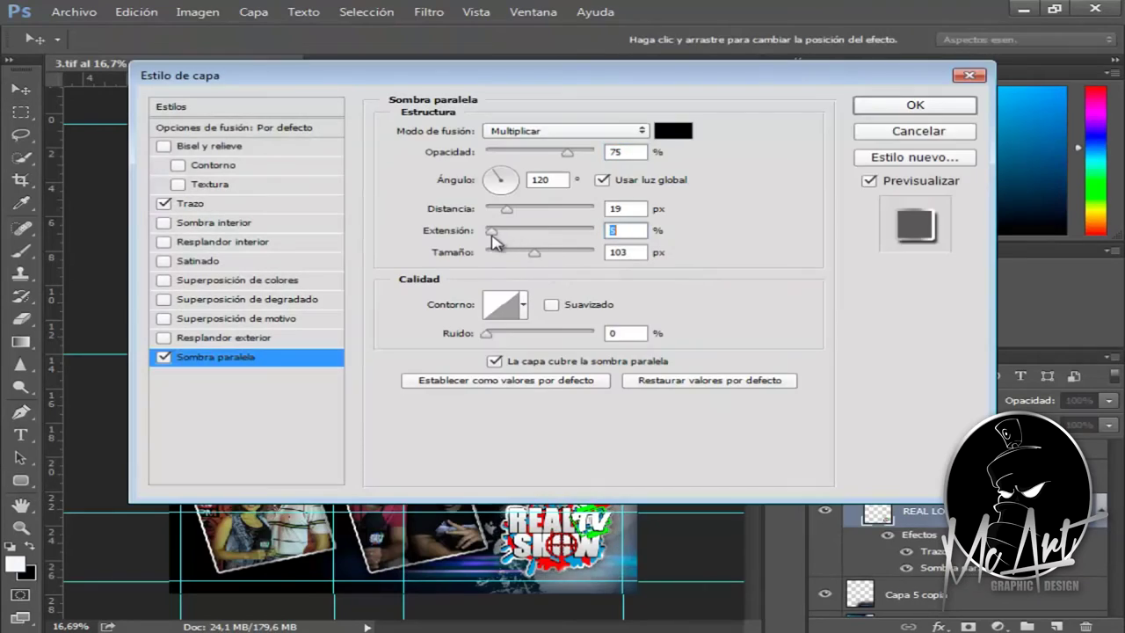
{"action": "key", "text": "Return"}
{"action": "left_click", "coordinate": [558, 527]}
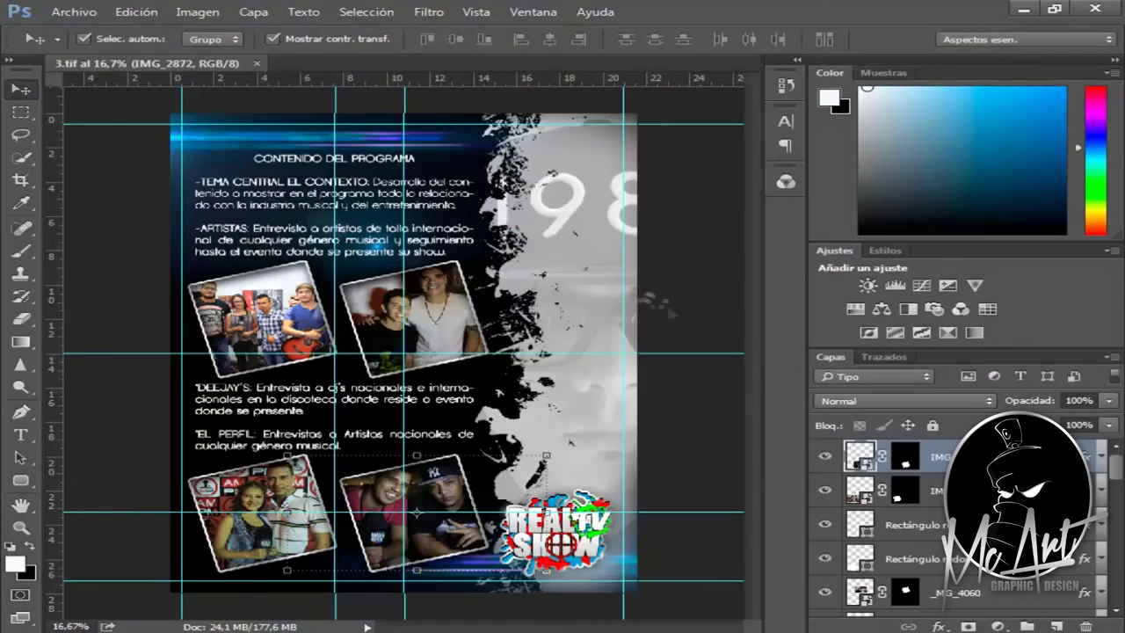
{"action": "key", "text": "ctrl+a"}
{"action": "key", "text": "ctrl+c"}
Paste IMG_4963 into 3.tif, enlarge it to about 123% and position it on the page.
{"action": "key", "text": "ctrl+v"}
{"action": "key", "text": "Return"}
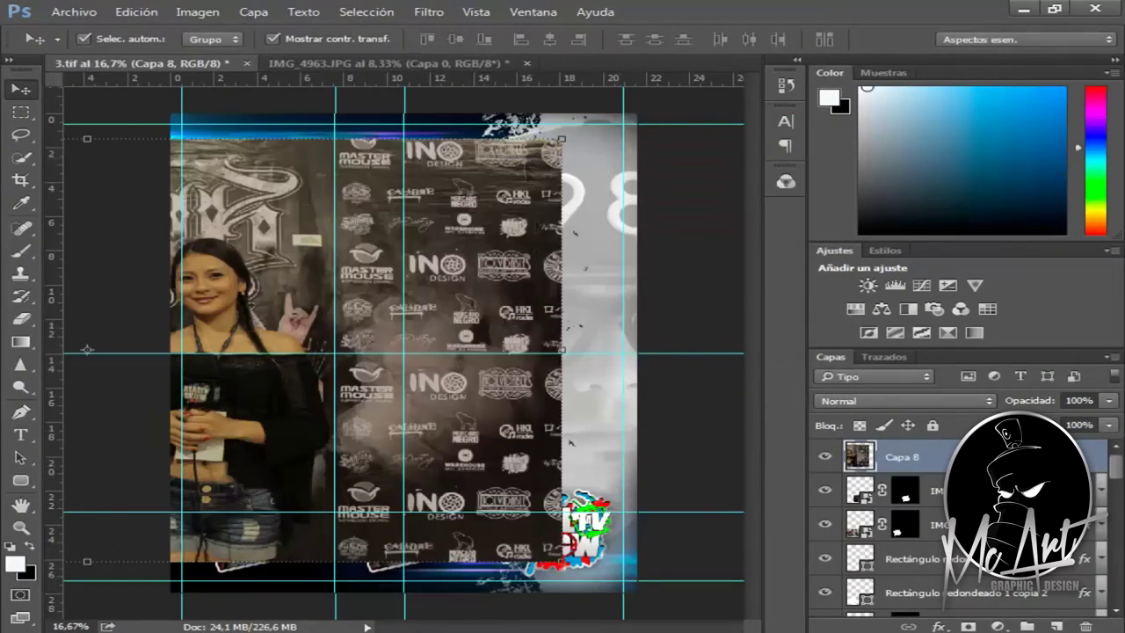
{"action": "key", "text": "ctrl+t"}
{"action": "left_click_drag", "start_coordinate": [570, 443], "coordinate": [563, 245]}
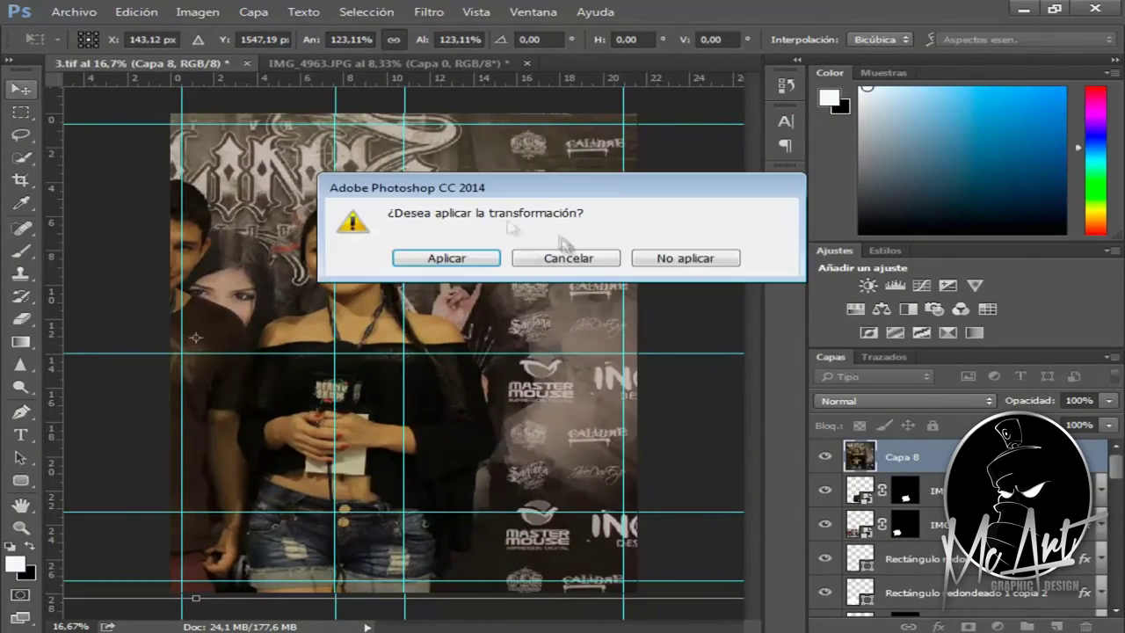
{"action": "left_click", "coordinate": [480, 262]}
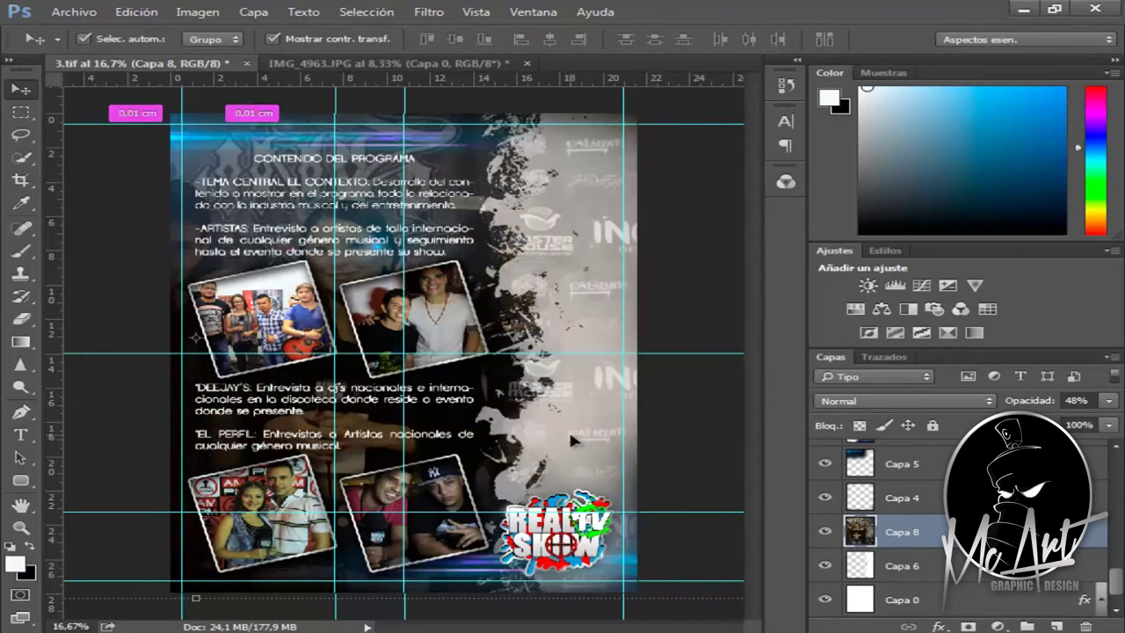
{"action": "left_click_drag", "start_coordinate": [598, 472], "coordinate": [606, 490]}
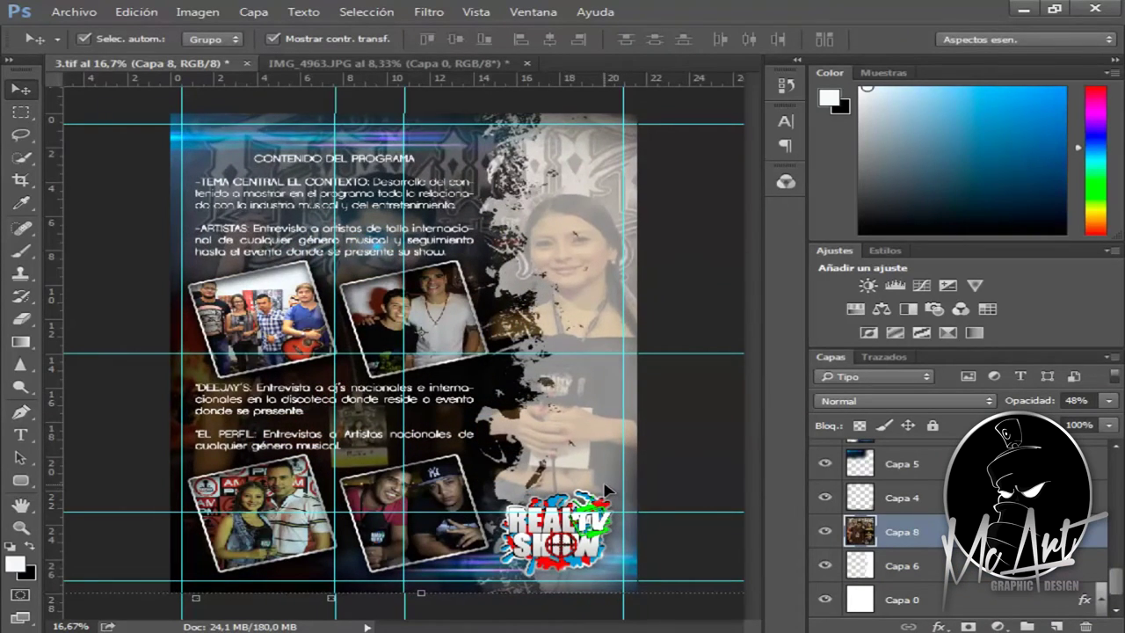
{"action": "key", "text": "ctrl+t"}
{"action": "key", "text": "0"}
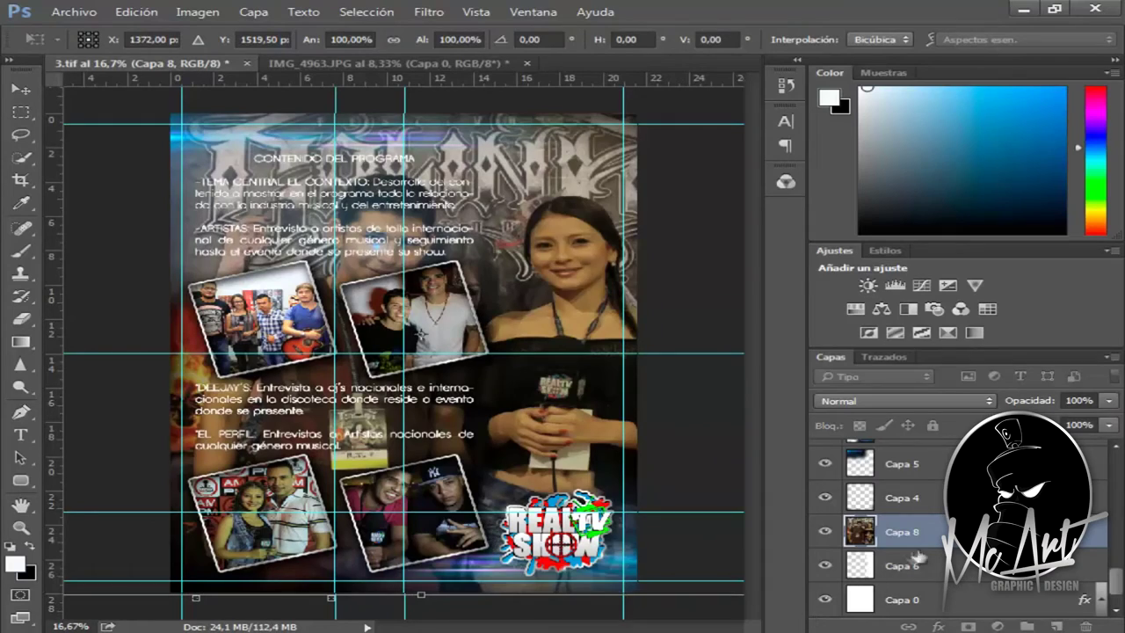
{"action": "key", "text": "Return"}
Convert the woman's portrait to black and white and set its opacity to 52%.
{"action": "right_click", "coordinate": [888, 532]}
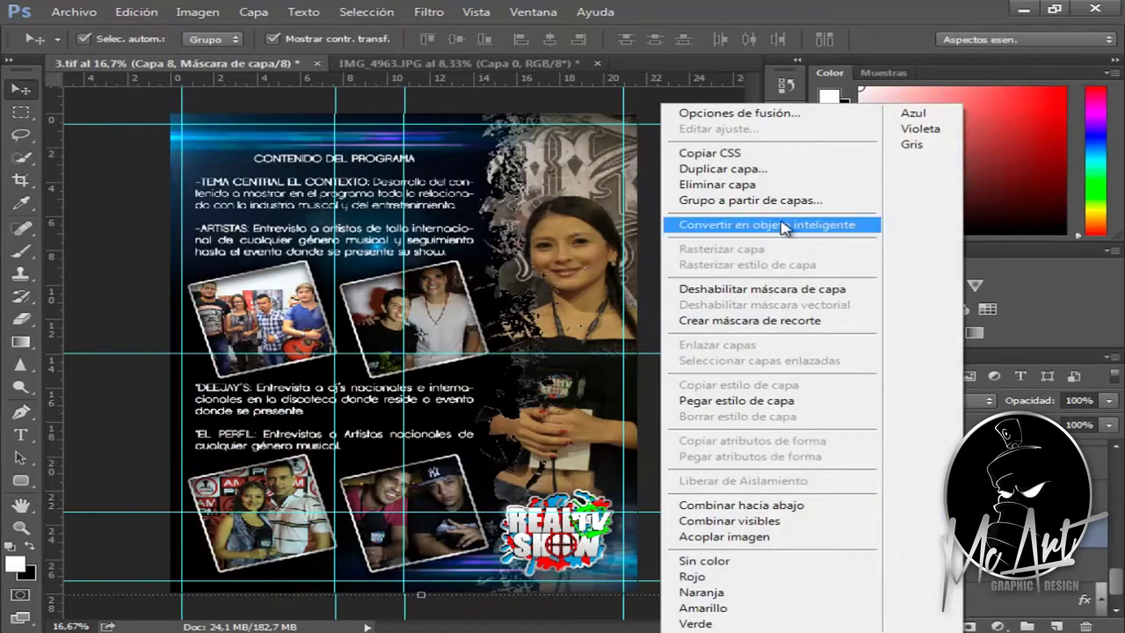
{"action": "key", "text": "Escape"}
{"action": "left_click", "coordinate": [197, 11]}
{"action": "left_click", "coordinate": [545, 176]}
{"action": "left_click", "coordinate": [734, 96]}
{"action": "key", "text": "5"}
{"action": "key", "text": "2"}
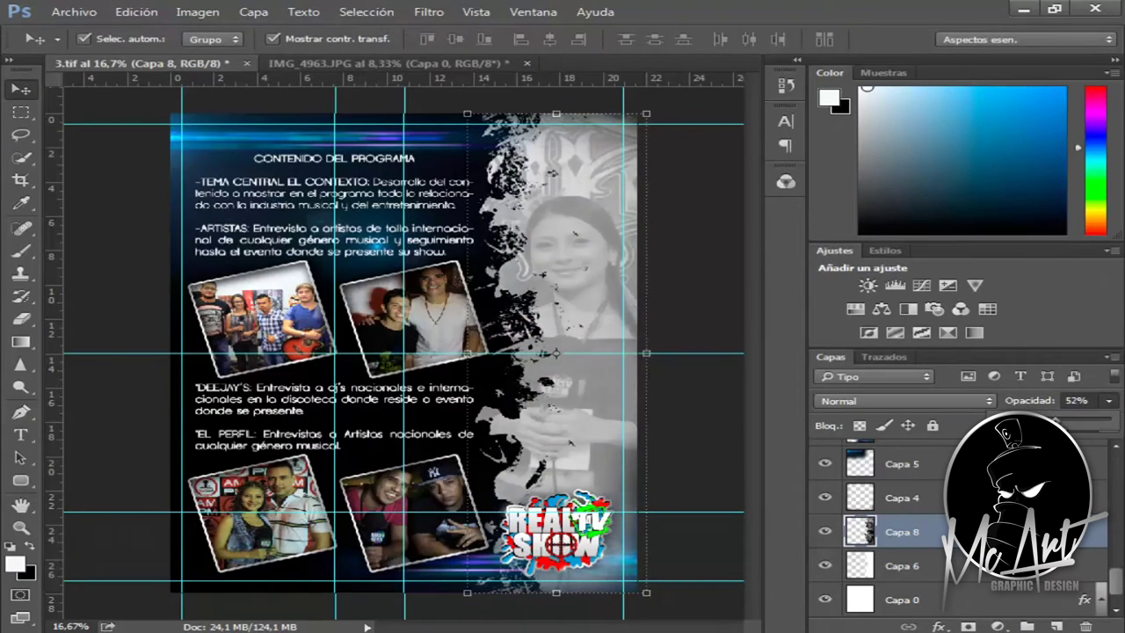
{"action": "left_click", "coordinate": [704, 249]}
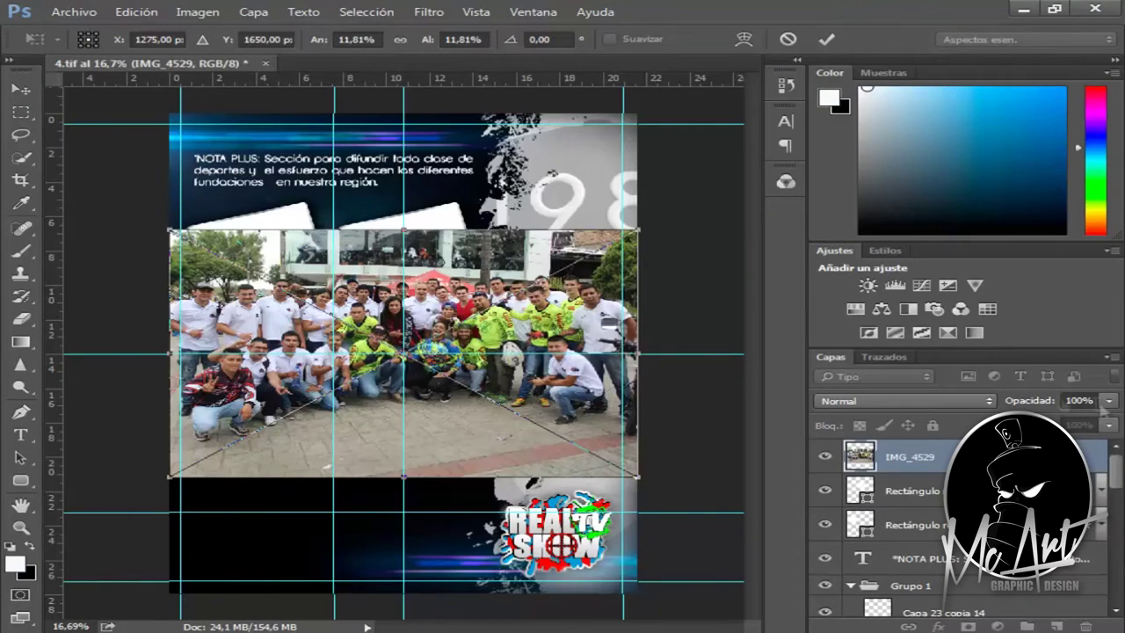
Scale IMG_4529 over the first tilted frame and place it.
{"action": "left_click_drag", "start_coordinate": [645, 230], "coordinate": [393, 204]}
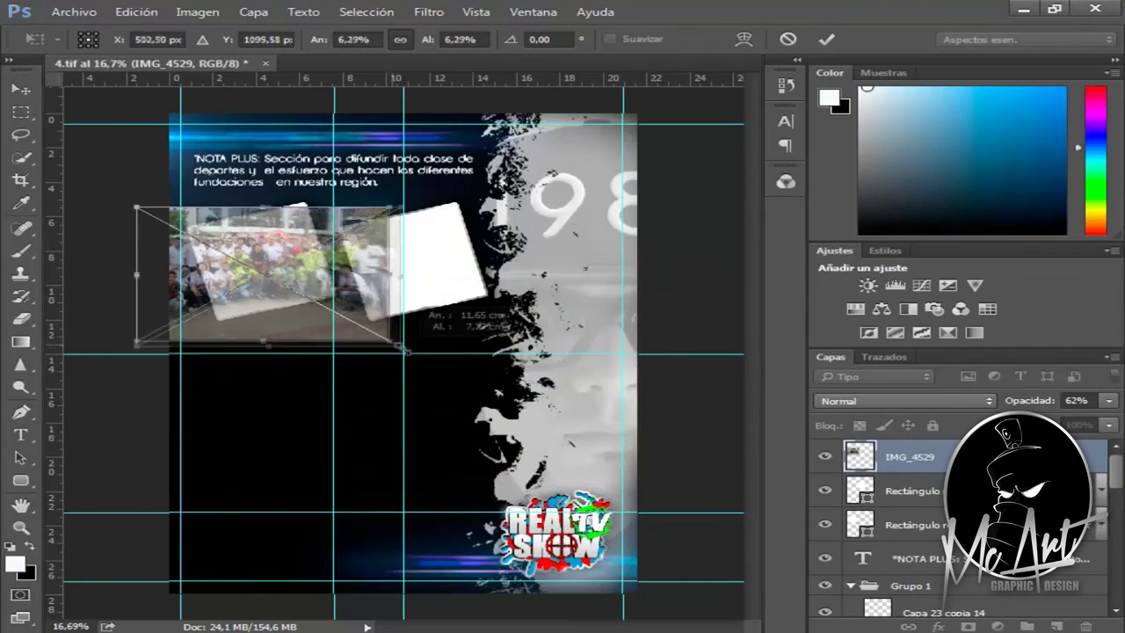
{"action": "key", "text": "v"}
{"action": "left_click", "coordinate": [446, 257]}
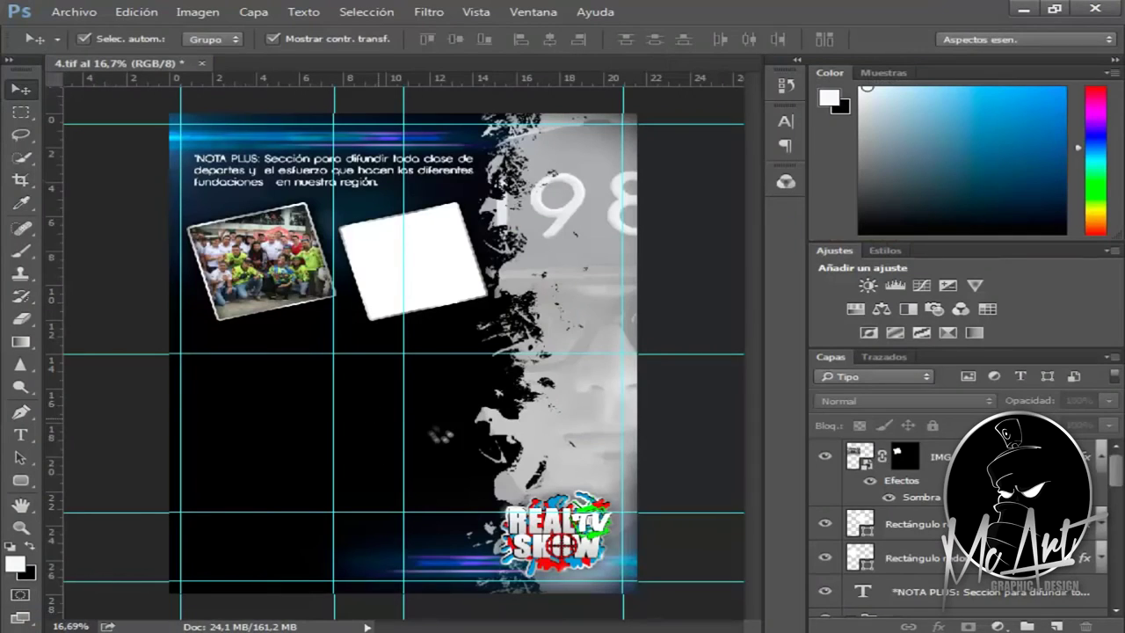
Drag in IMG_3672, scale it over the second tilted frame and clip it into that frame.
{"action": "left_click_drag", "start_coordinate": [538, 603], "coordinate": [404, 353]}
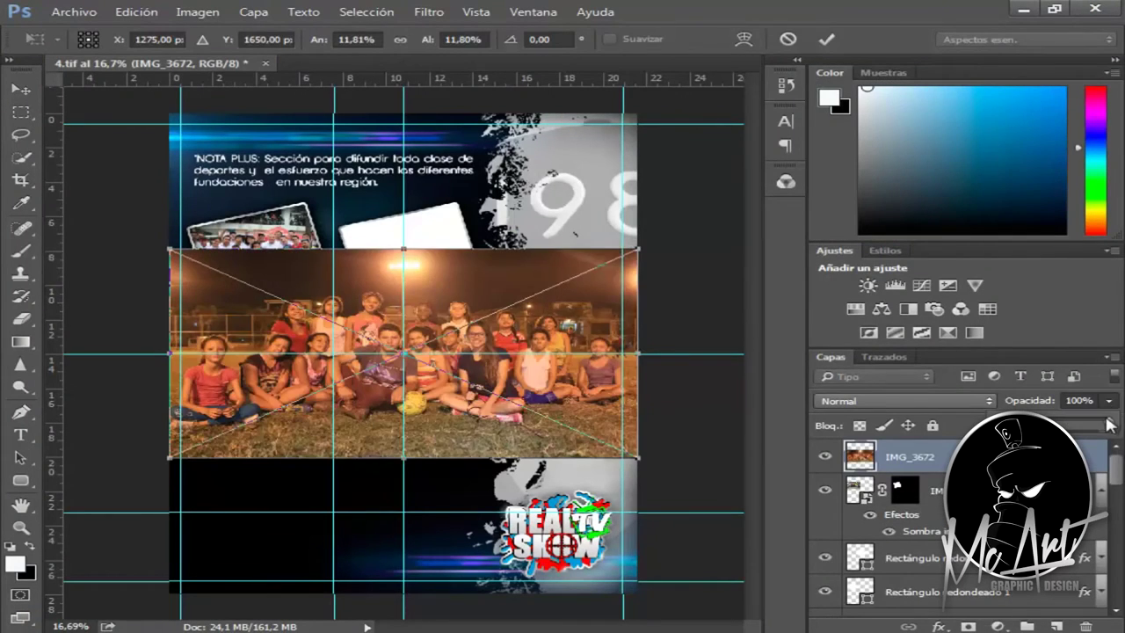
{"action": "left_click_drag", "start_coordinate": [1105, 425], "coordinate": [1074, 422]}
{"action": "left_click_drag", "start_coordinate": [637, 457], "coordinate": [549, 417]}
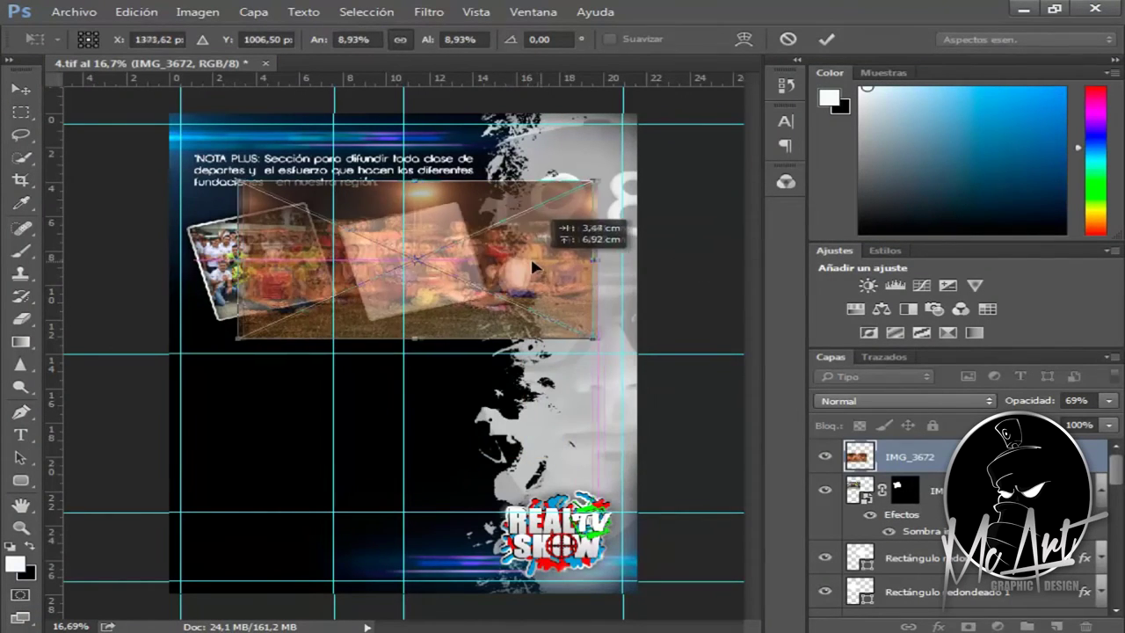
{"action": "left_click_drag", "start_coordinate": [404, 351], "coordinate": [406, 259]}
{"action": "left_click", "coordinate": [20, 89]}
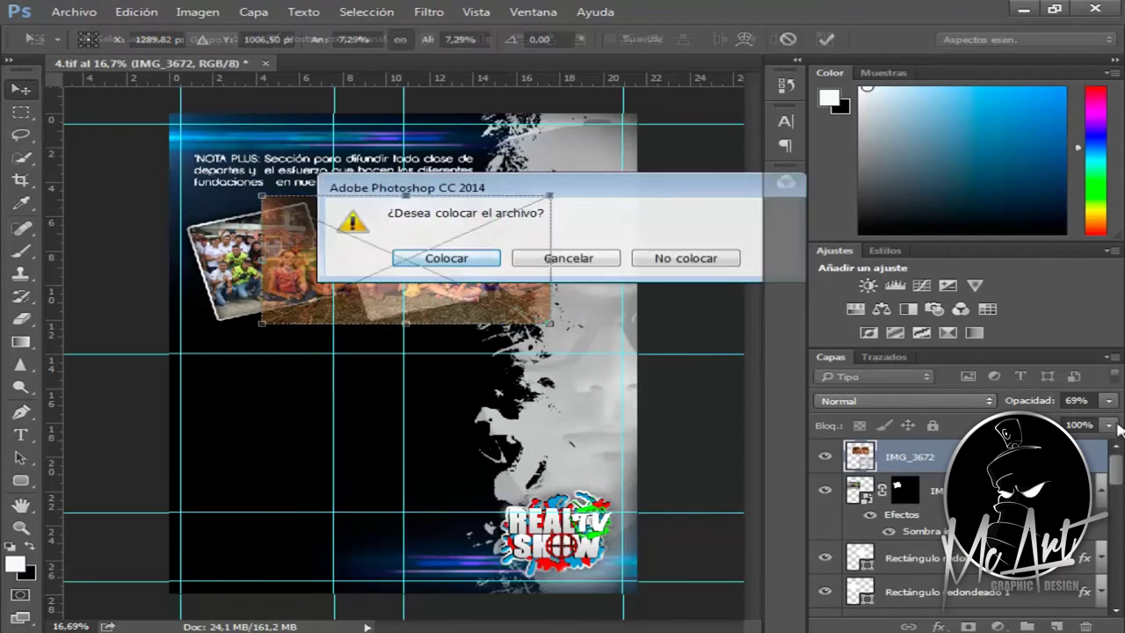
{"action": "left_click", "coordinate": [420, 257]}
{"action": "right_click", "coordinate": [980, 458]}
{"action": "left_click", "coordinate": [695, 417]}
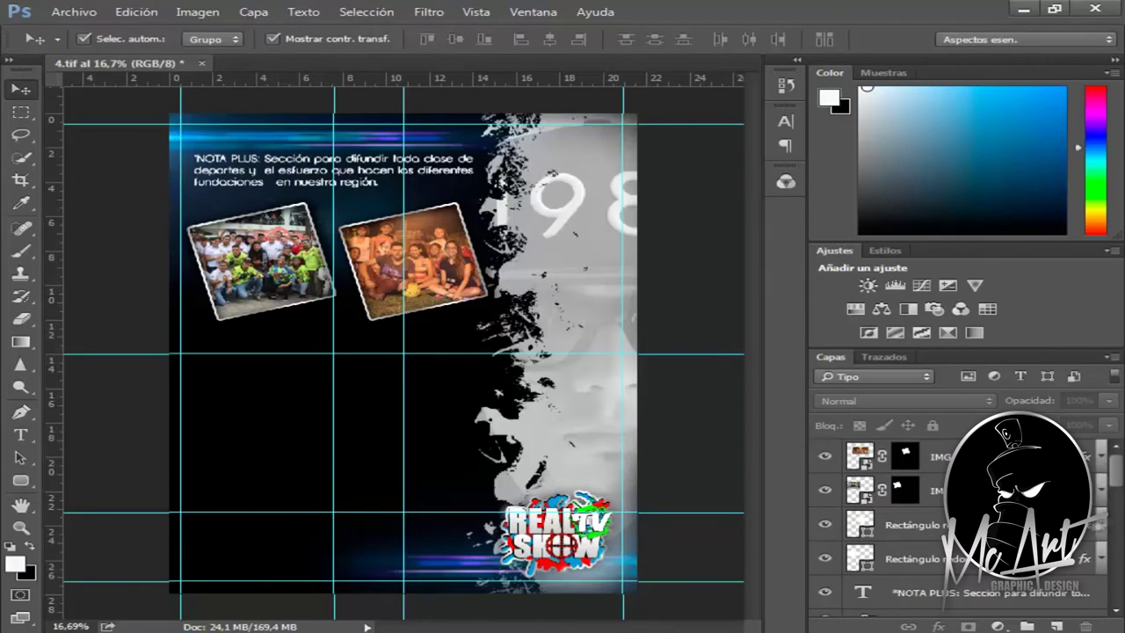
{"action": "left_click", "coordinate": [351, 170]}
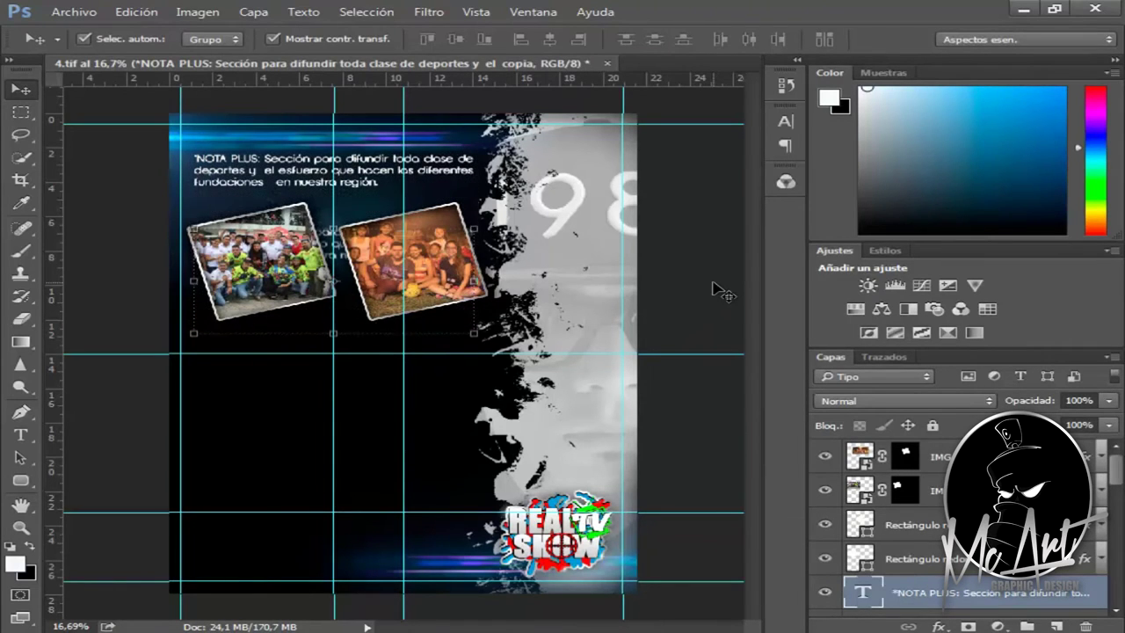
Duplicate the NOTA PLUS paragraph below the photos and paste IMG_4624 into page 4.
{"action": "key", "text": "shift+Down"}
{"action": "key", "text": "shift+Down"}
{"action": "key", "text": "shift+Down"}
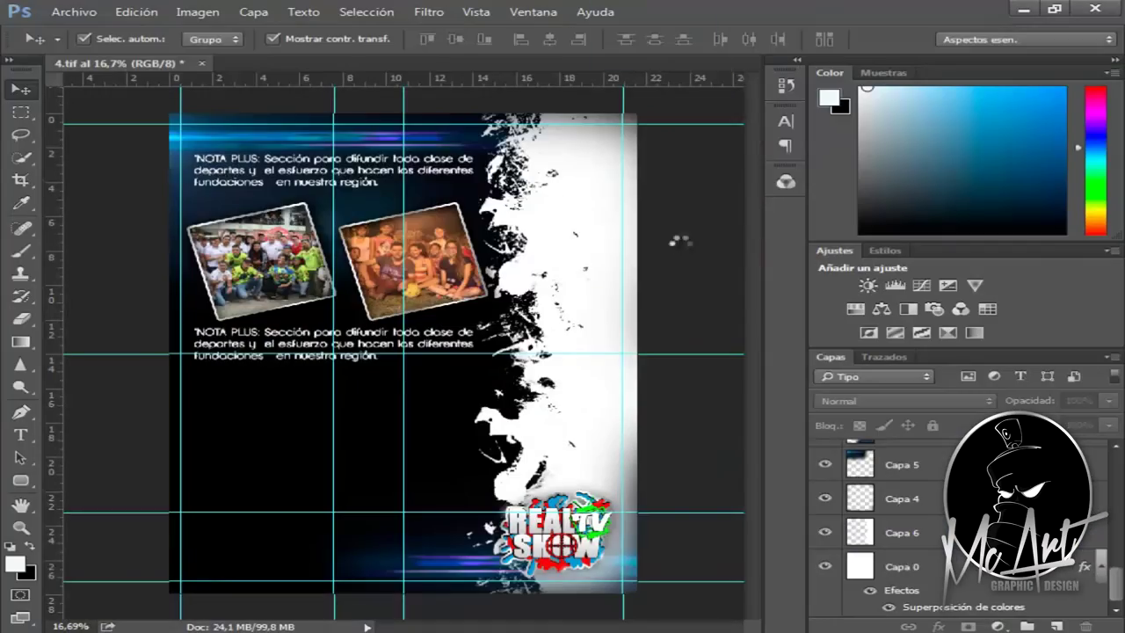
{"action": "key", "text": "ctrl+a"}
{"action": "key", "text": "ctrl+c"}
{"action": "key", "text": "ctrl+Tab"}
{"action": "key", "text": "ctrl+v"}
{"action": "key", "text": "Return"}
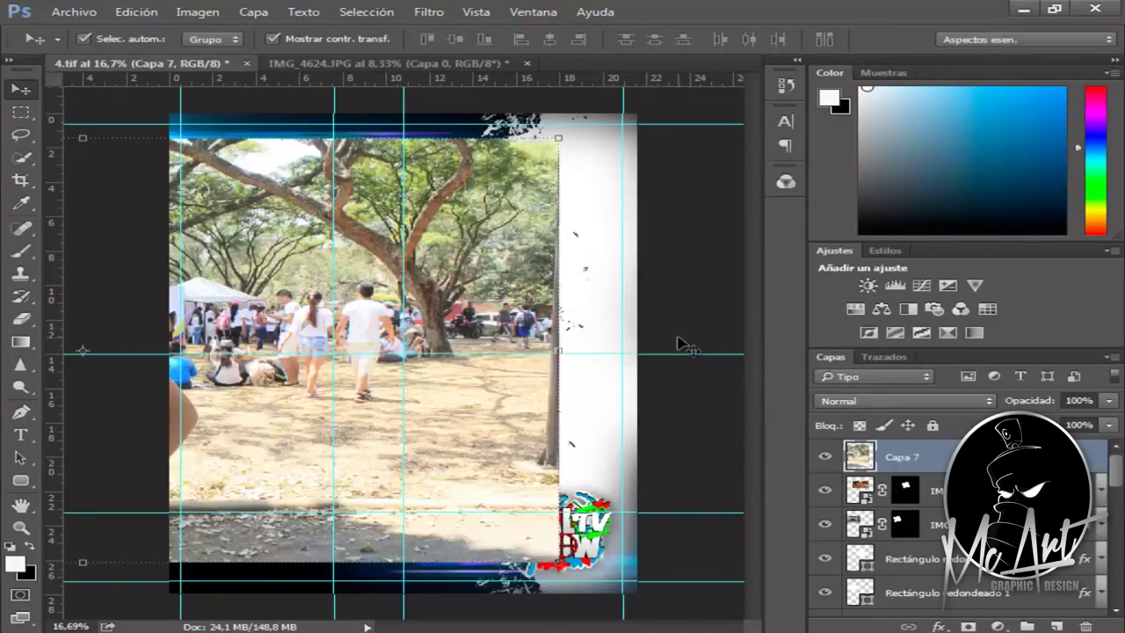
Enlarge the reporter photo to about 120%, set 67% opacity, place it right, and make it a Smart Object.
{"action": "key", "text": "ctrl+t"}
{"action": "mouse_move", "coordinate": [558, 562]}
{"action": "left_mouse_down"}
{"action": "mouse_move", "coordinate": [722, 582]}
{"action": "mouse_move", "coordinate": [743, 601]}
{"action": "left_mouse_up"}
{"action": "key", "text": "v"}
{"action": "left_click", "coordinate": [446, 258]}
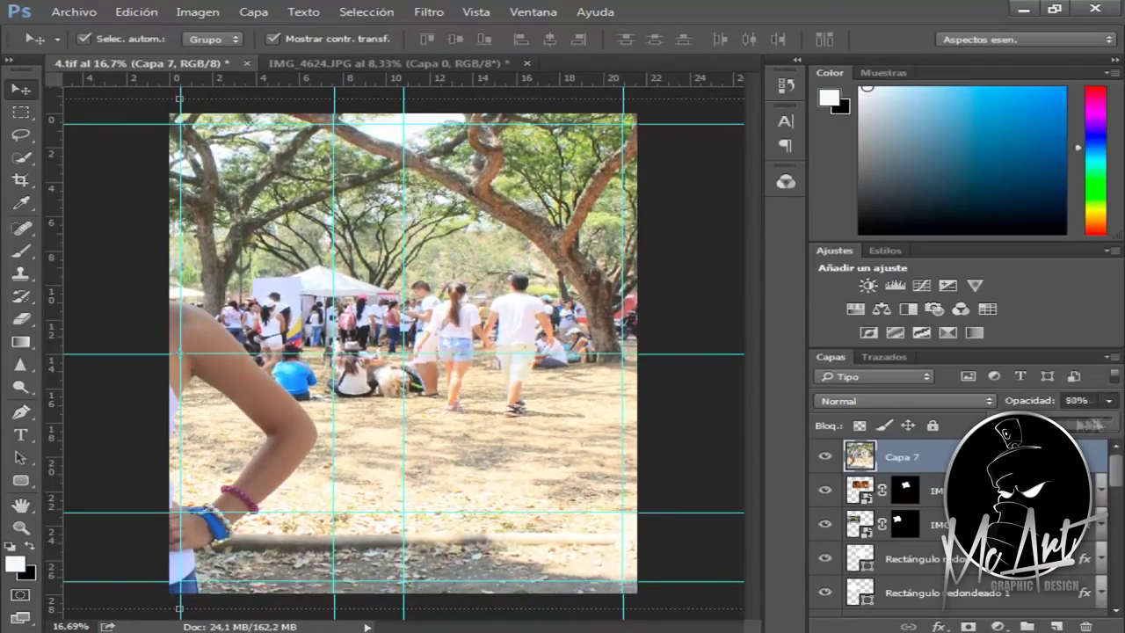
{"action": "key", "text": "6"}
{"action": "key", "text": "7"}
{"action": "left_click_drag", "start_coordinate": [726, 388], "coordinate": [585, 422]}
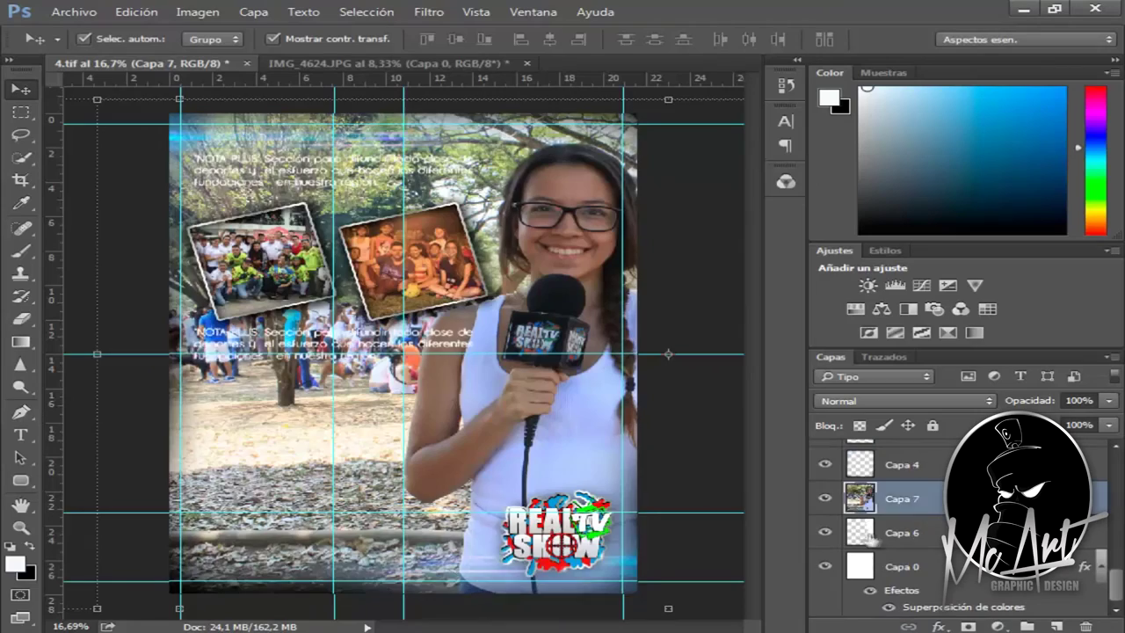
{"action": "right_click", "coordinate": [936, 497]}
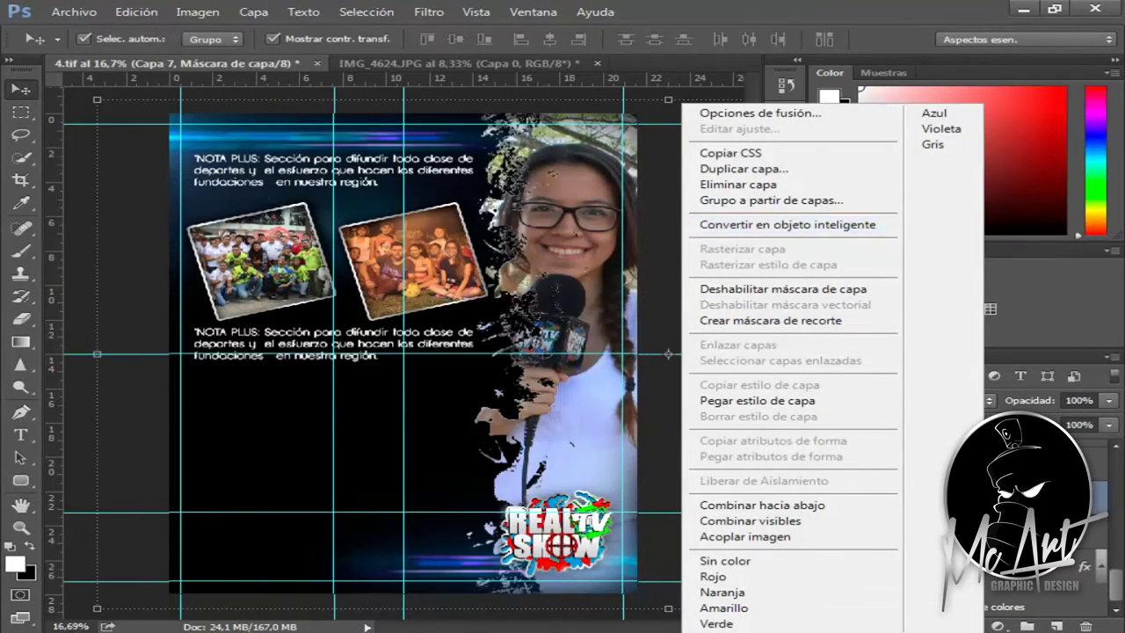
{"action": "left_click", "coordinate": [197, 11]}
{"action": "left_click", "coordinate": [583, 180]}
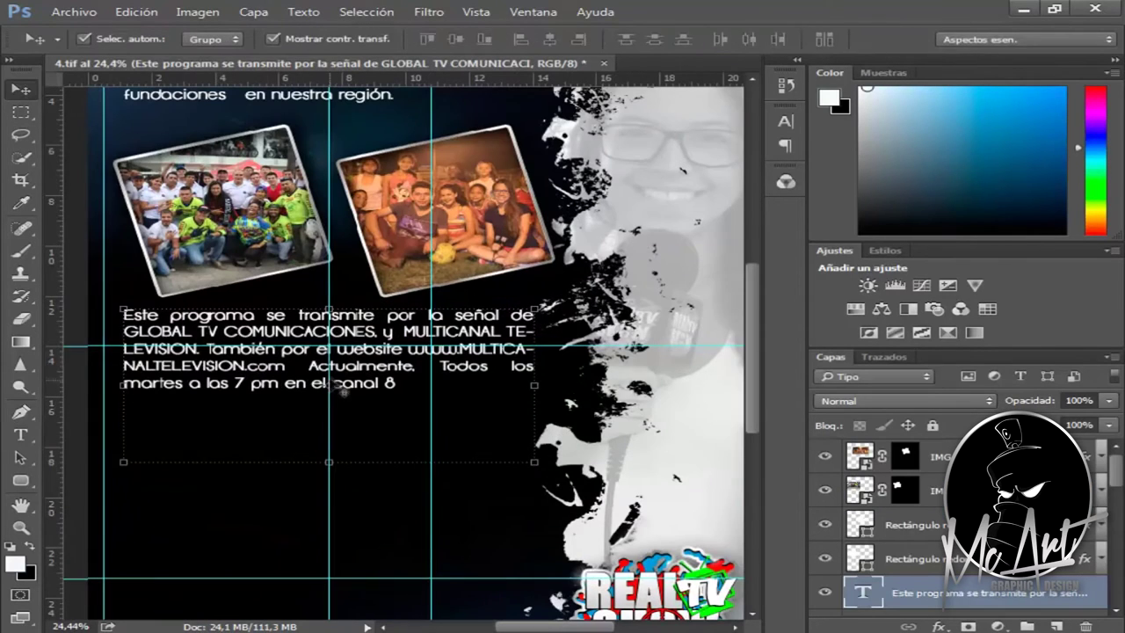
{"action": "left_click", "coordinate": [785, 120]}
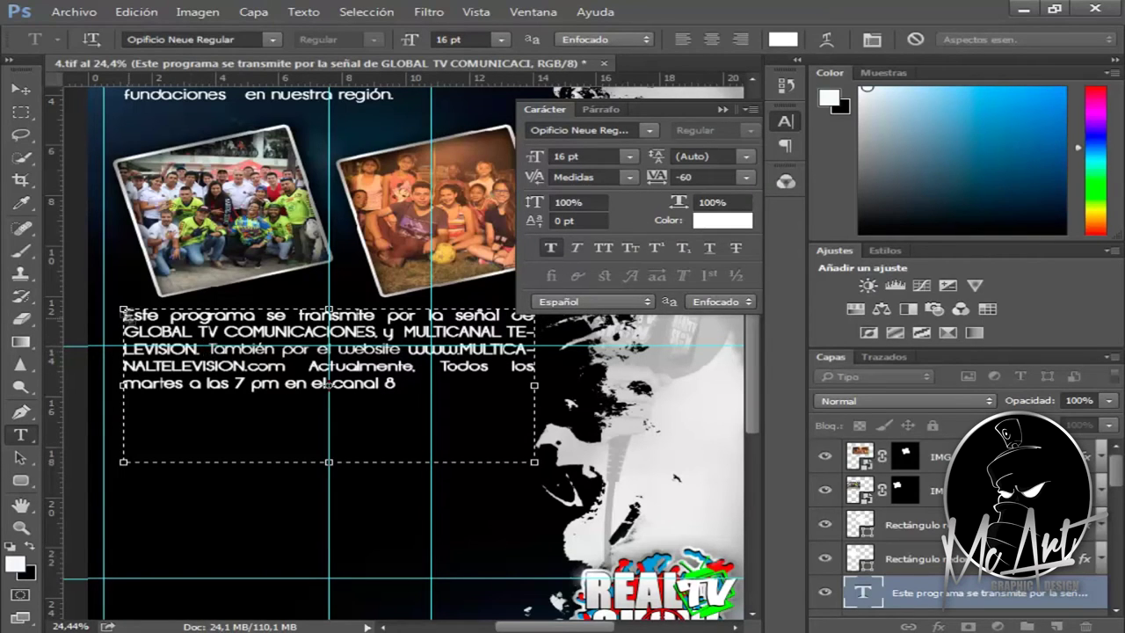
{"action": "left_click_drag", "start_coordinate": [214, 349], "coordinate": [400, 350]}
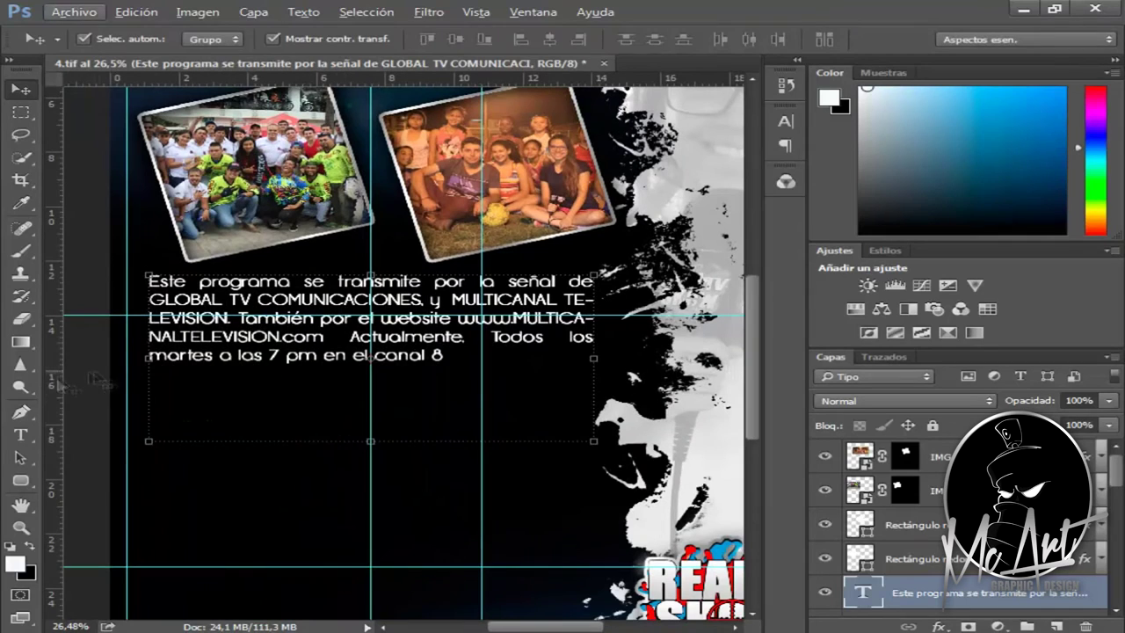
{"action": "key", "text": "t"}
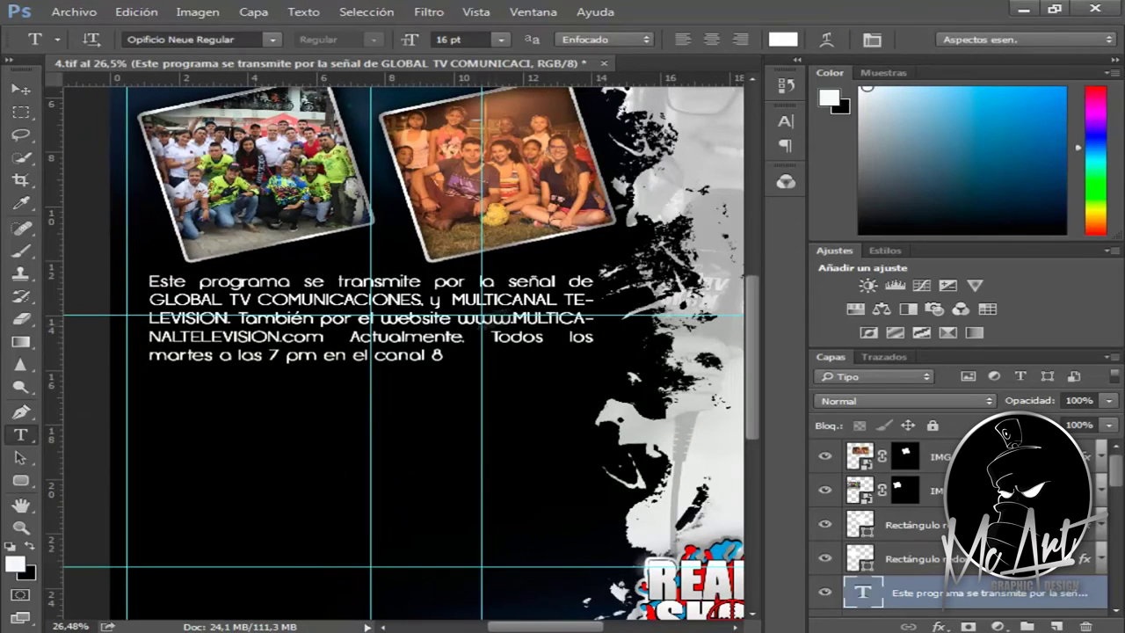
{"action": "type", "text": "multica"}
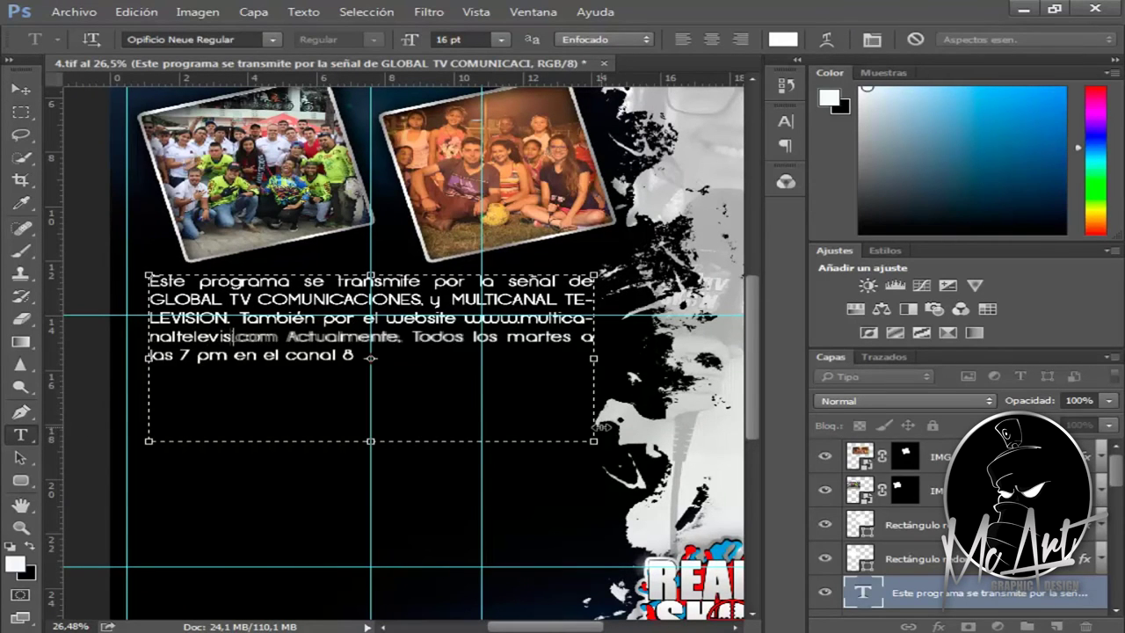
{"action": "left_click", "coordinate": [20, 88]}
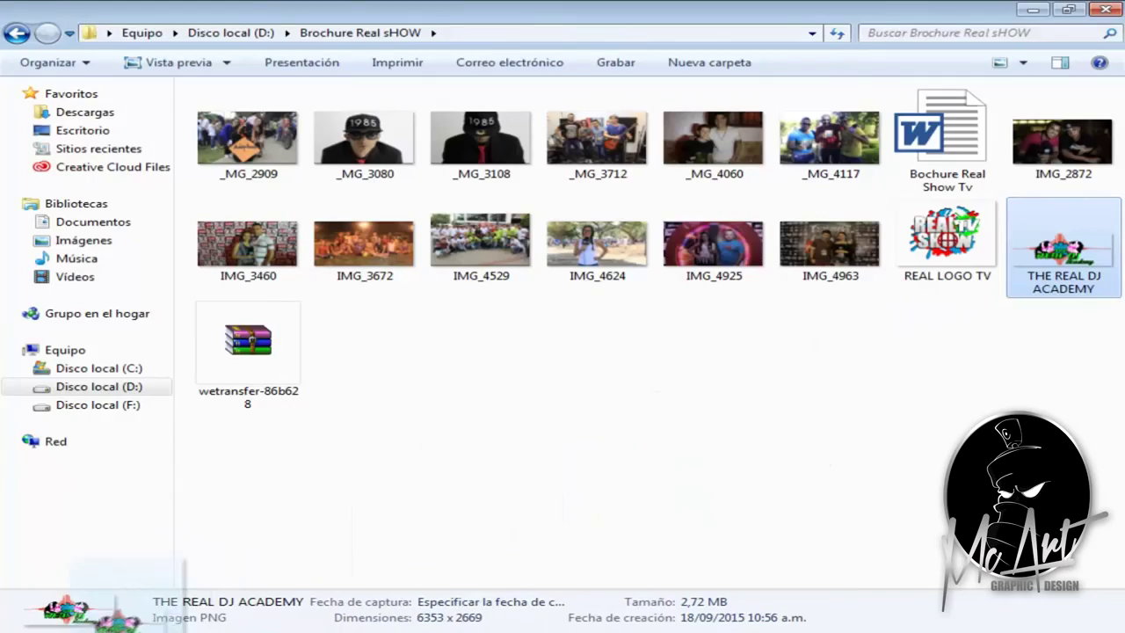
Place THE REAL DJ ACADEMY logo under APOYAN: and give it a coloured Stroke style.
{"action": "left_click_drag", "start_coordinate": [524, 600], "coordinate": [577, 490]}
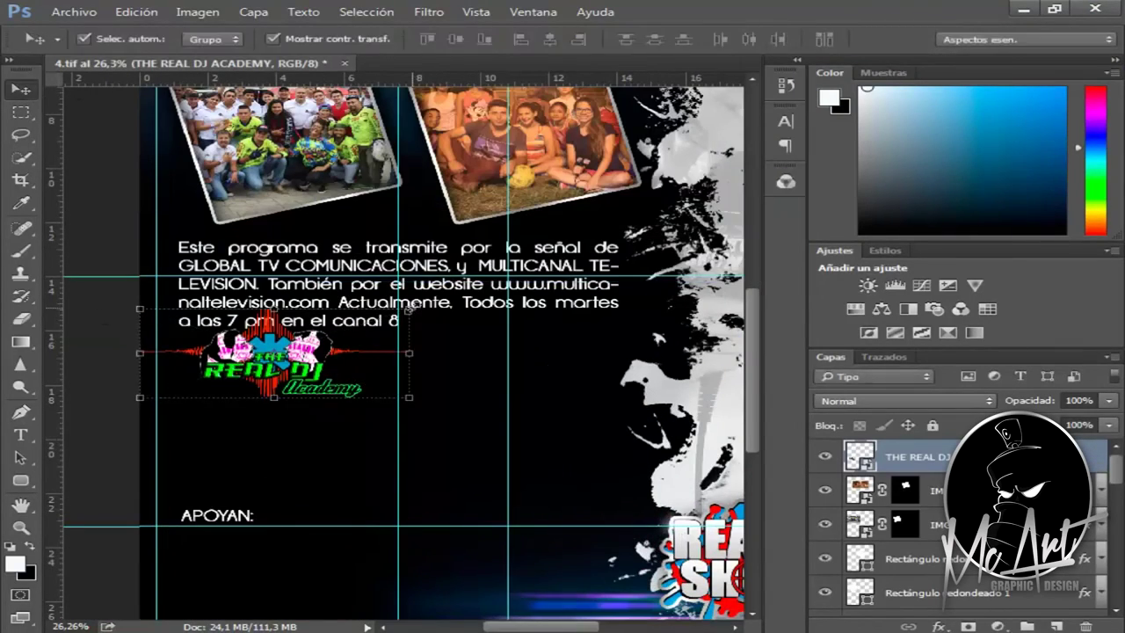
{"action": "left_click_drag", "start_coordinate": [274, 352], "coordinate": [303, 569]}
{"action": "left_click_drag", "start_coordinate": [439, 615], "coordinate": [351, 587]}
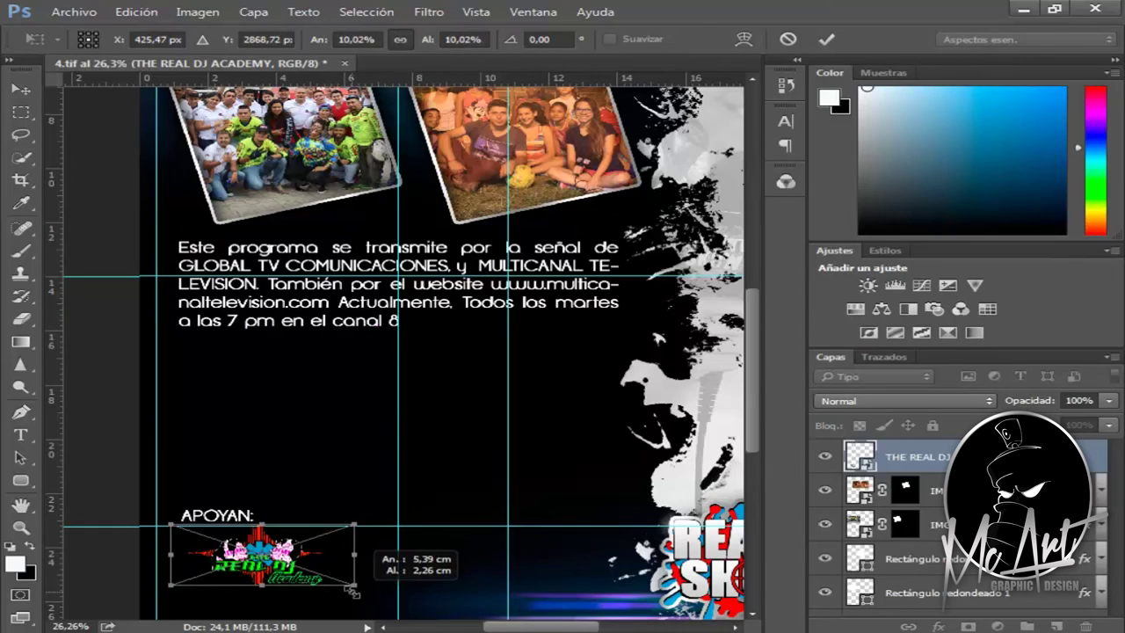
{"action": "left_click", "coordinate": [19, 87]}
{"action": "left_click", "coordinate": [444, 257]}
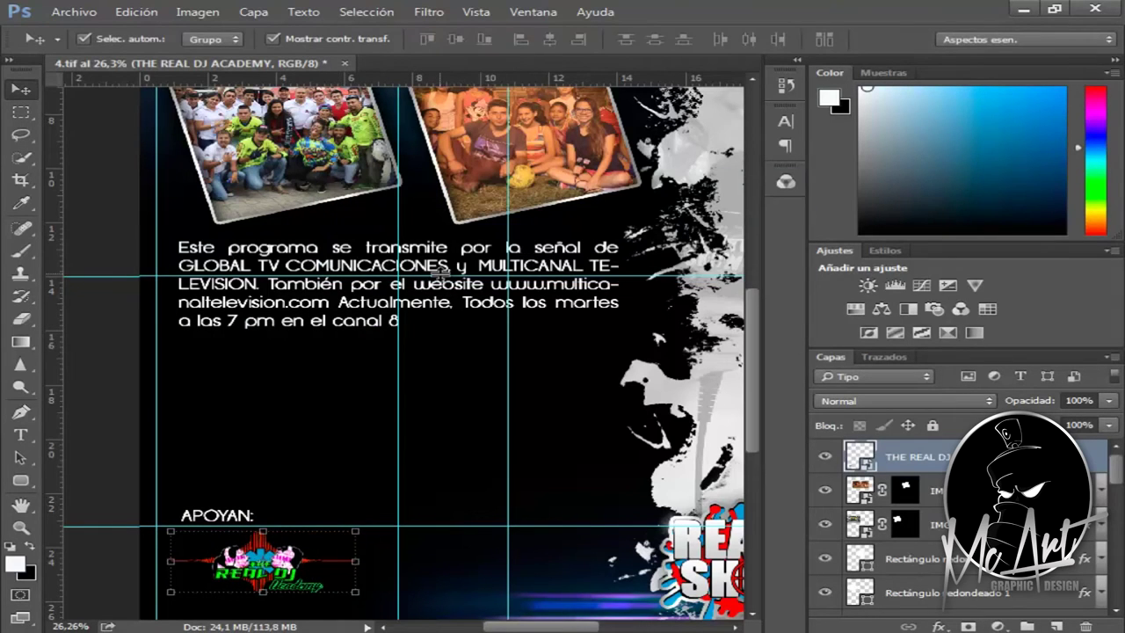
{"action": "right_click", "coordinate": [919, 452]}
{"action": "left_click", "coordinate": [615, 104]}
{"action": "left_click", "coordinate": [189, 203]}
{"action": "left_click", "coordinate": [441, 251]}
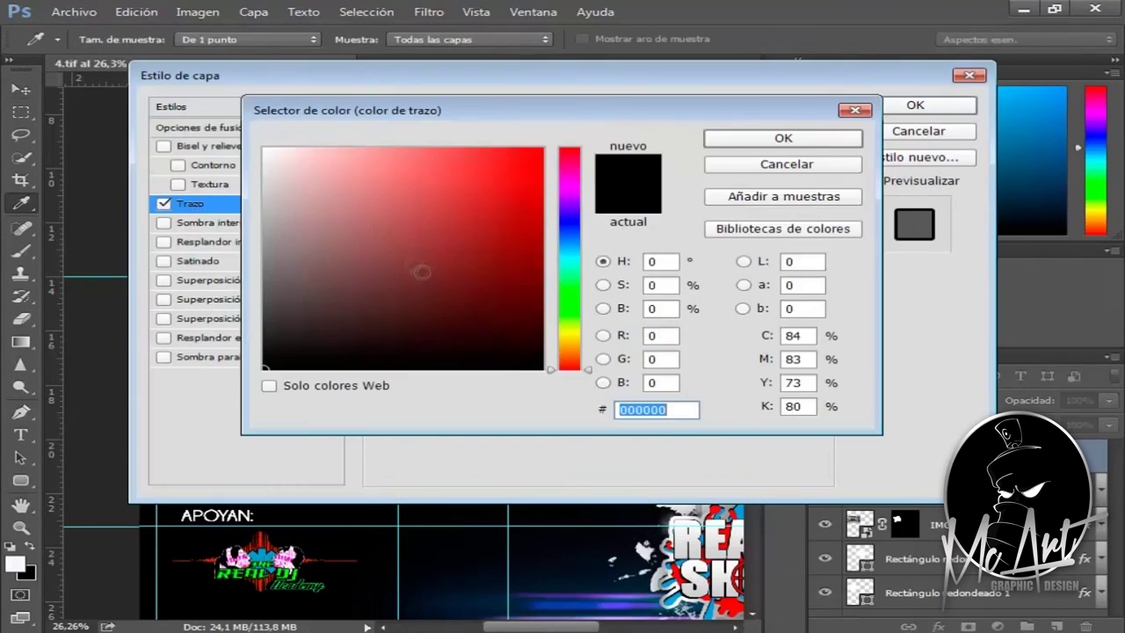
{"action": "left_click", "coordinate": [277, 139]}
{"action": "left_click", "coordinate": [715, 140]}
{"action": "left_click", "coordinate": [914, 105]}
Place the Jhan Graphic logo beside the DJ logo with Trama blend mode.
{"action": "key", "text": "alt+Tab"}
{"action": "left_click_drag", "start_coordinate": [244, 490], "coordinate": [405, 352]}
{"action": "left_click_drag", "start_coordinate": [727, 99], "coordinate": [475, 352]}
{"action": "mouse_move", "coordinate": [378, 420]}
{"action": "left_mouse_down"}
{"action": "mouse_move", "coordinate": [342, 455]}
{"action": "mouse_move", "coordinate": [424, 526]}
{"action": "left_mouse_up"}
{"action": "left_click", "coordinate": [19, 88]}
{"action": "left_click", "coordinate": [444, 257]}
{"action": "left_click", "coordinate": [906, 401]}
{"action": "left_click", "coordinate": [905, 167]}
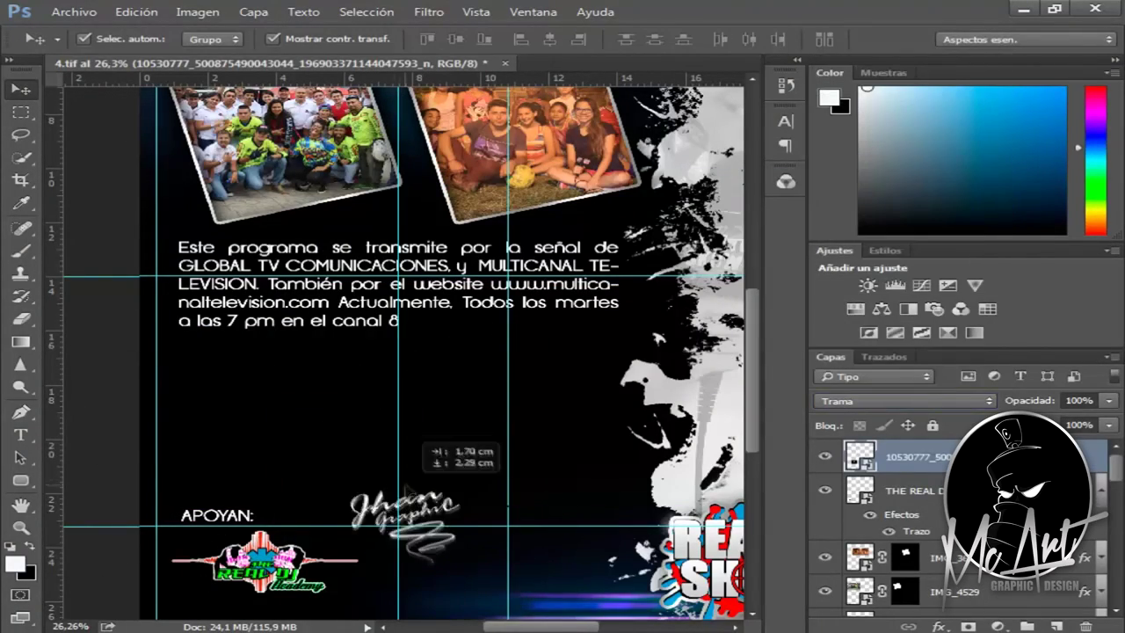
{"action": "key", "text": "ctrl+0"}
{"action": "key", "text": "ctrl+o"}
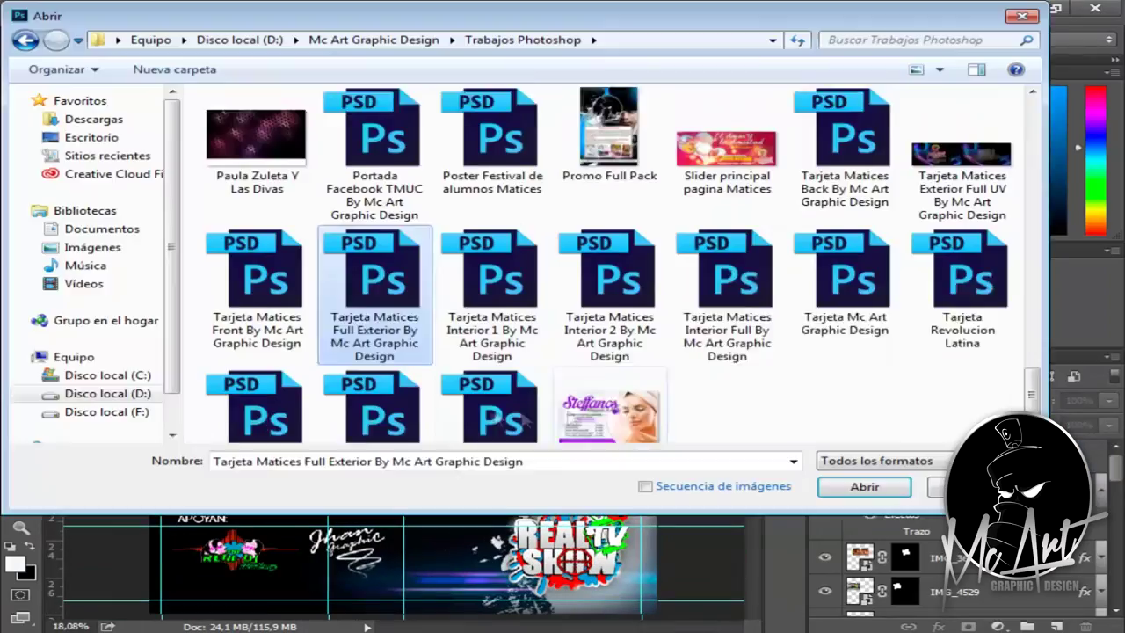
Bring the Mc Art logo from the Tarjeta Matices Full Exterior file into the page and shrink it to about 5.6%.
{"action": "key", "text": "Return"}
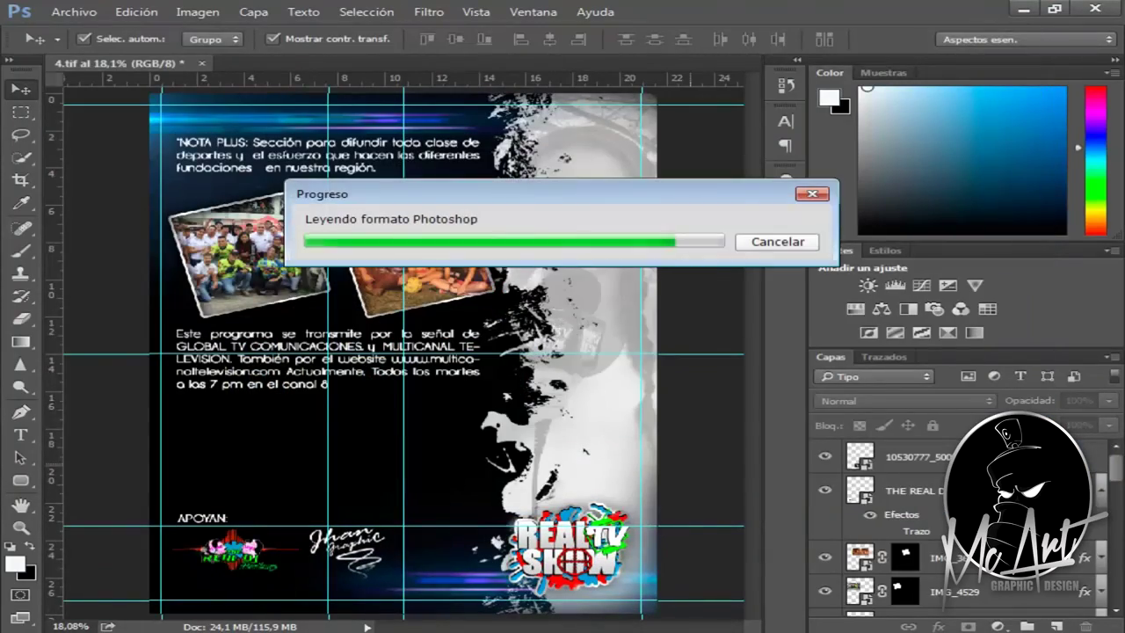
{"action": "key", "text": "ctrl+t"}
{"action": "key", "text": "ctrl+0"}
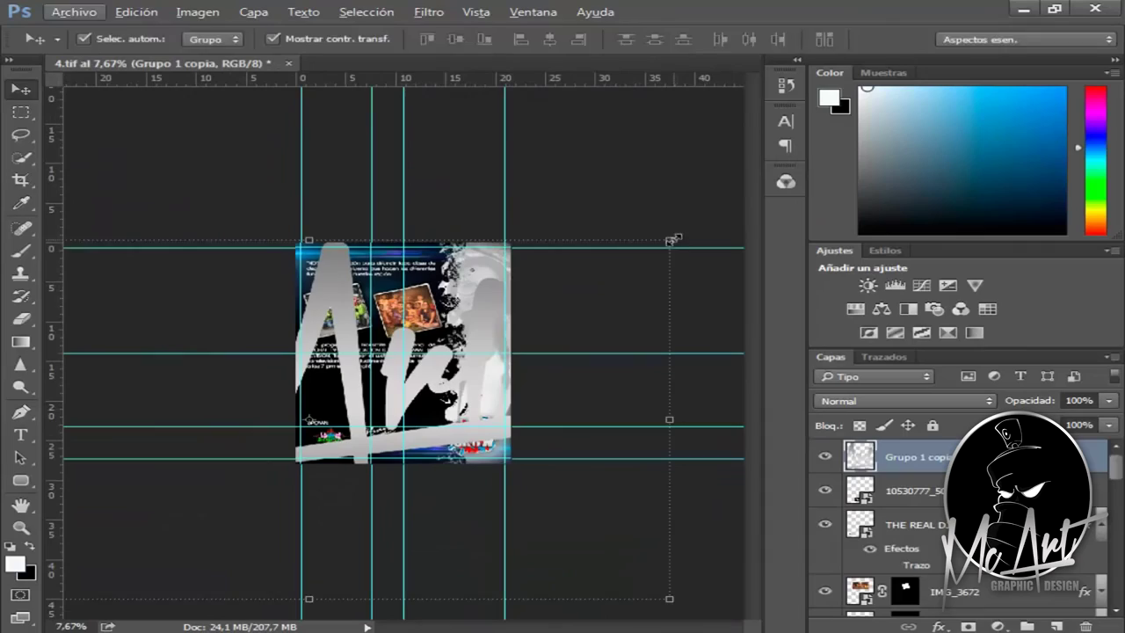
{"action": "left_click_drag", "start_coordinate": [670, 239], "coordinate": [352, 527]}
{"action": "scroll", "coordinate": [742, 384], "scroll_direction": "up", "scroll_amount": 3}
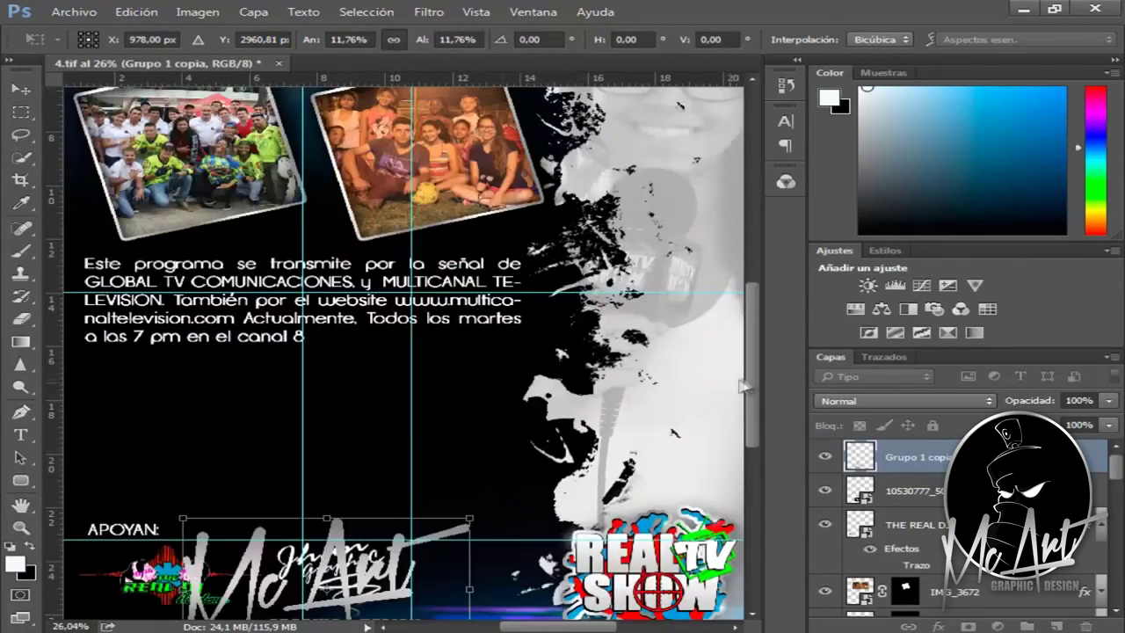
{"action": "scroll", "coordinate": [519, 372], "scroll_direction": "up", "scroll_amount": 2}
{"action": "left_click_drag", "start_coordinate": [519, 372], "coordinate": [378, 409]}
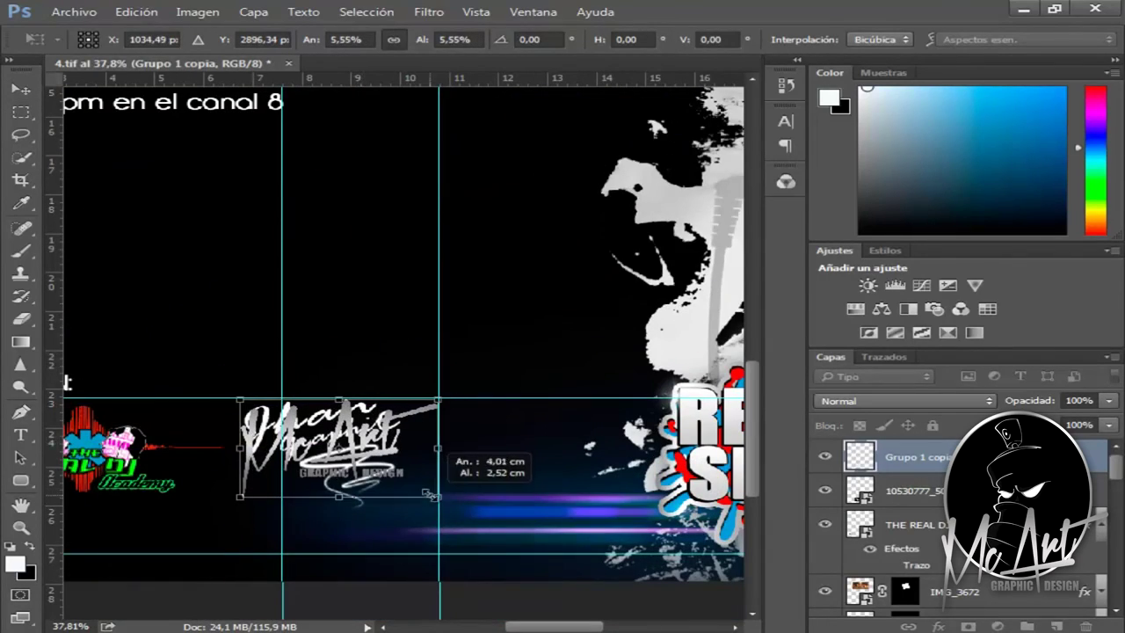
{"action": "key", "text": "v"}
{"action": "left_click", "coordinate": [424, 256]}
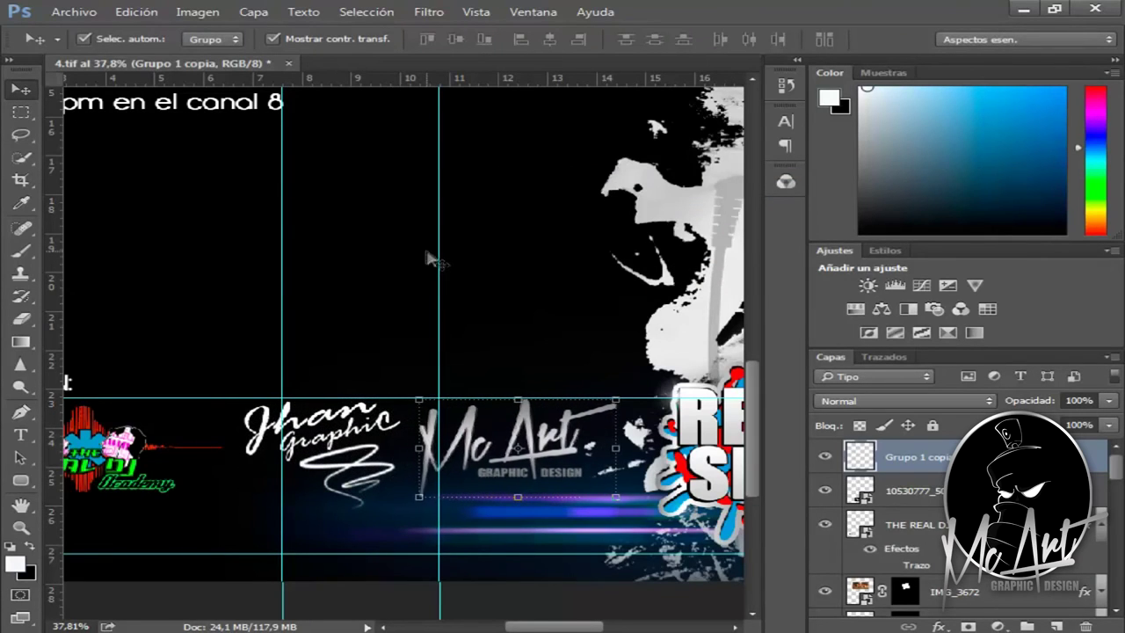
Shrink the row of three sponsor logos under APOYAN: and nudge it slightly upward.
{"action": "left_click_drag", "start_coordinate": [429, 260], "coordinate": [219, 479]}
{"action": "scroll", "coordinate": [400, 264], "scroll_direction": "down", "scroll_amount": 1}
{"action": "key", "text": "ctrl+t"}
{"action": "left_click_drag", "start_coordinate": [576, 413], "coordinate": [536, 417]}
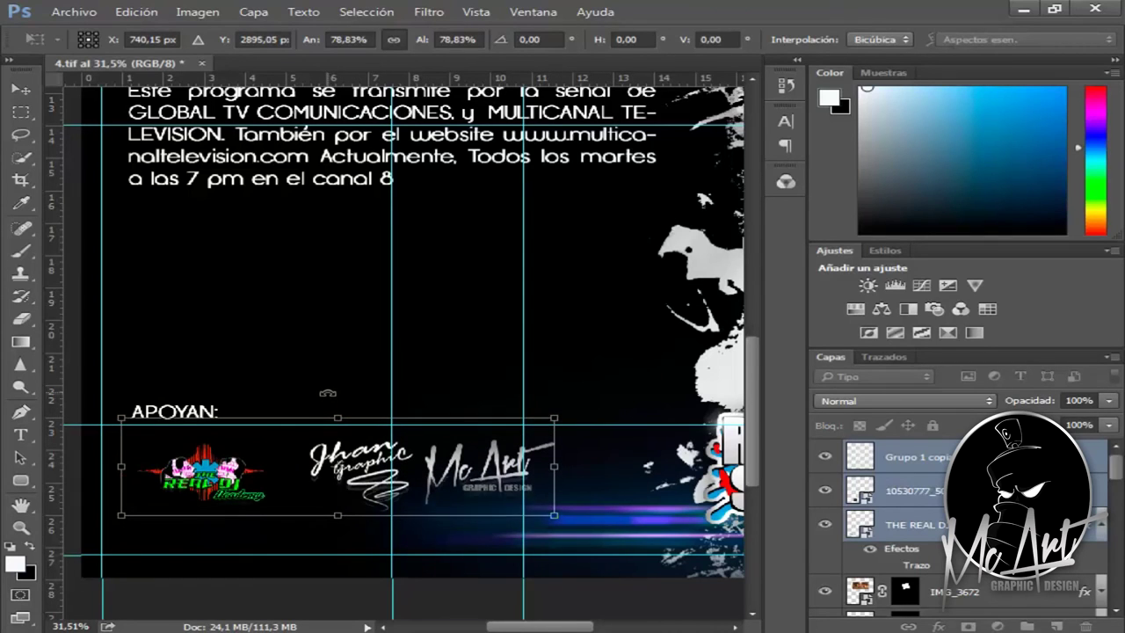
{"action": "key", "text": "Up"}
{"action": "key", "text": "Up"}
{"action": "key", "text": "Up"}
{"action": "left_click", "coordinate": [22, 92]}
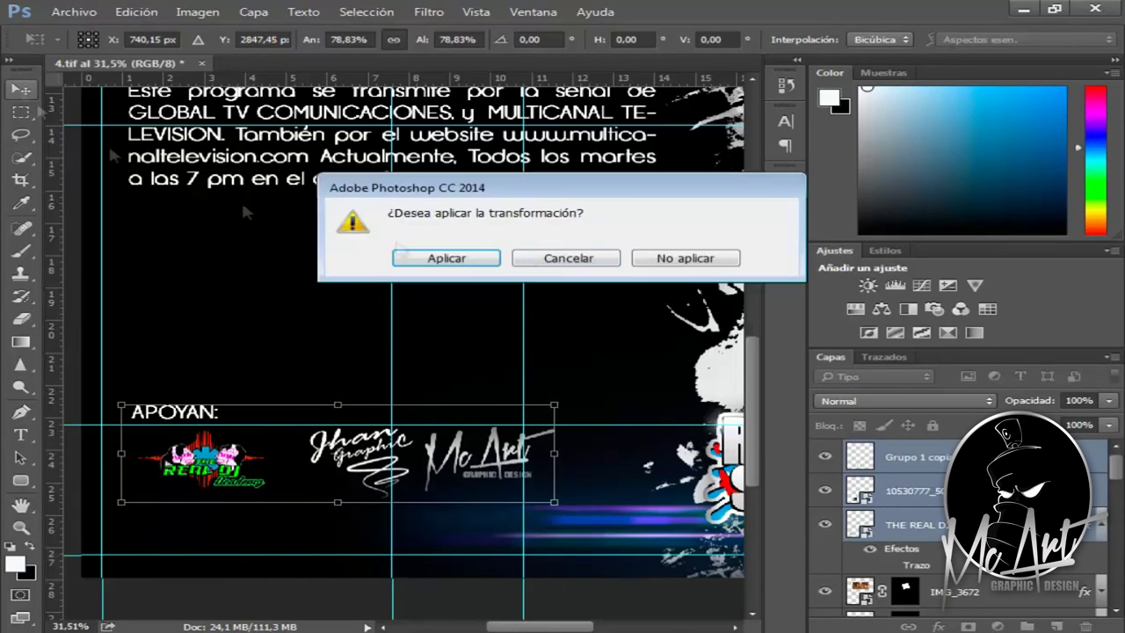
{"action": "left_click", "coordinate": [470, 261]}
Transform the two right-hand logos together and add a colour overlay to the Mc Art logo.
{"action": "mouse_move", "coordinate": [290, 510]}
{"action": "left_mouse_down"}
{"action": "mouse_move", "coordinate": [576, 400]}
{"action": "mouse_move", "coordinate": [493, 426]}
{"action": "left_mouse_up"}
{"action": "key", "text": "ctrl+t"}
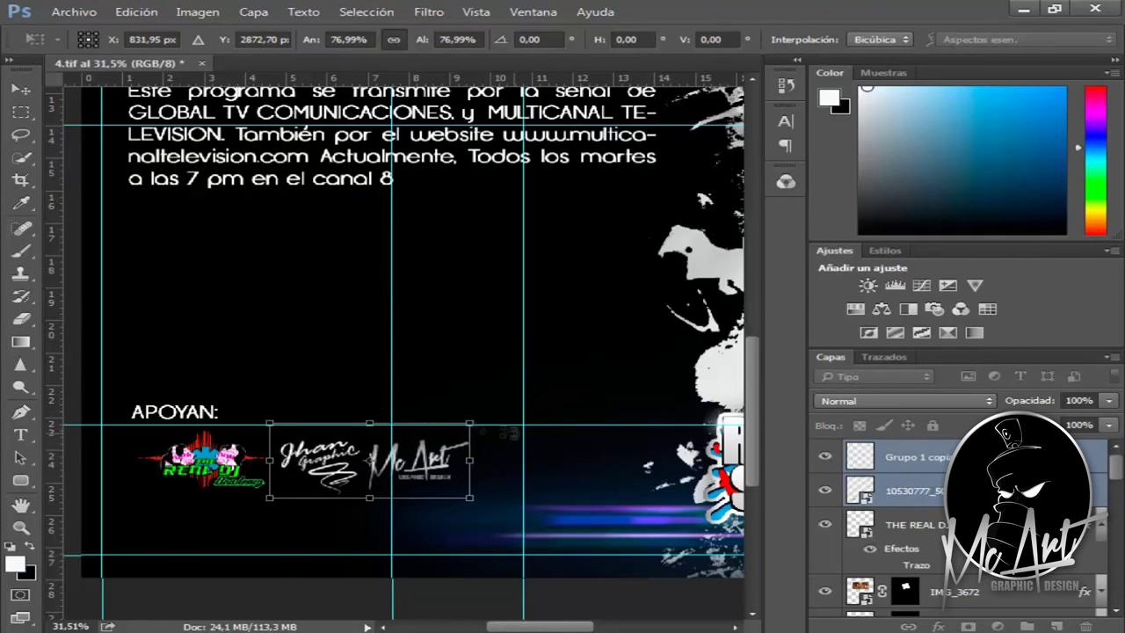
{"action": "key", "text": "Return"}
{"action": "left_click", "coordinate": [929, 457]}
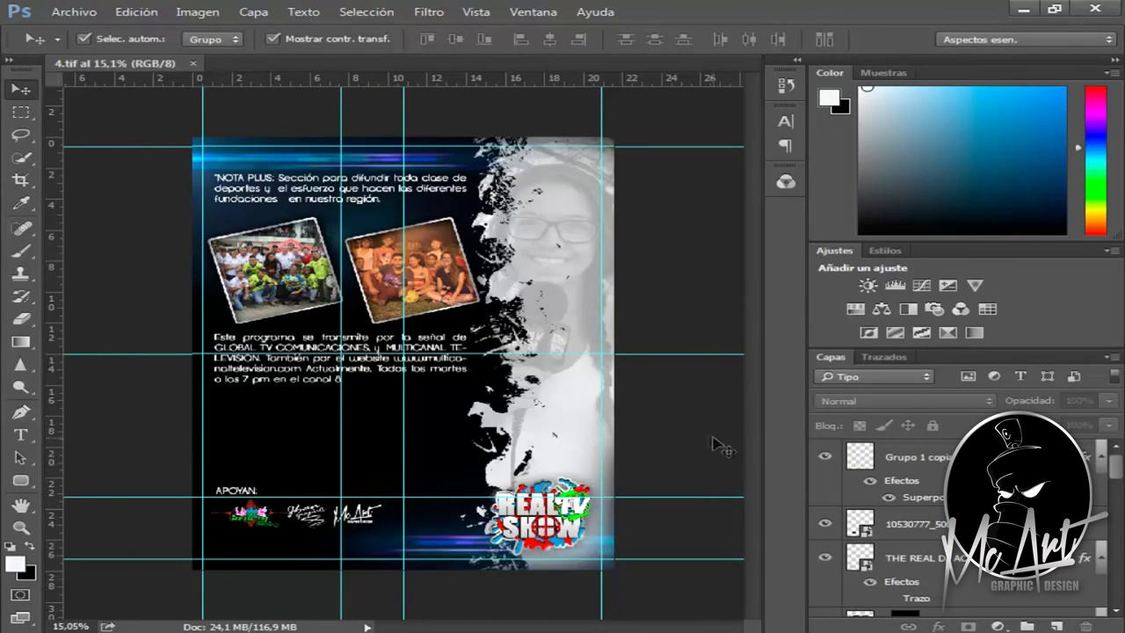
End the broadcast paragraph with a period.
{"action": "scroll", "coordinate": [365, 461], "scroll_direction": "up", "scroll_amount": 1}
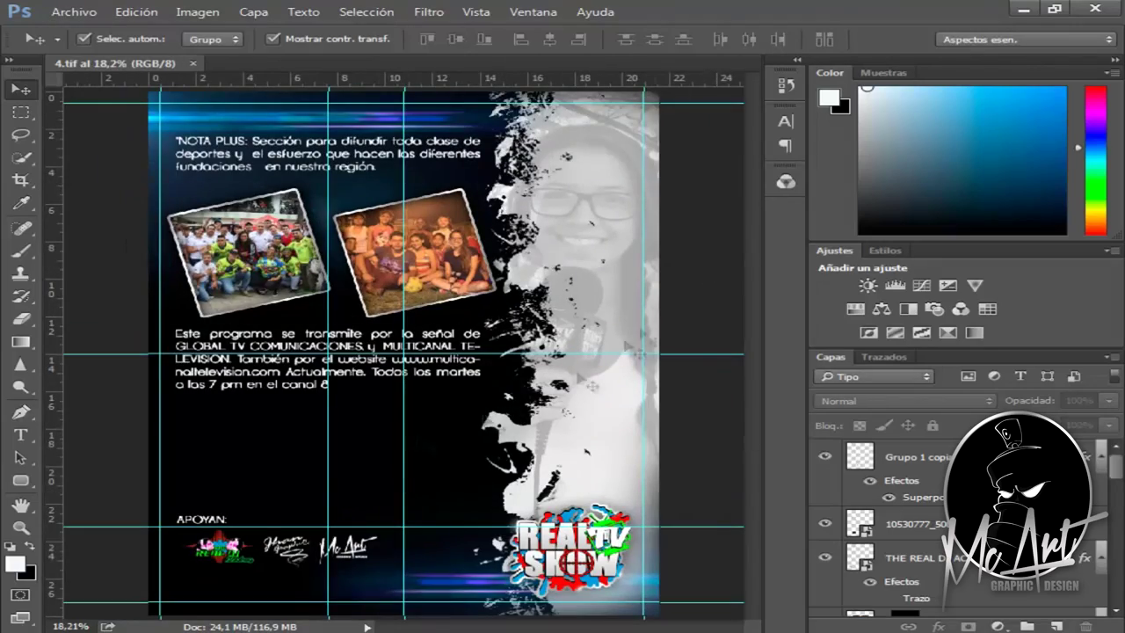
{"action": "scroll", "coordinate": [329, 391], "scroll_direction": "up", "scroll_amount": 5}
{"action": "double_click", "coordinate": [329, 400]}
{"action": "type", "text": "."}
{"action": "key", "text": "ctrl+Return"}
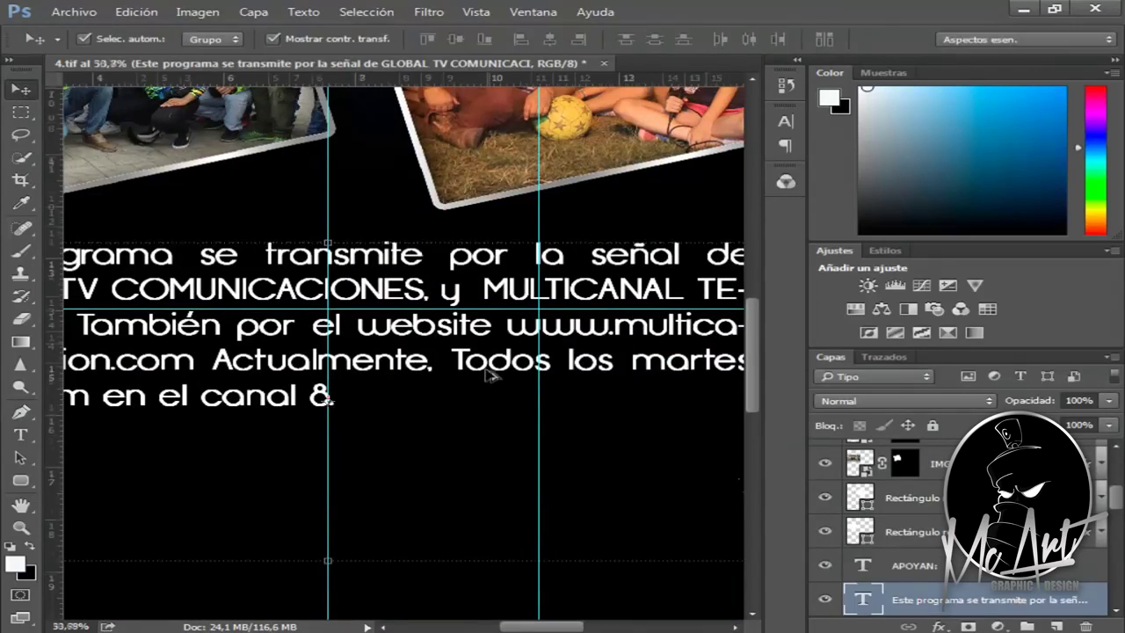
{"action": "key", "text": "ctrl+0"}
{"action": "left_click", "coordinate": [712, 300]}
On the 1.tif cover, group the REAL SHOW TV logo layers into Grupo 1.
{"action": "key", "text": "ctrl+Tab"}
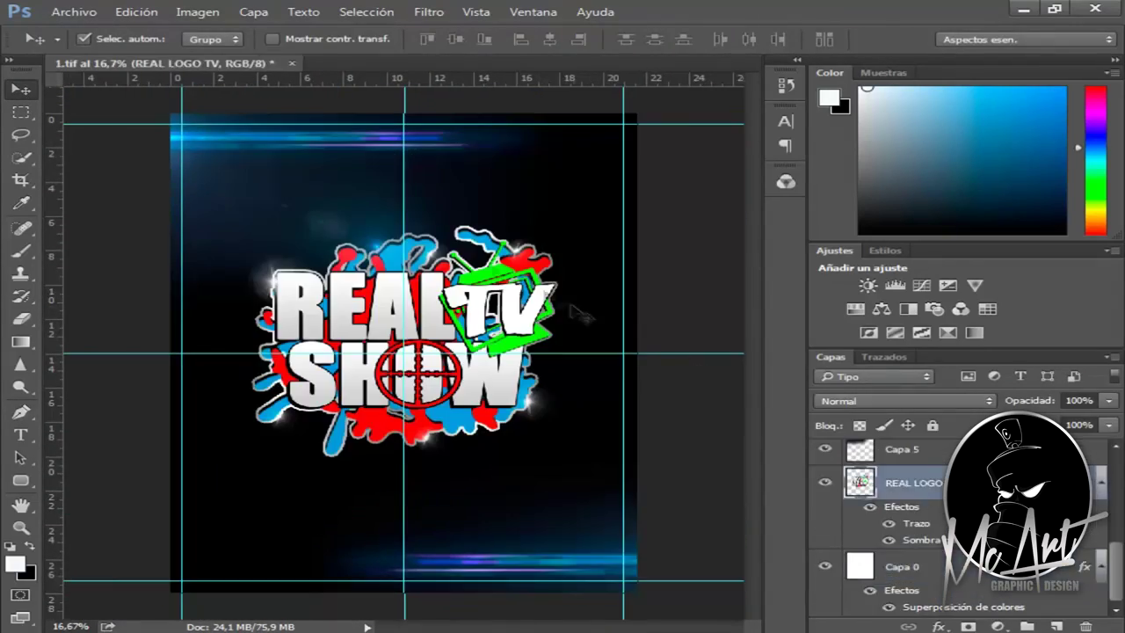
{"action": "key", "text": "ctrl+0"}
{"action": "key", "text": "ctrl+t"}
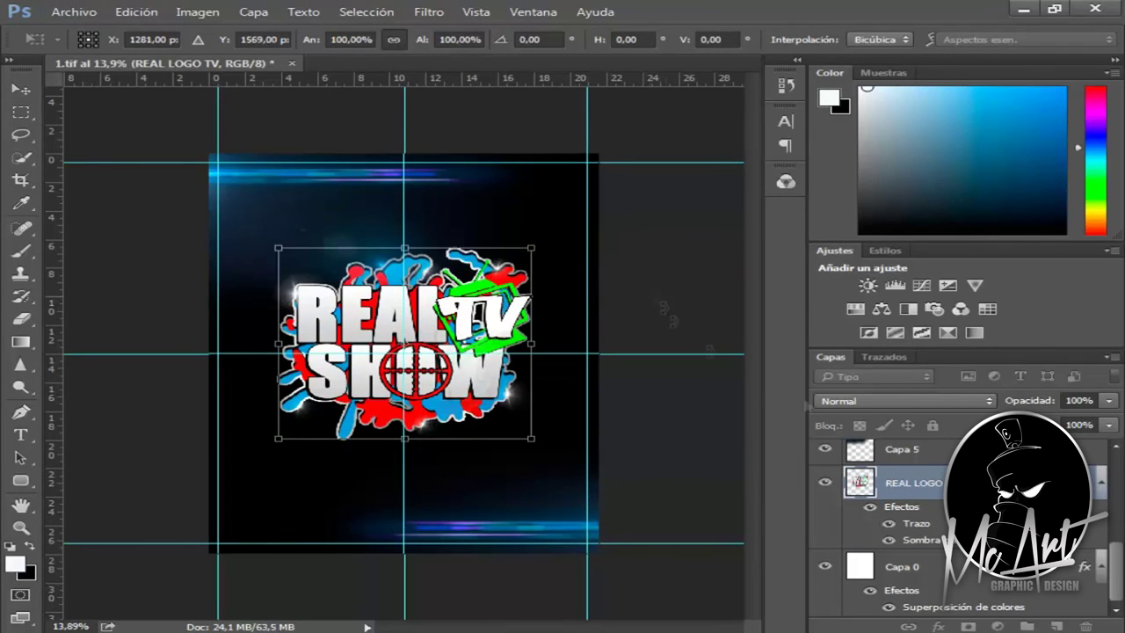
{"action": "scroll", "coordinate": [918, 520], "scroll_direction": "down", "scroll_amount": 5}
{"action": "left_click", "coordinate": [929, 464]}
{"action": "key", "text": "Return"}
{"action": "left_click", "coordinate": [929, 460], "text": "shift"}
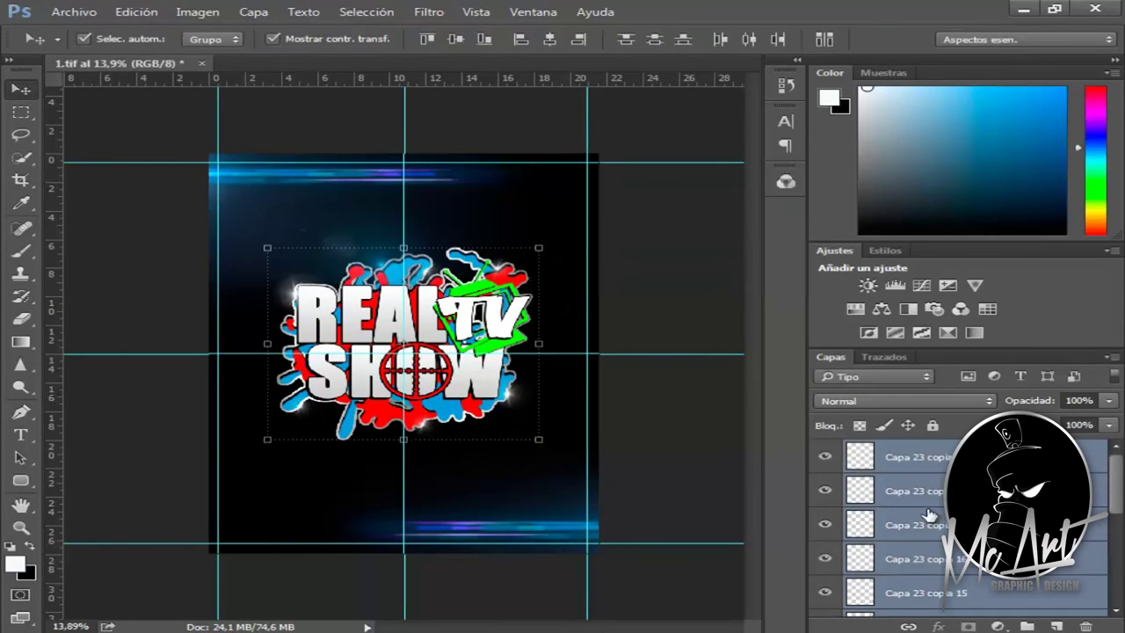
{"action": "key", "text": "ctrl+g"}
Scale the cover logo group to 77.78% and move it higher on the page.
{"action": "key", "text": "ctrl+t"}
{"action": "left_click_drag", "start_coordinate": [531, 248], "coordinate": [479, 290]}
{"action": "left_click_drag", "start_coordinate": [466, 372], "coordinate": [495, 283]}
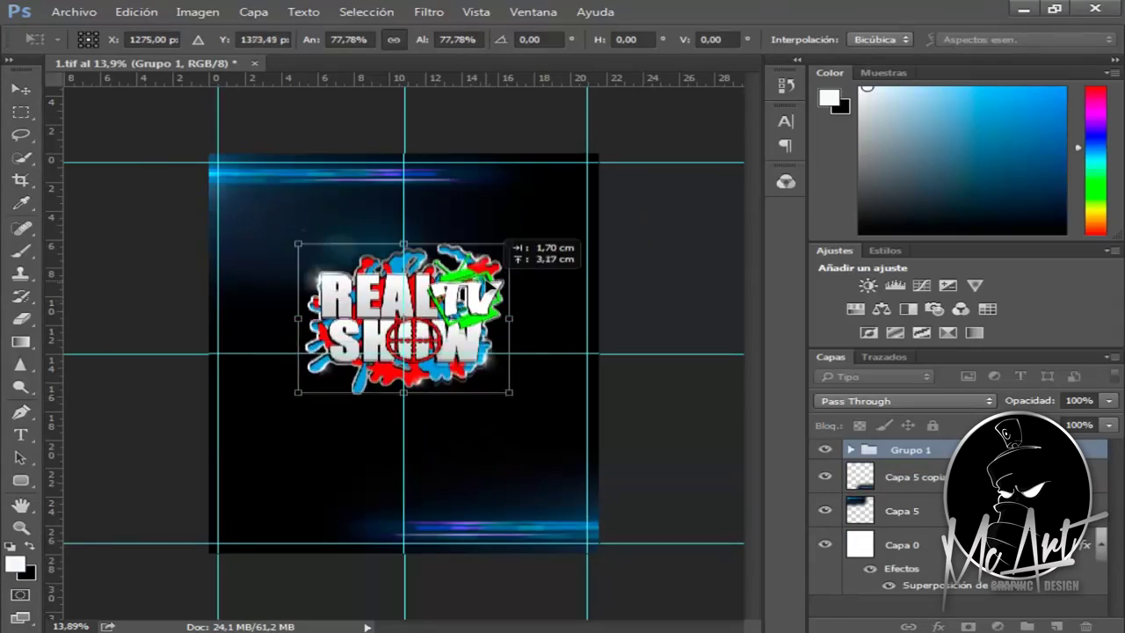
{"action": "key", "text": "v"}
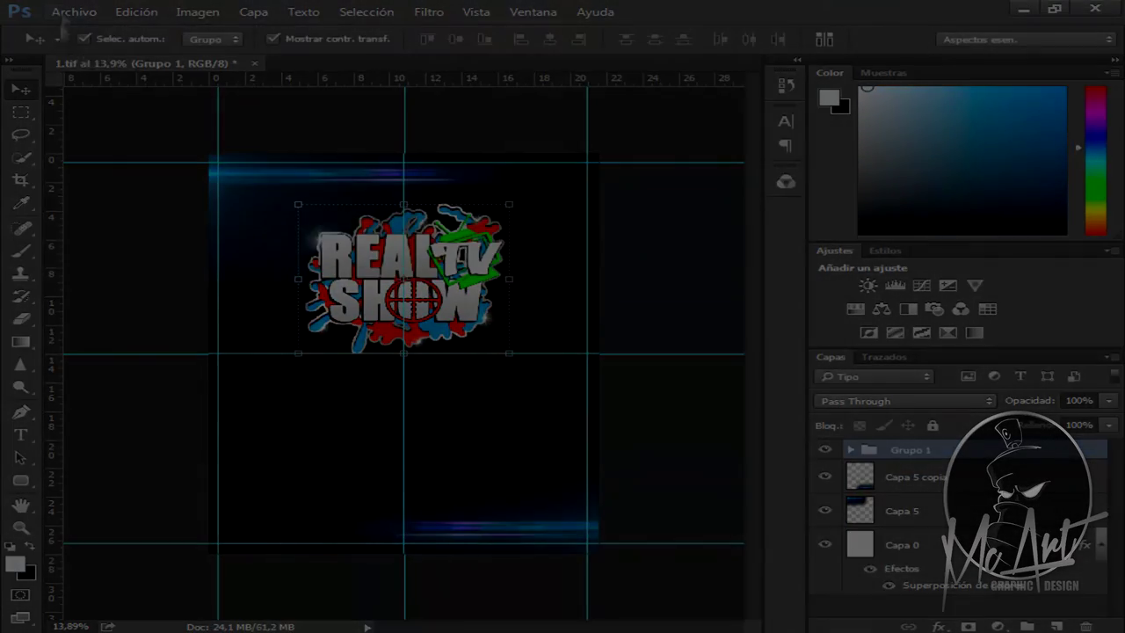